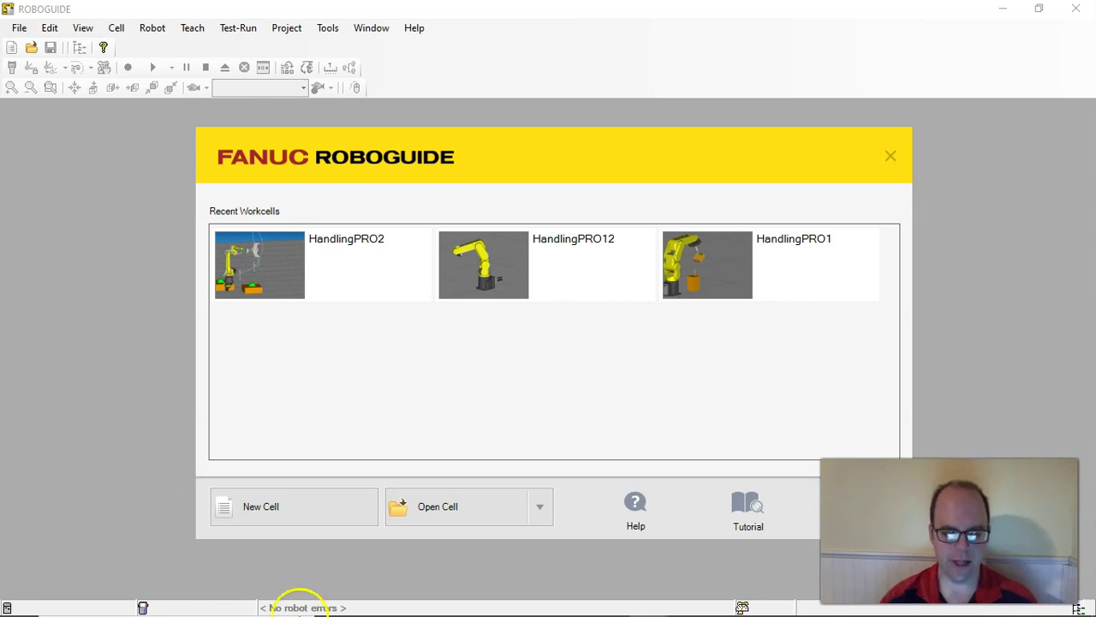
Switch to File Explorer and examine the SFTROBOG9DVD_Rev.K.part1 installer in the ROBOGUIDE_VER_9 archive
mouse_move(325, 599)
click(413, 602)
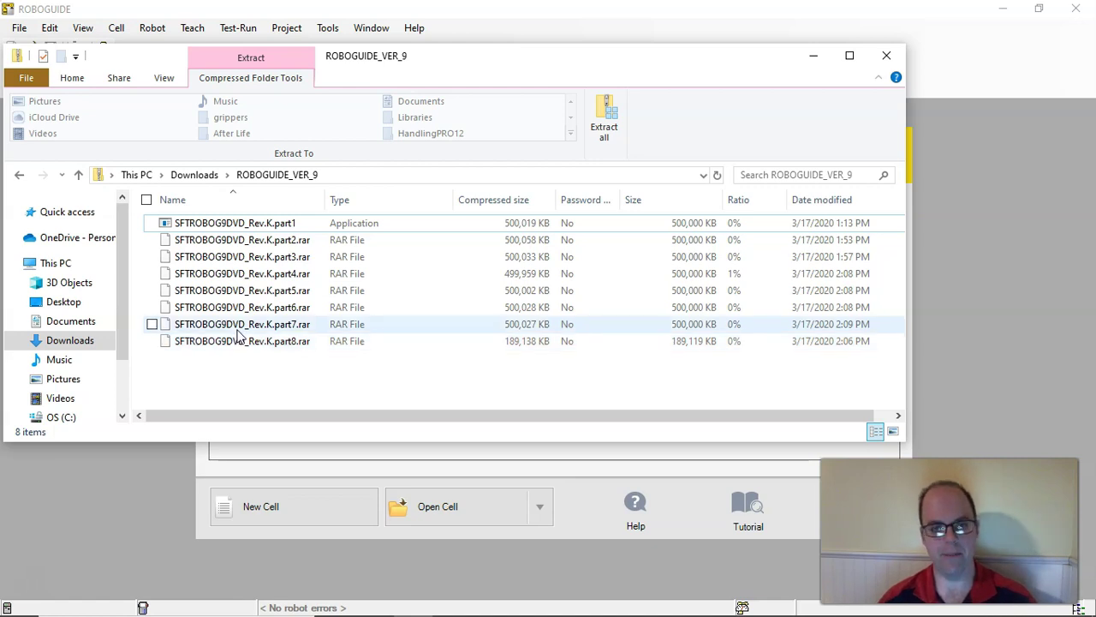
click(250, 224)
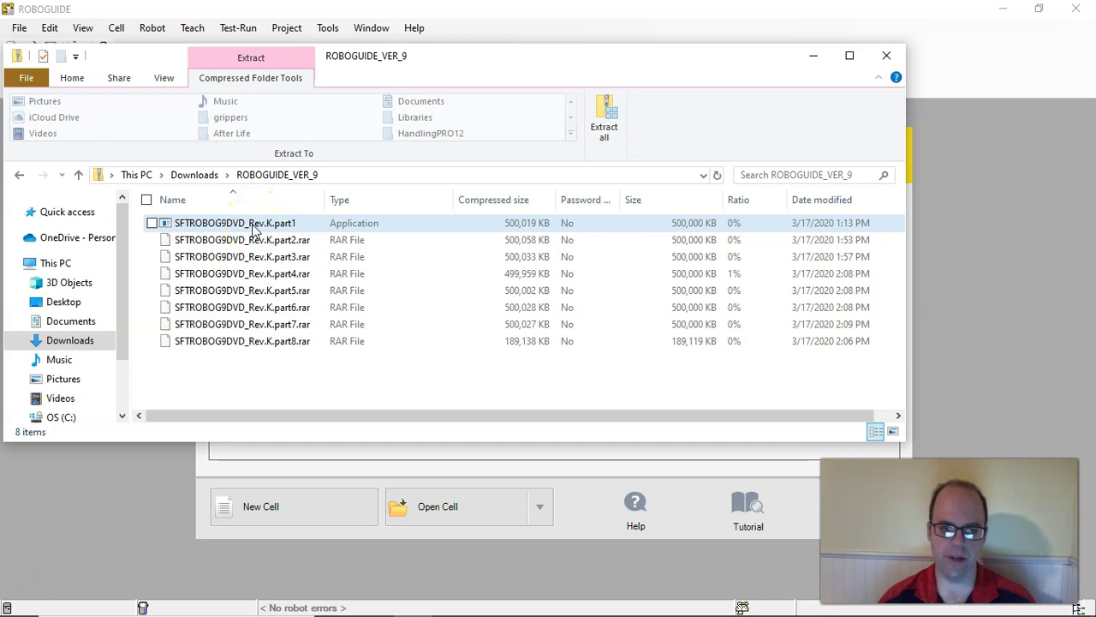
double_click(251, 229)
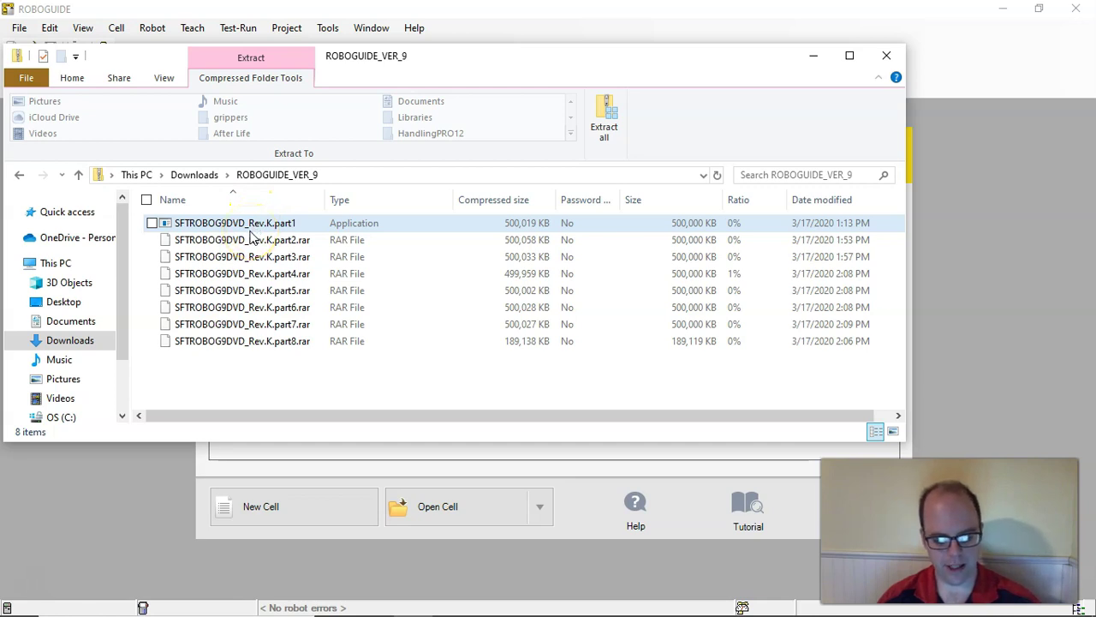
click(283, 294)
Annotate the screen with the two-line note "REV 9 and above" and "REV 8.3 above", and clear the note
click(477, 42)
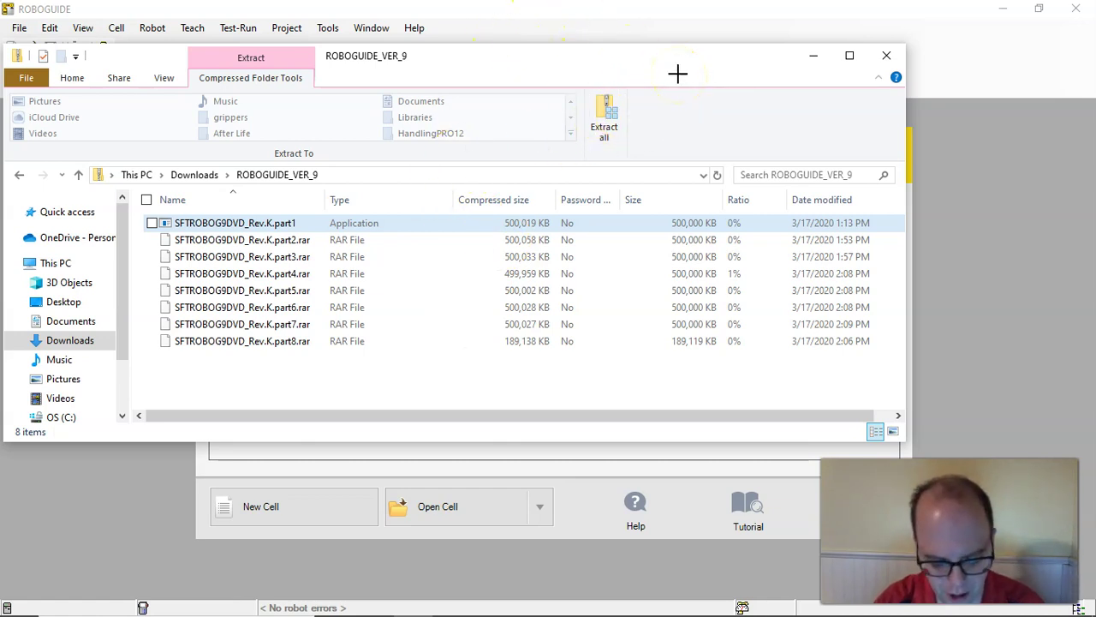
text(V 9)
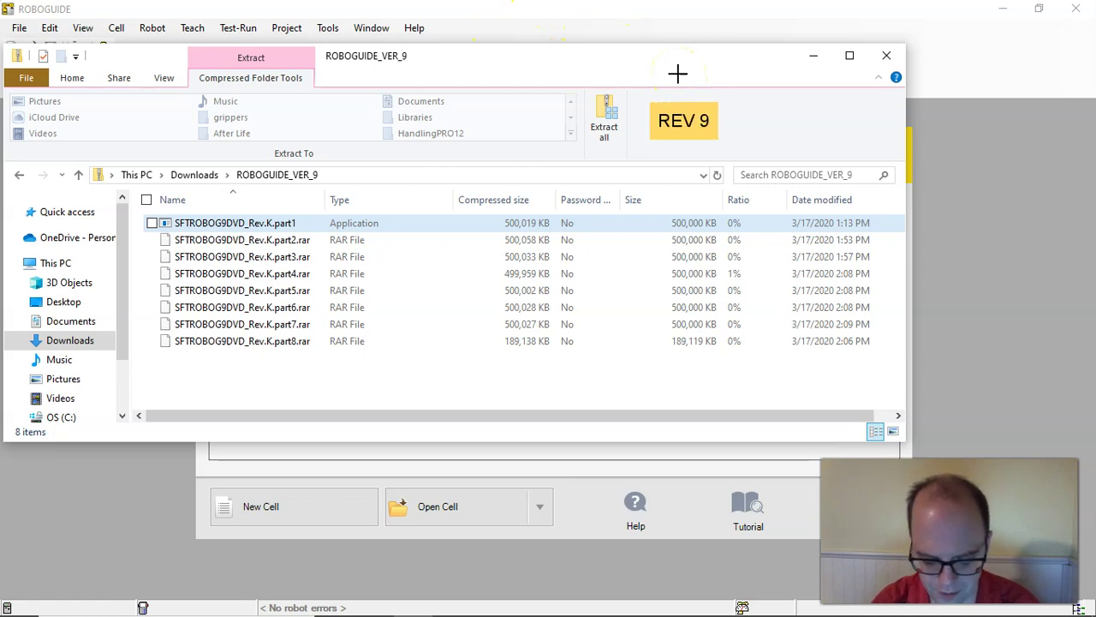
text( and b)
text(bove)
key(Return)
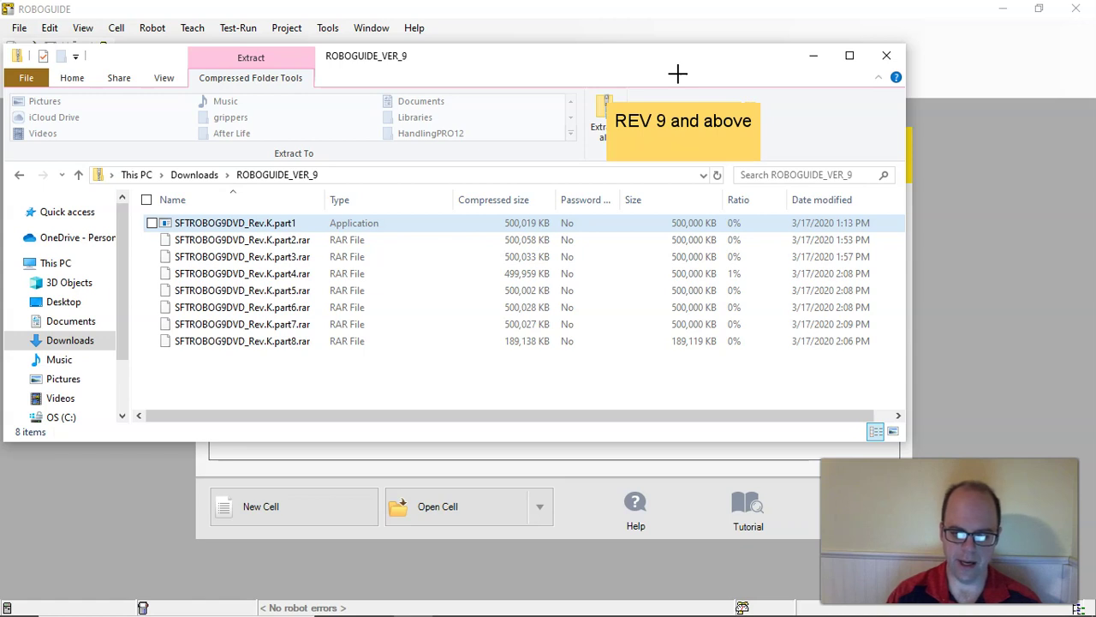
text(RE)
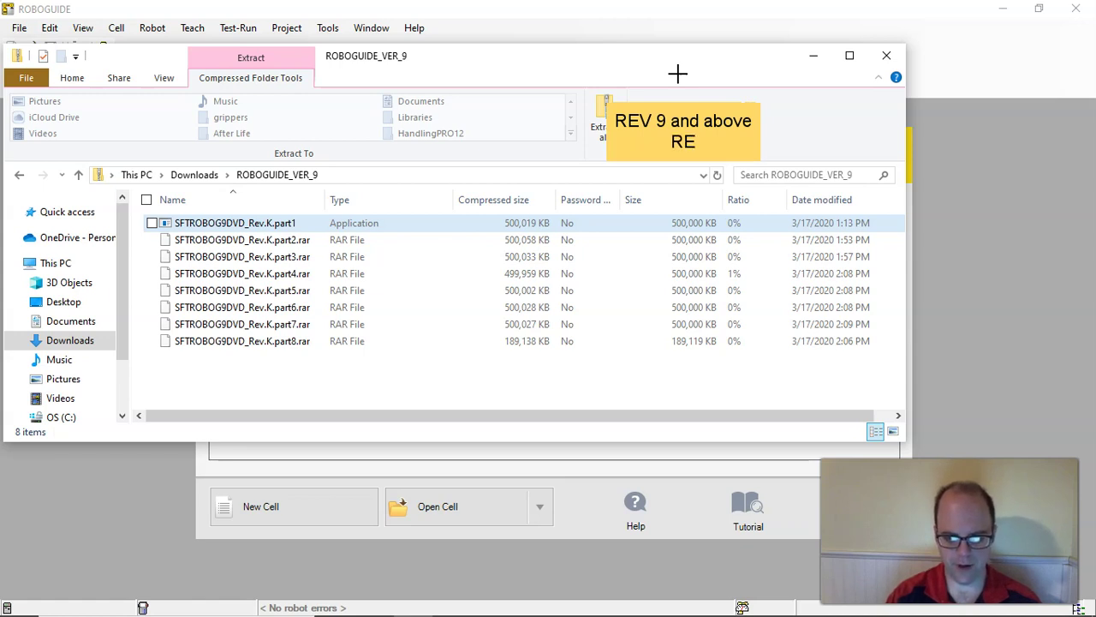
text(V 8.3)
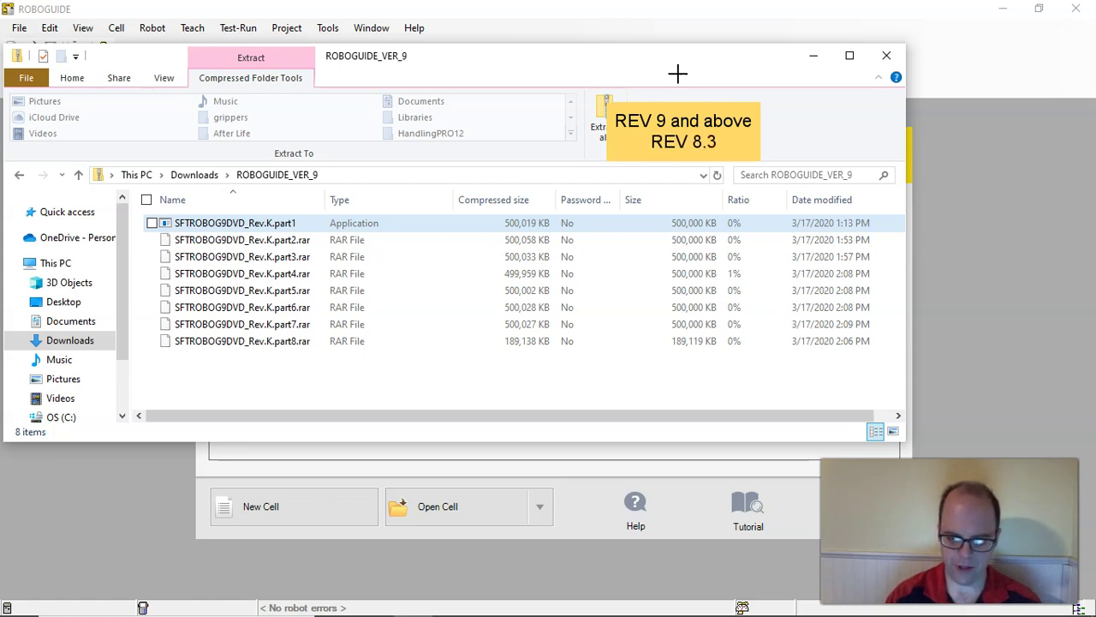
text( about)
key(BackSpace)
key(BackSpace)
text(ve)
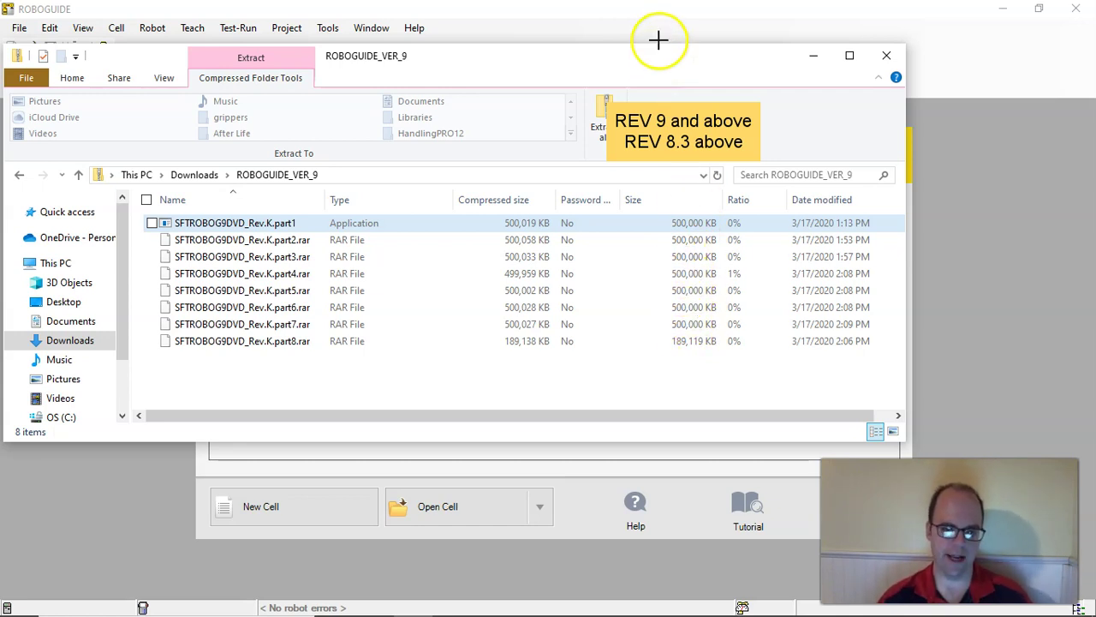
click(665, 19)
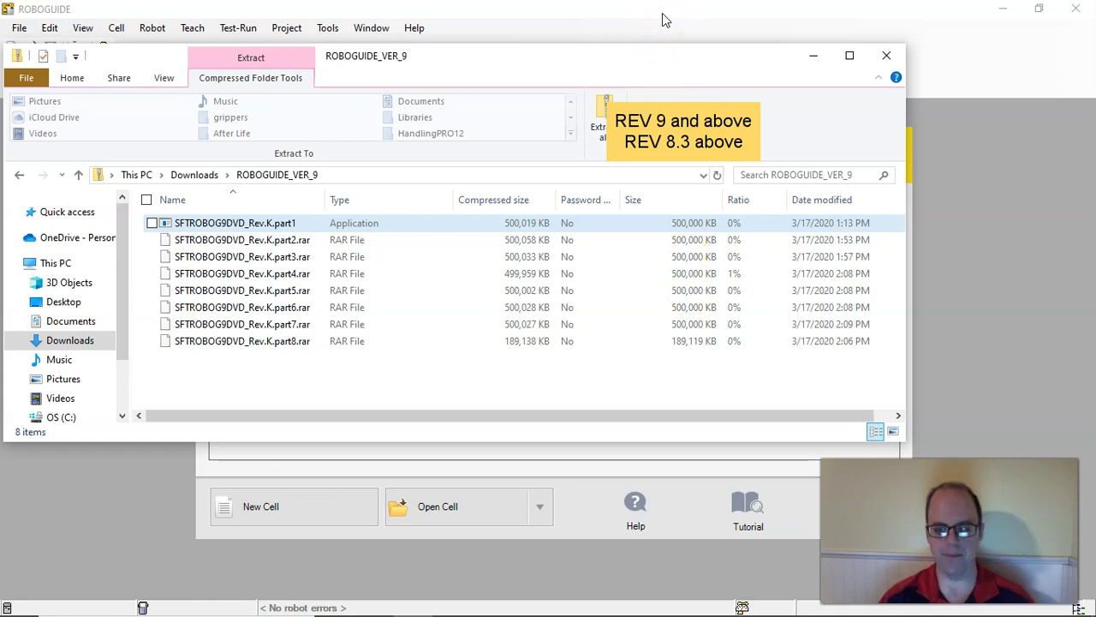
click(662, 12)
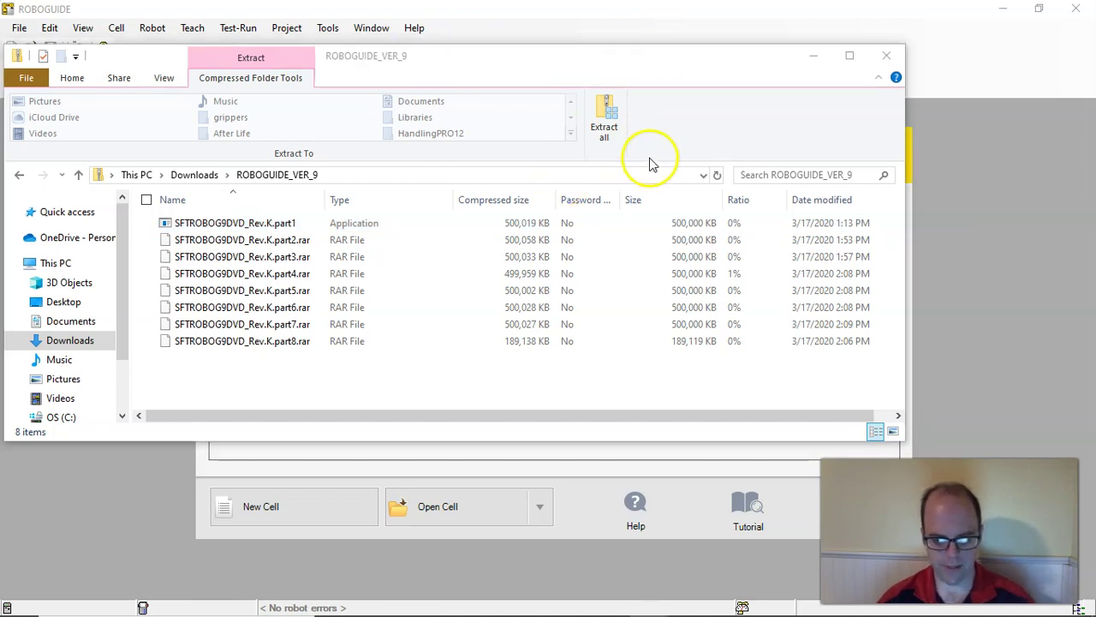
Close the archive window and start a new workcell with the HandlingPRO process
click(886, 55)
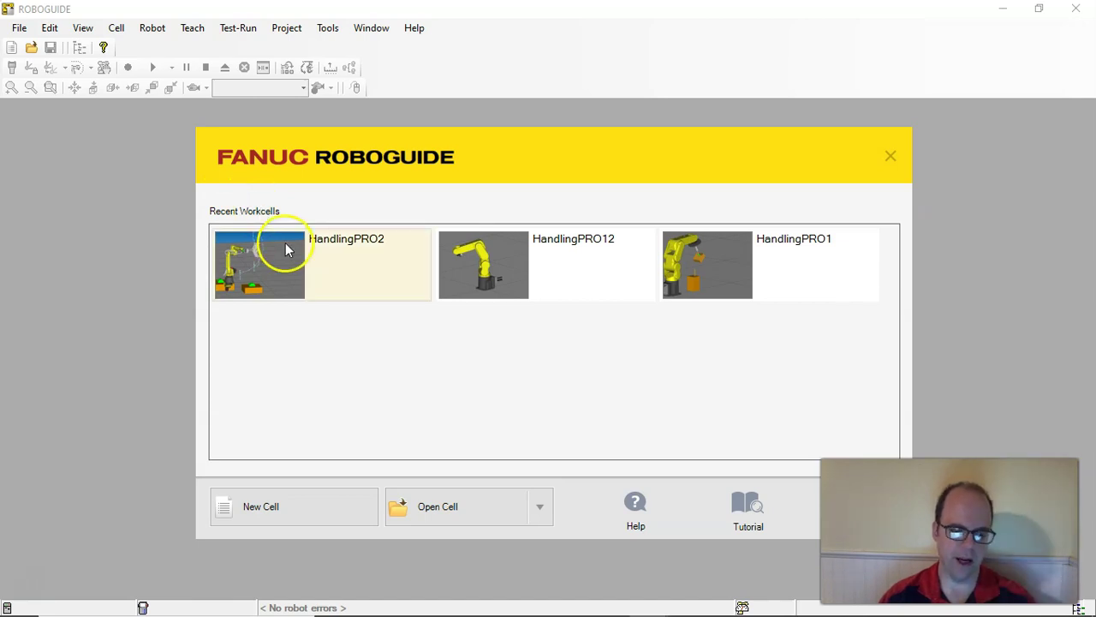
click(263, 509)
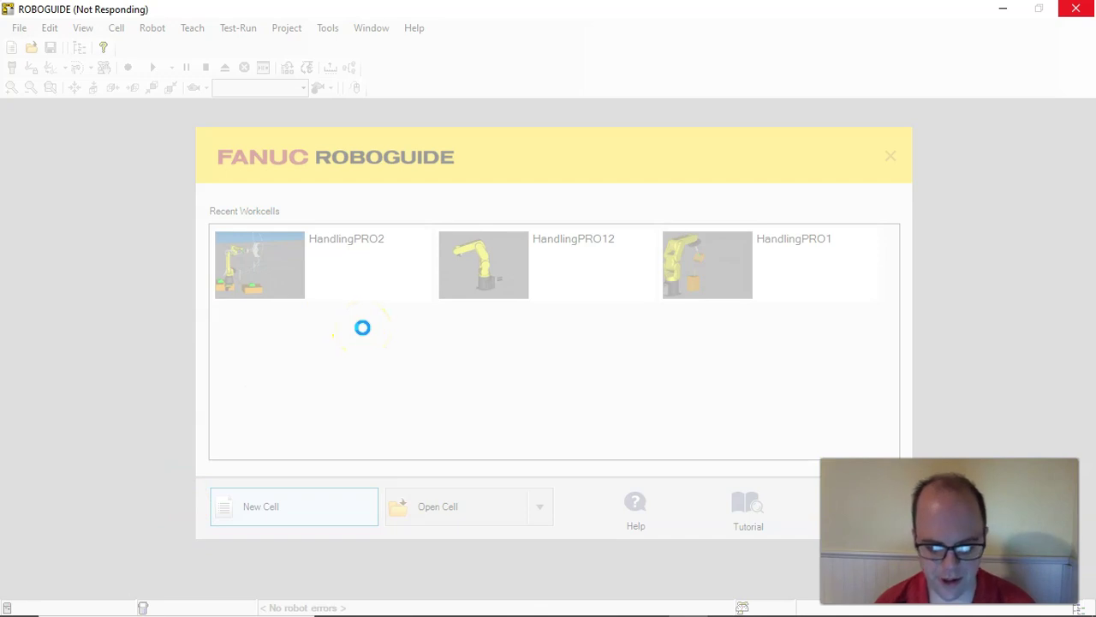
mouse_move(679, 610)
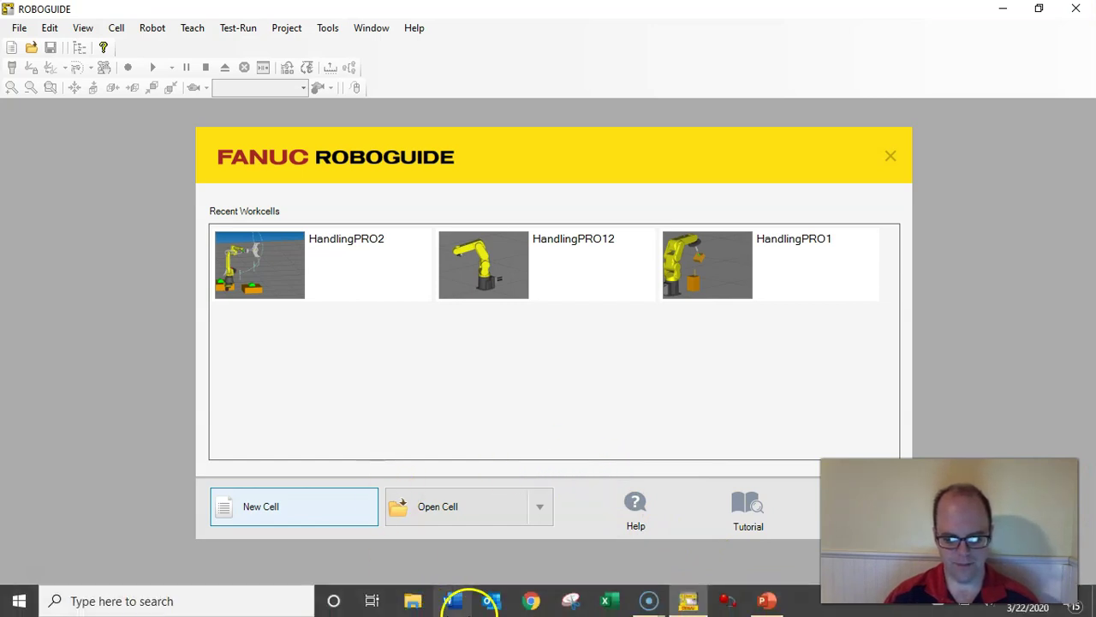
click(321, 512)
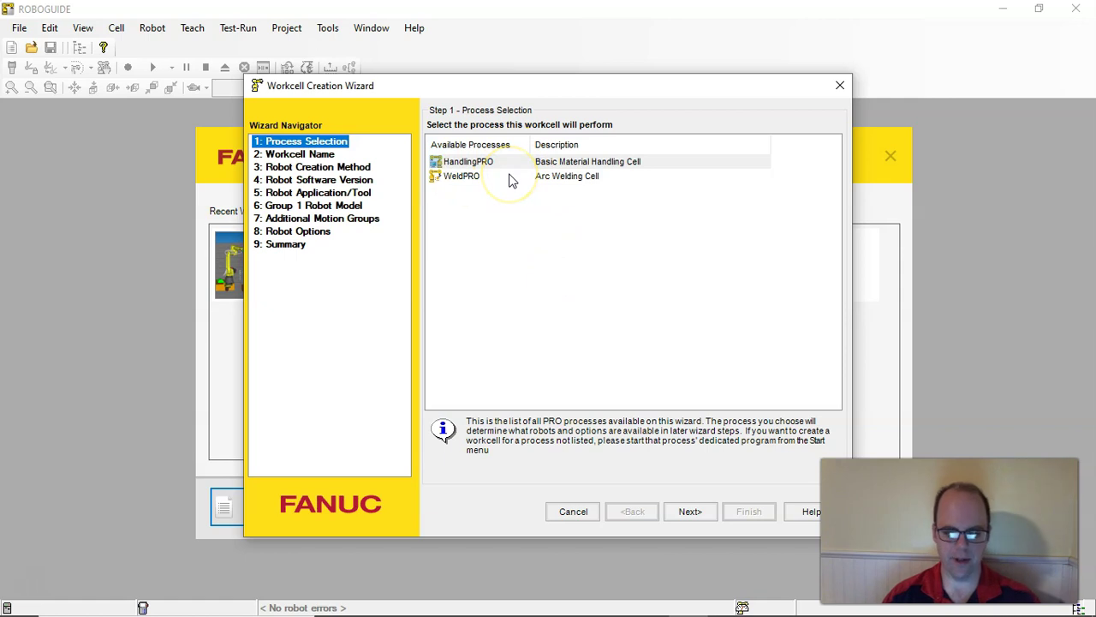
click(685, 512)
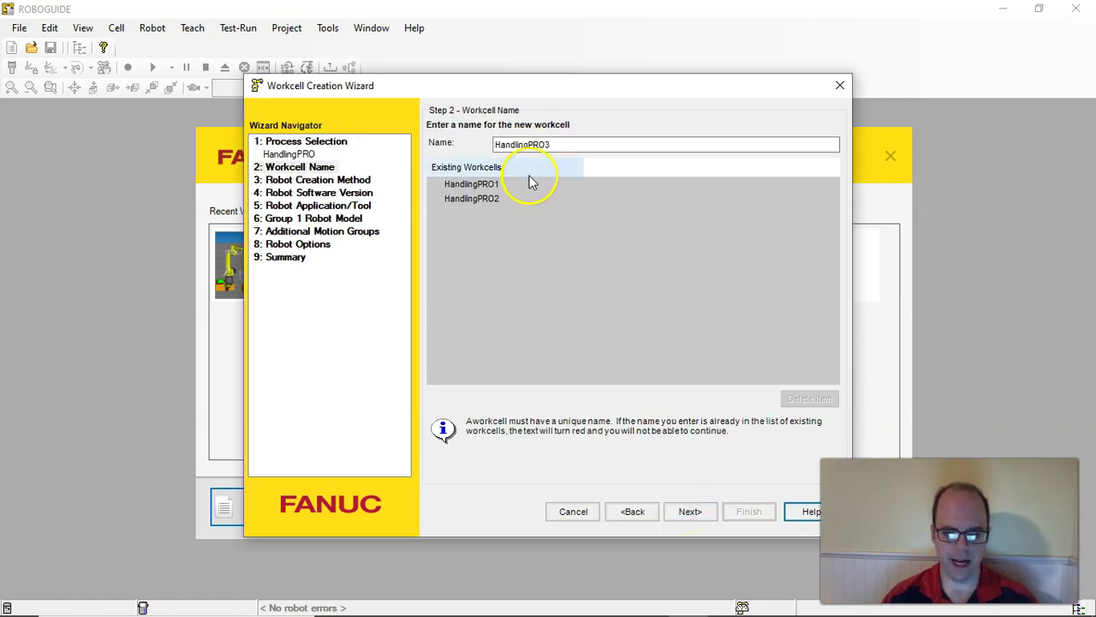
Name the workcell HelloRobot and create a new robot with the default HandlingPRO config
drag(569, 142, 487, 144)
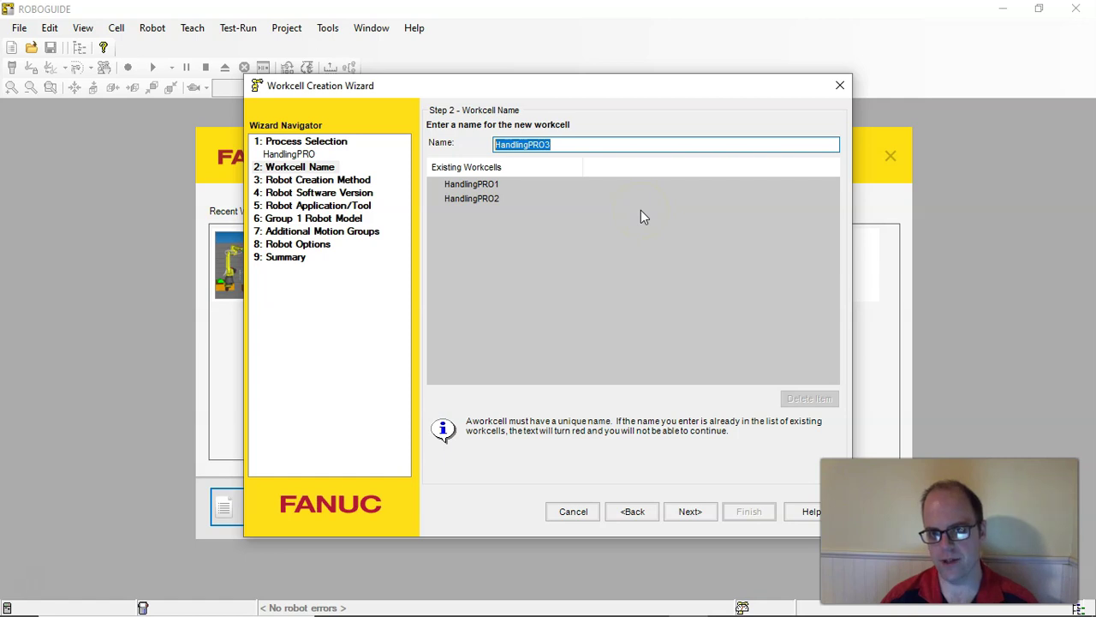
click(573, 146)
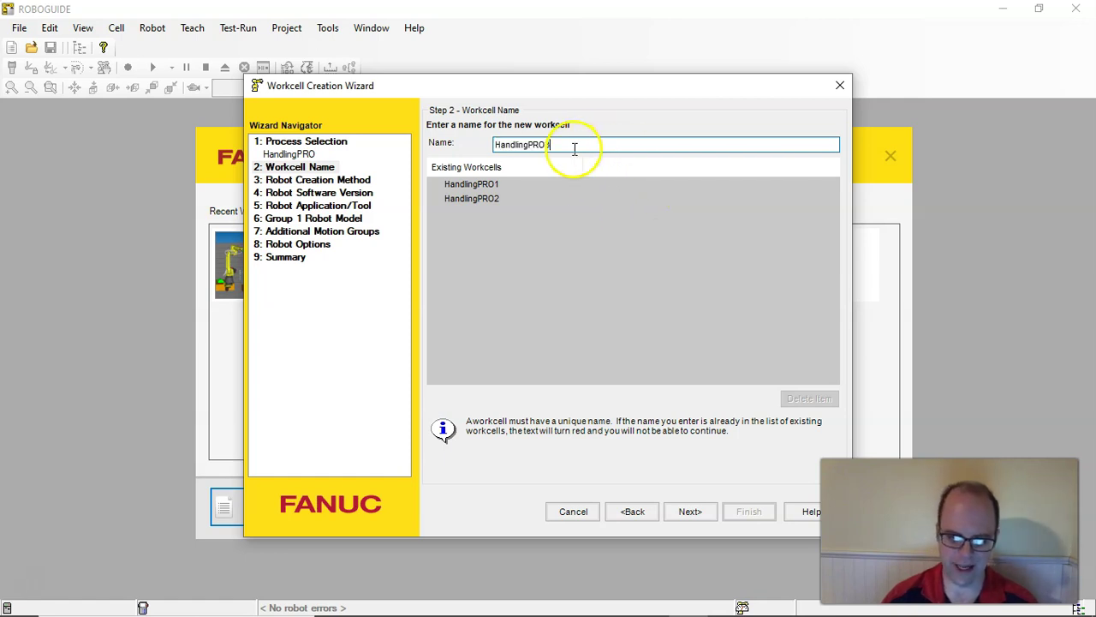
key(BackSpace)
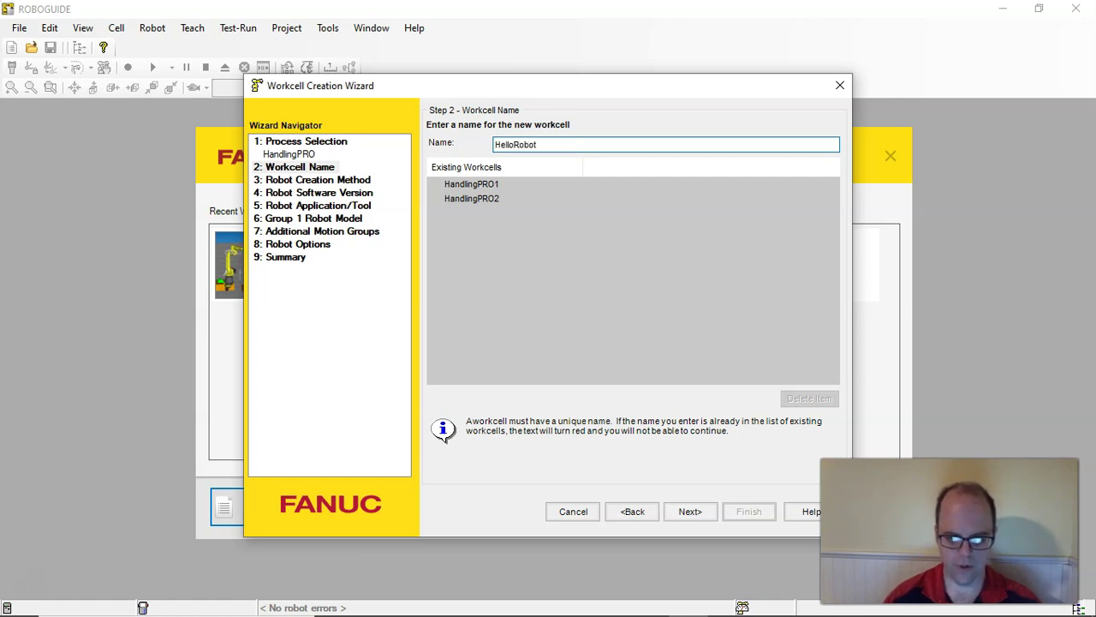
click(692, 510)
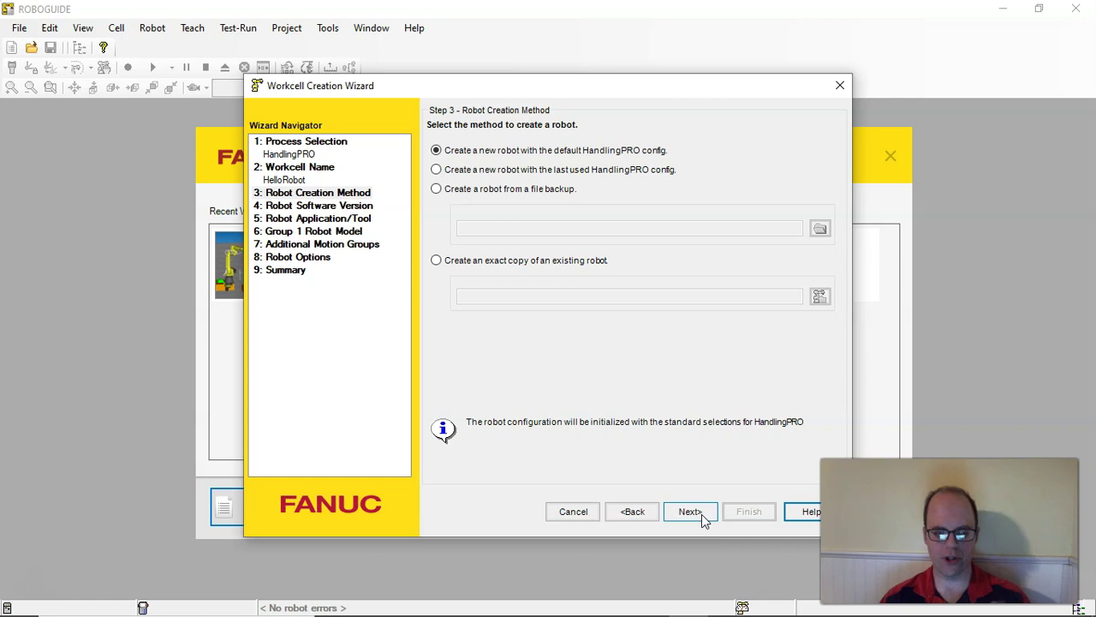
click(701, 518)
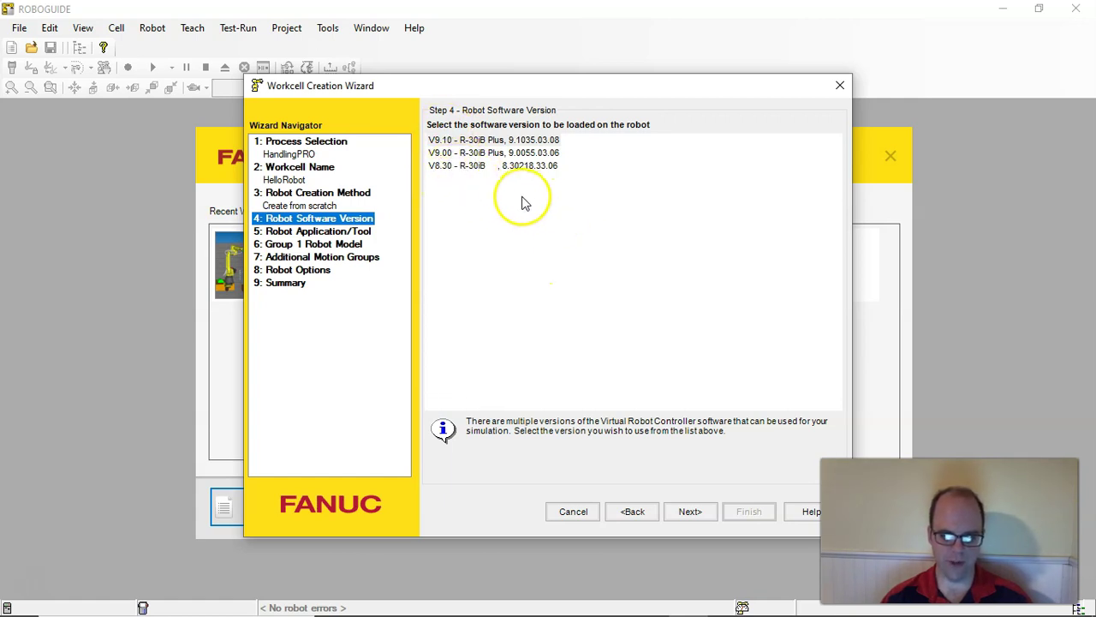
Choose robot software version V8.30 - R-30iB and the HandlingTool (H552) application with the Set Eoat later option
click(484, 166)
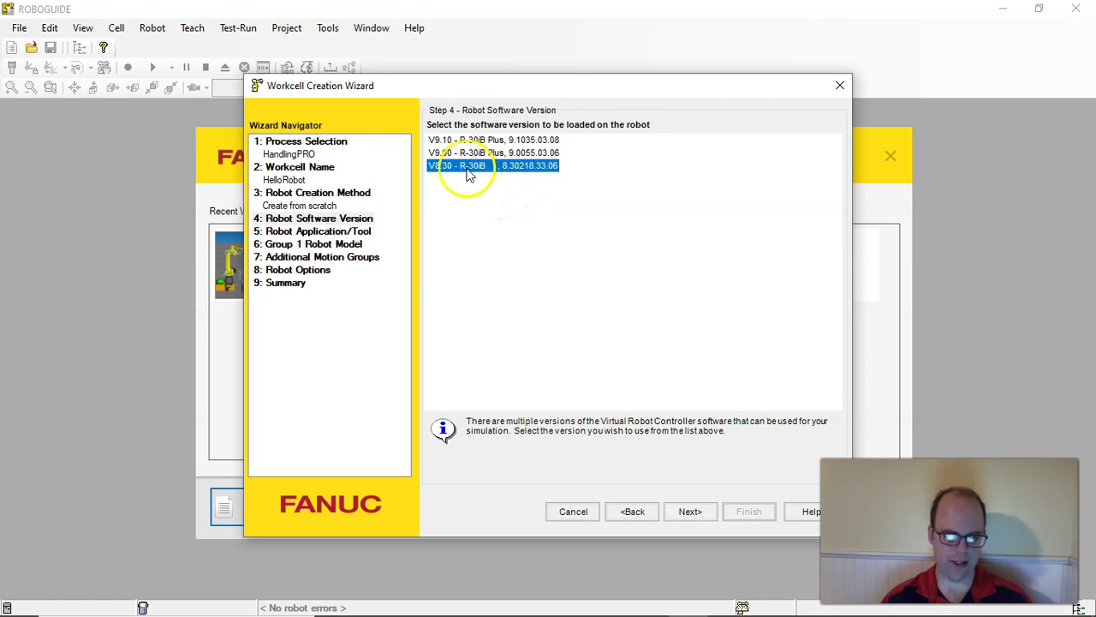
click(682, 518)
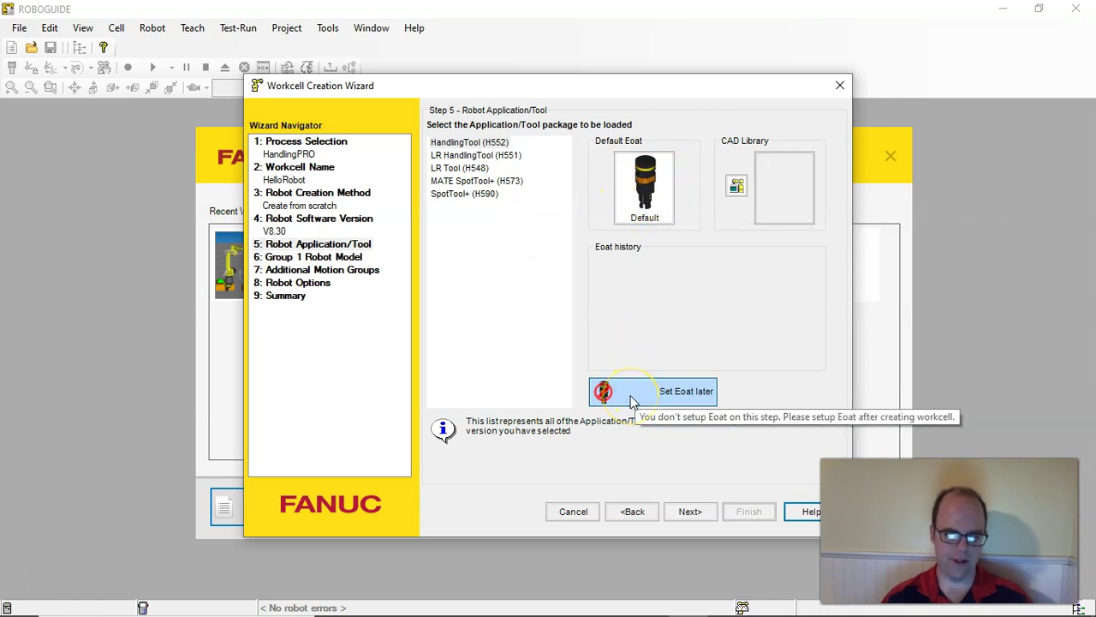
click(631, 395)
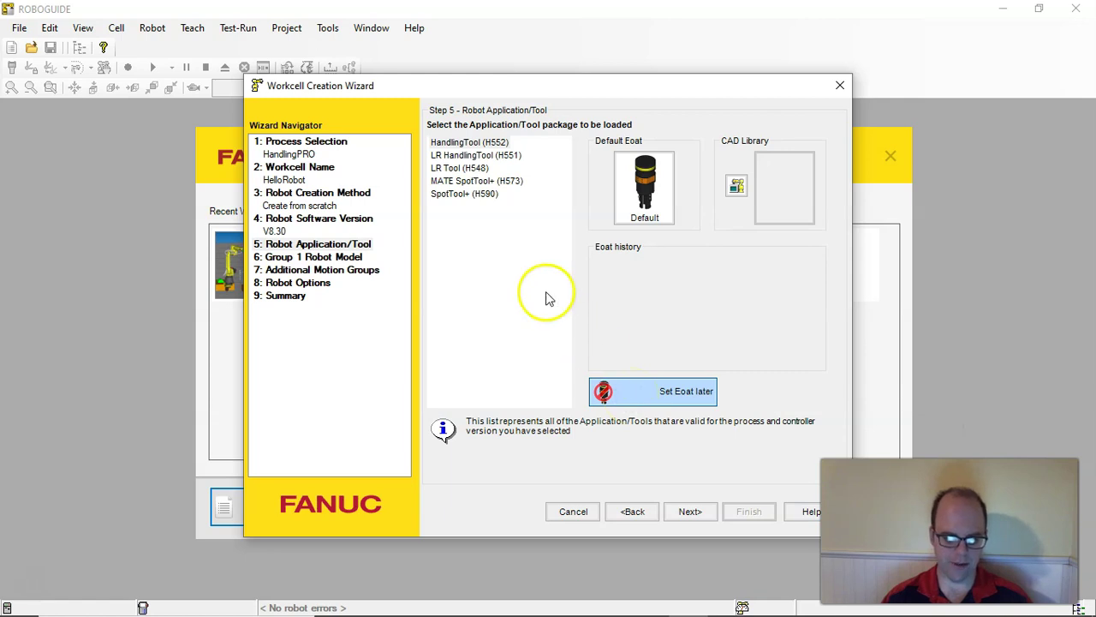
click(691, 511)
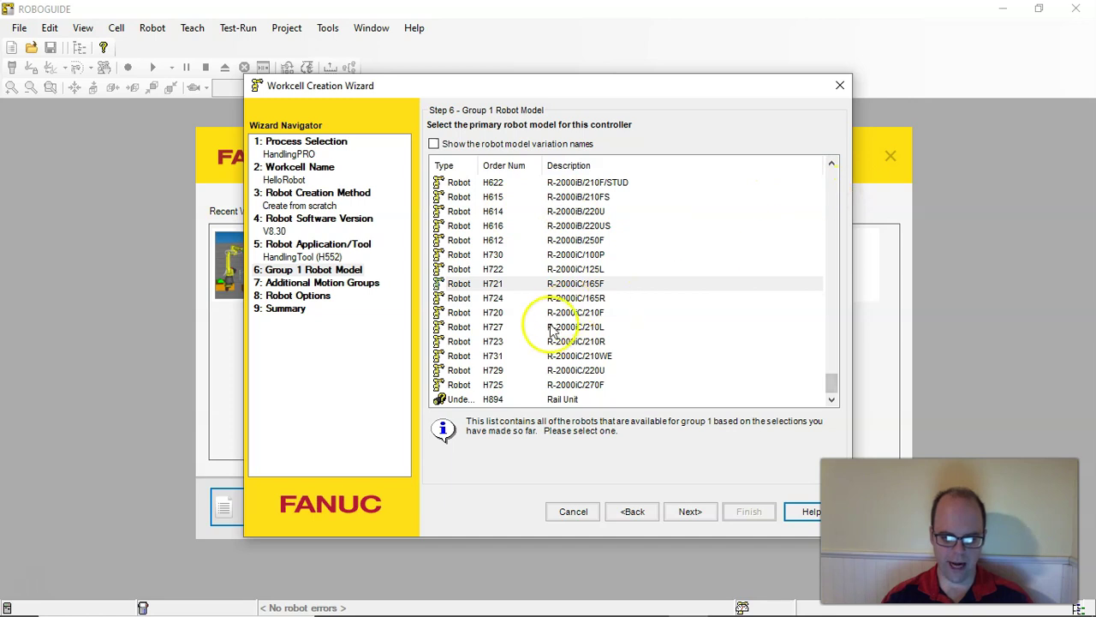
Select the M-10iA/10S (H779) as the Group 1 robot model and continue without additional motion groups
scroll(553, 333, up, 3)
scroll(552, 332, up, 15)
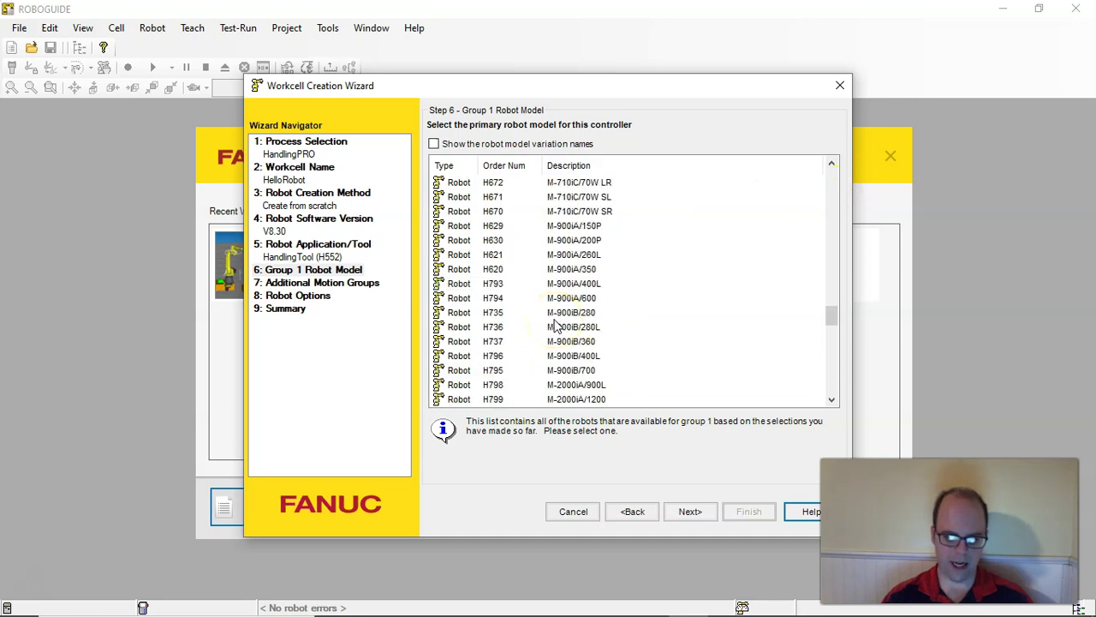
scroll(555, 326, up, 15)
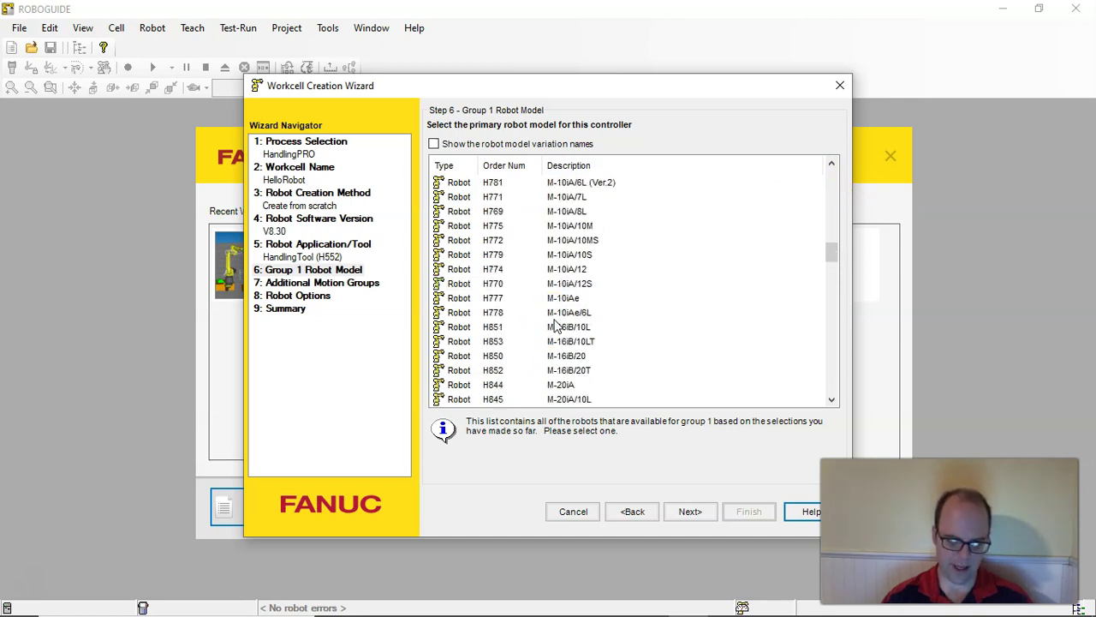
scroll(548, 309, up, 1)
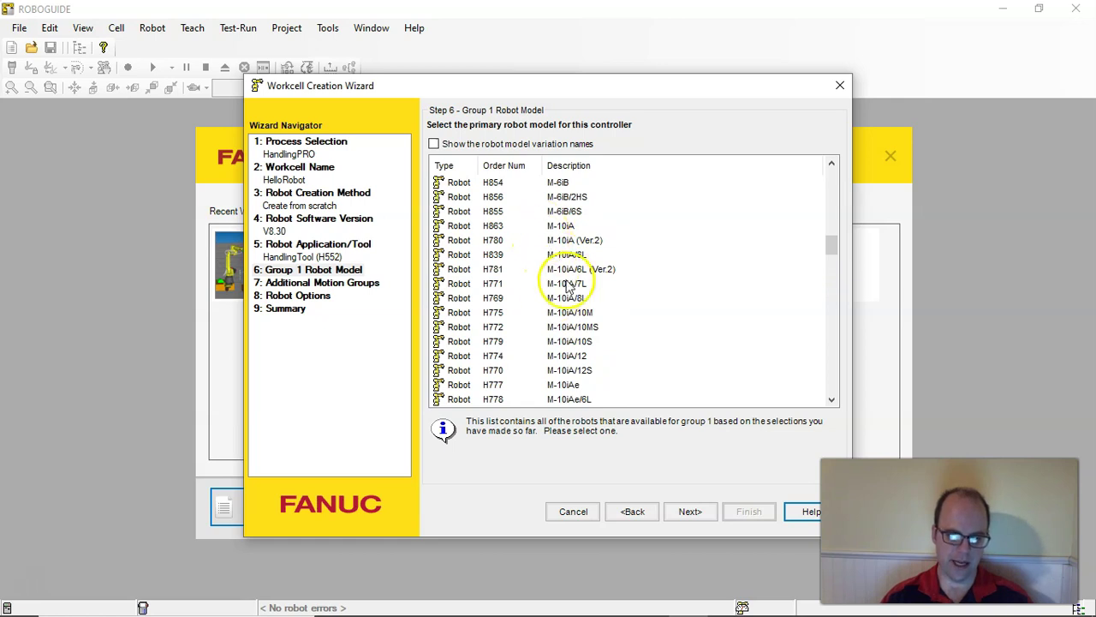
scroll(557, 343, down, 2)
scroll(564, 360, down, 1)
scroll(561, 342, up, 12)
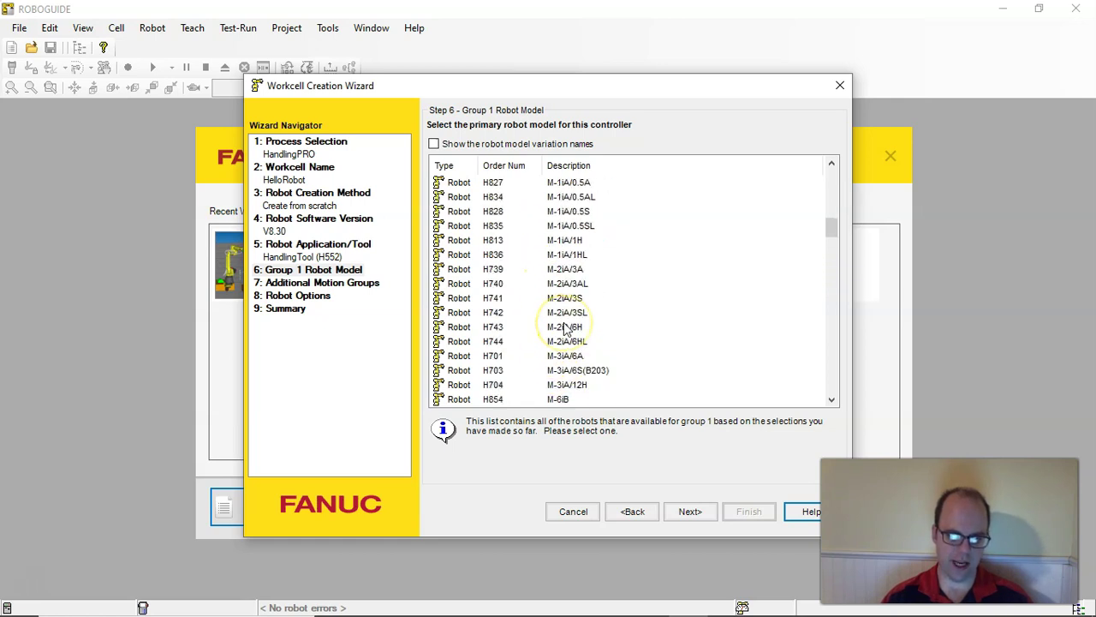
scroll(567, 325, down, 1)
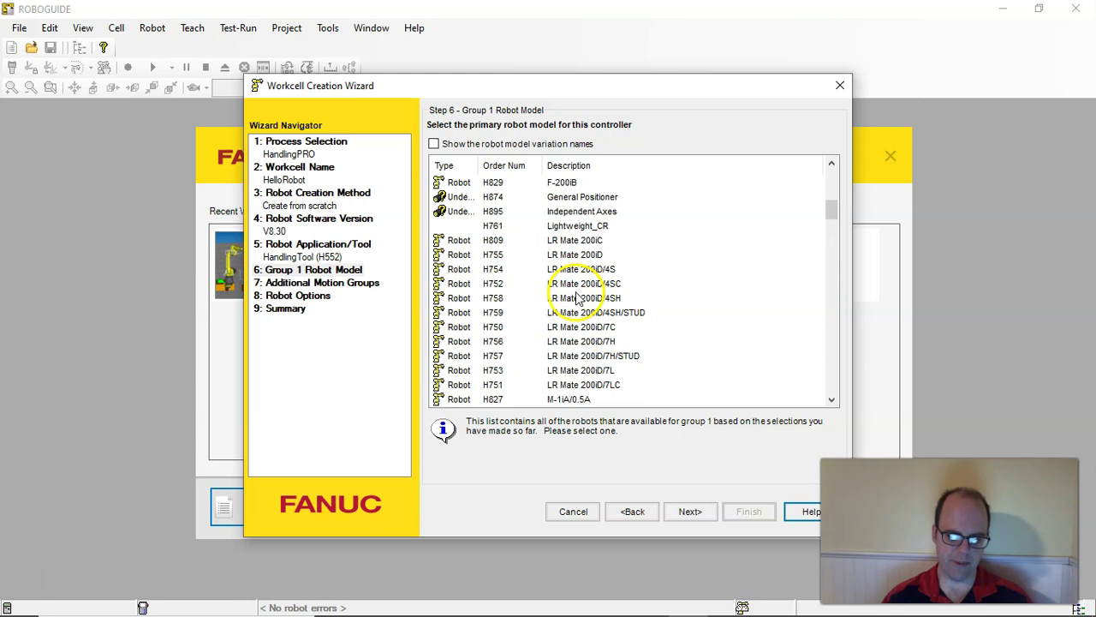
scroll(570, 318, down, 1)
scroll(570, 317, down, 1)
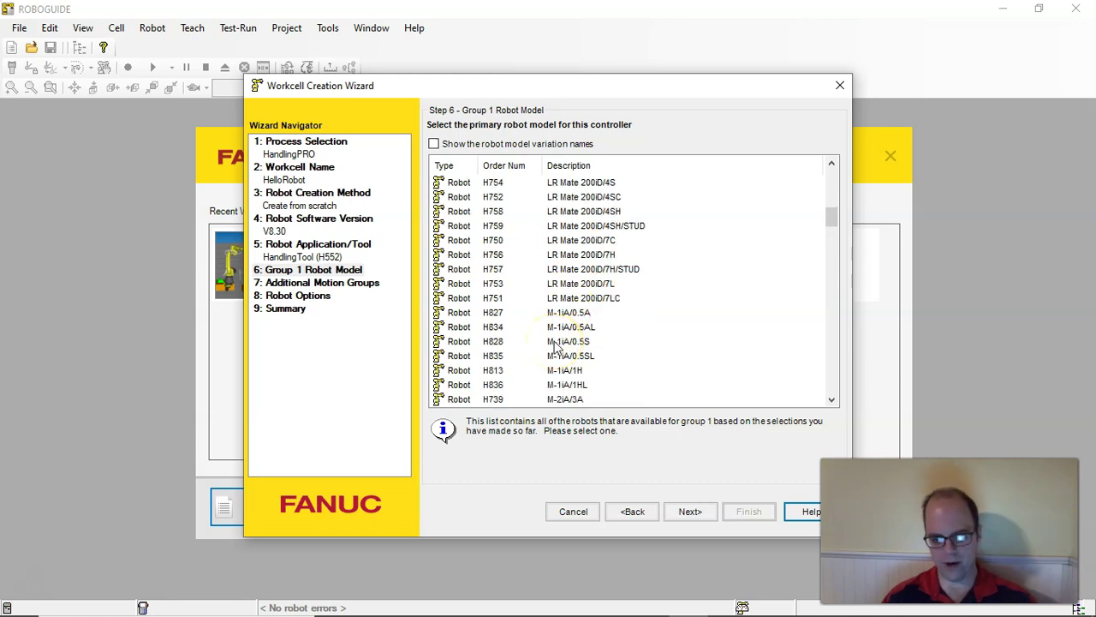
scroll(555, 345, down, 4)
scroll(555, 345, down, 5)
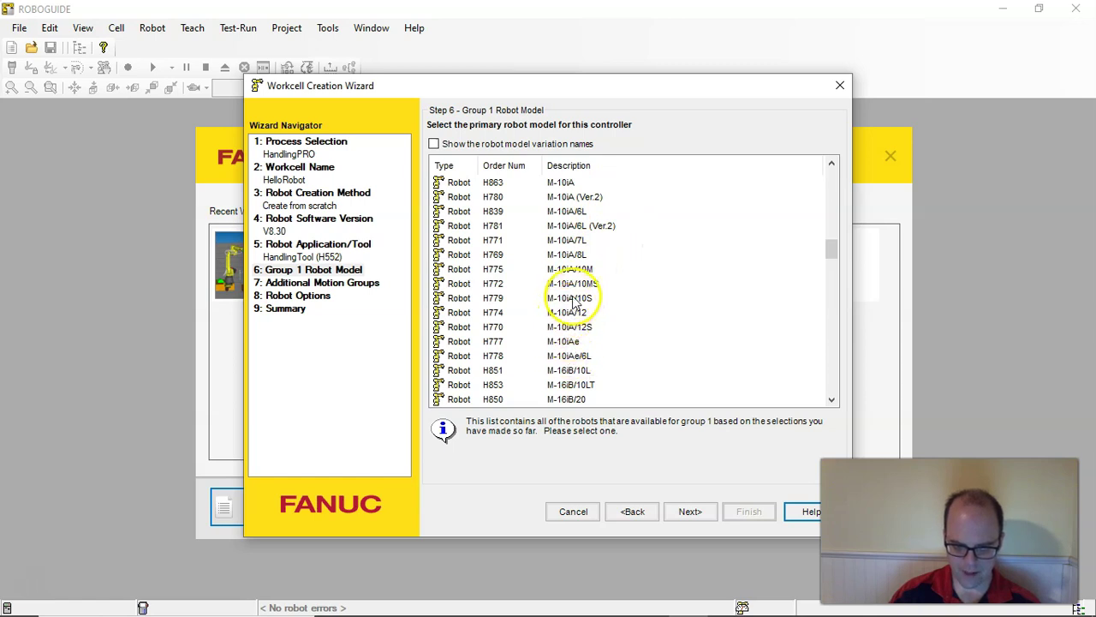
click(570, 298)
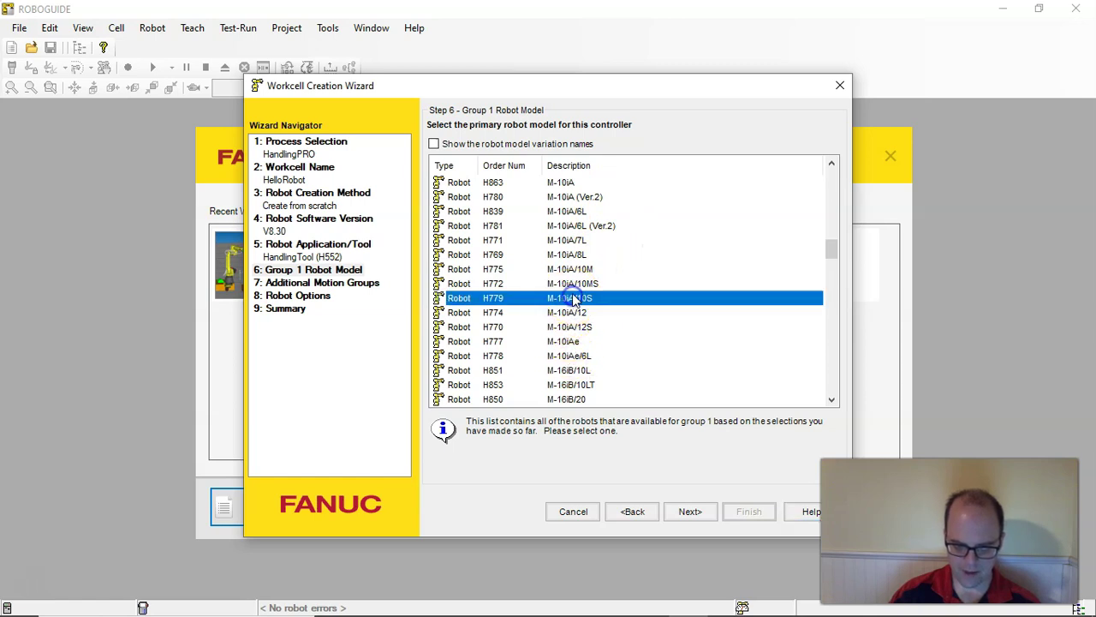
click(689, 512)
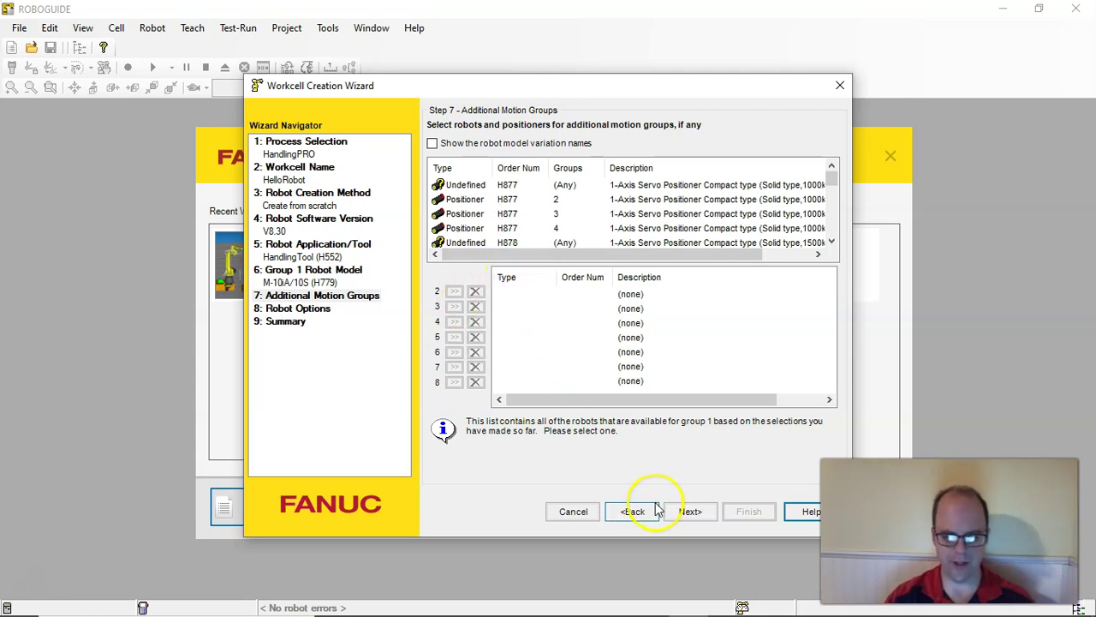
click(688, 512)
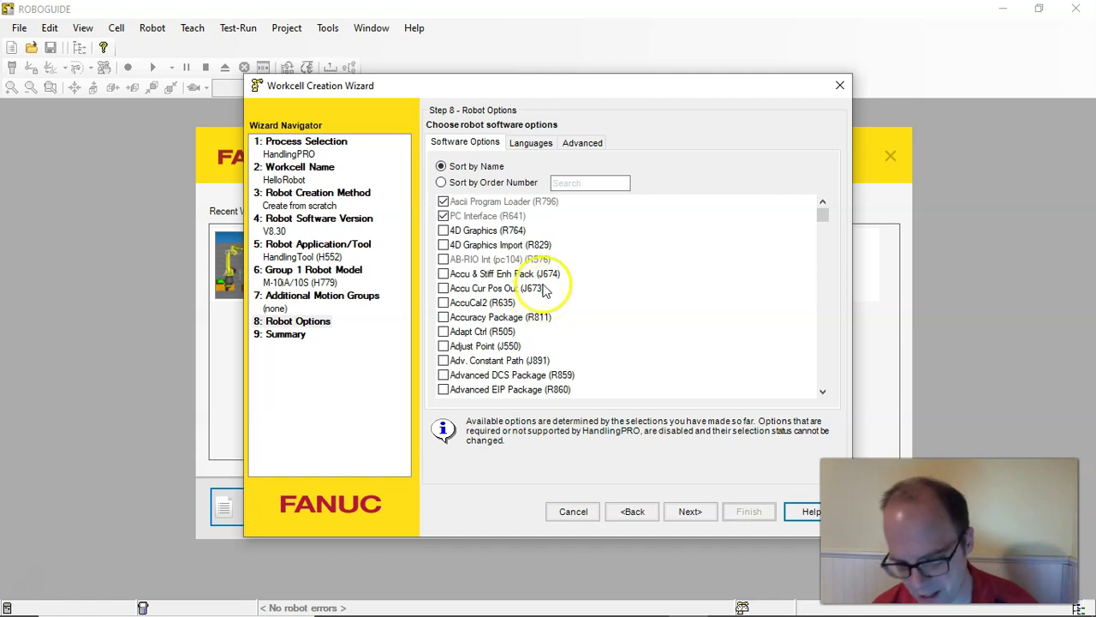
Add the 4D Graphics (R764), 4D Graphics Import (R829) and Constant Path (R663) software options
click(443, 231)
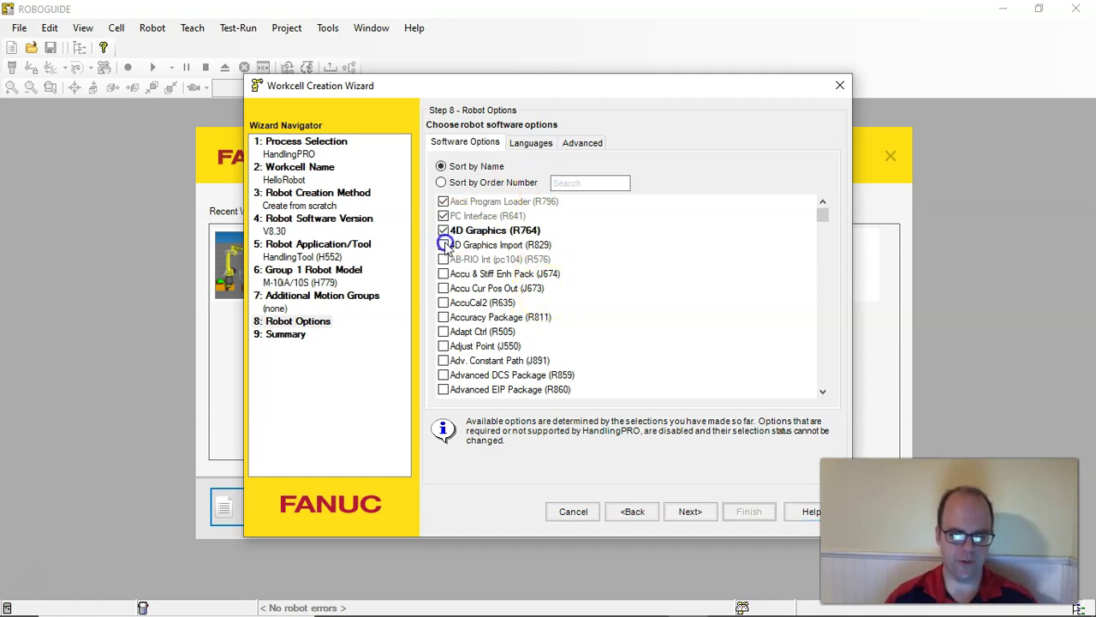
click(443, 245)
scroll(473, 298, down, 2)
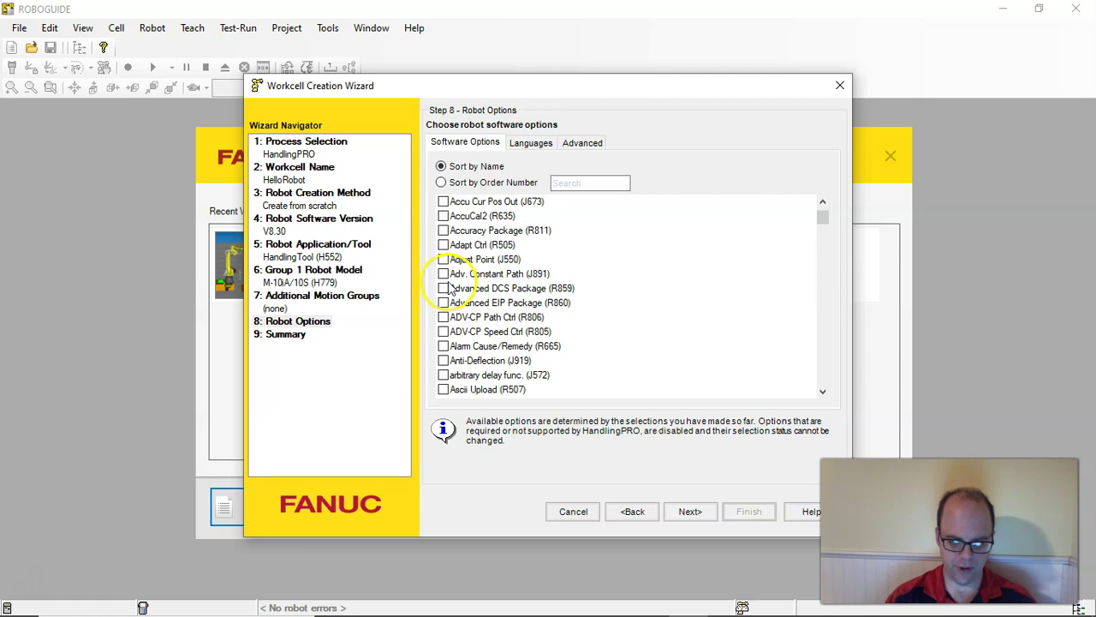
scroll(454, 288, up, 1)
scroll(452, 285, down, 1)
scroll(453, 285, down, 3)
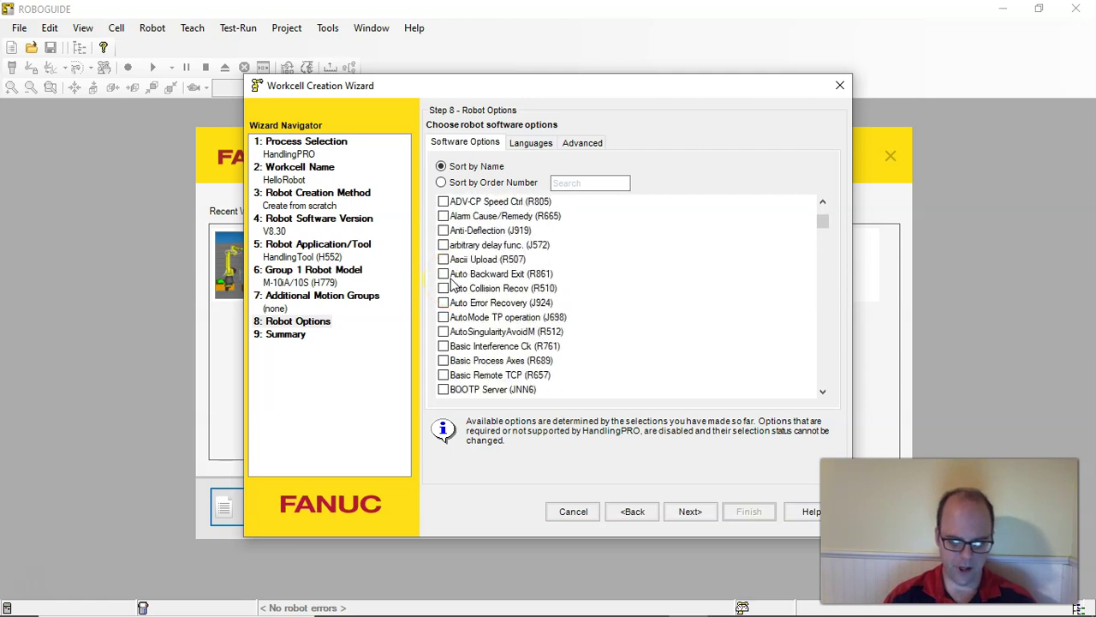
scroll(454, 285, down, 2)
scroll(455, 293, down, 1)
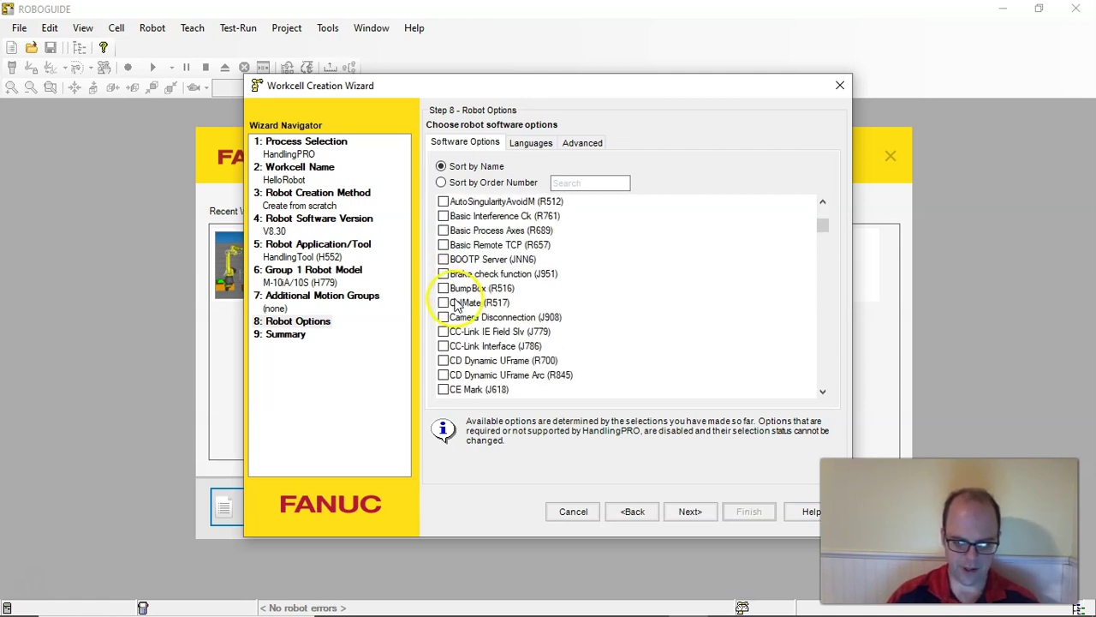
scroll(459, 302, down, 2)
scroll(463, 298, down, 3)
click(445, 316)
Select the DCS options Basic Pos. check, collabo Robot, Joint Speed check, Pos./Speed check, Pos./Speed Pkg. and Safe I/O connect, leaving Safety PMC unselected
scroll(494, 254, down, 3)
scroll(486, 291, down, 6)
scroll(493, 332, down, 1)
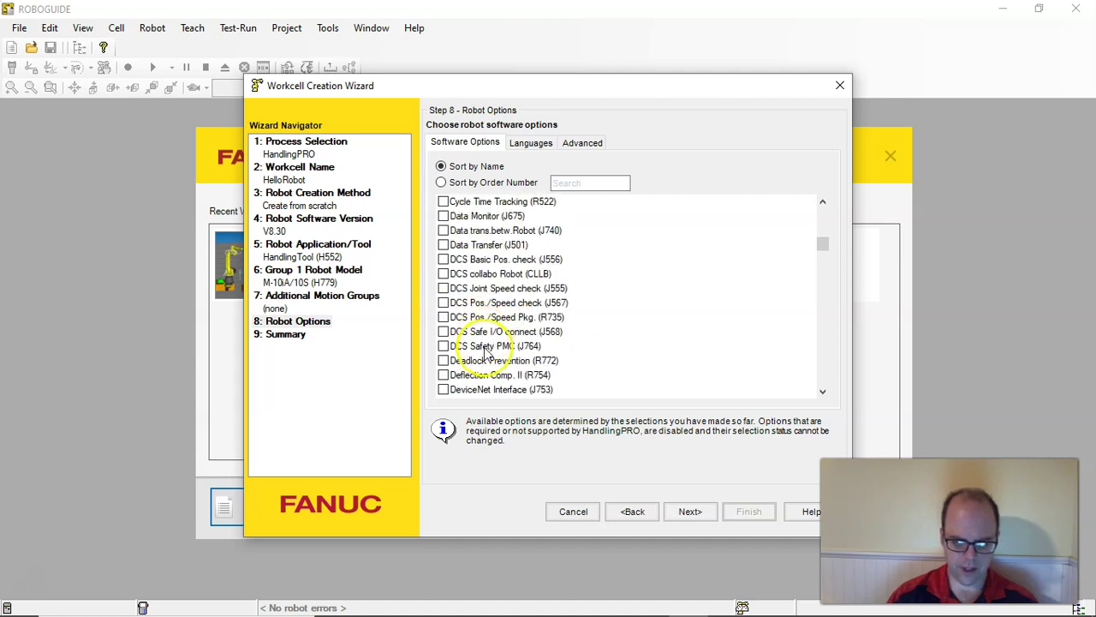
click(444, 345)
click(443, 345)
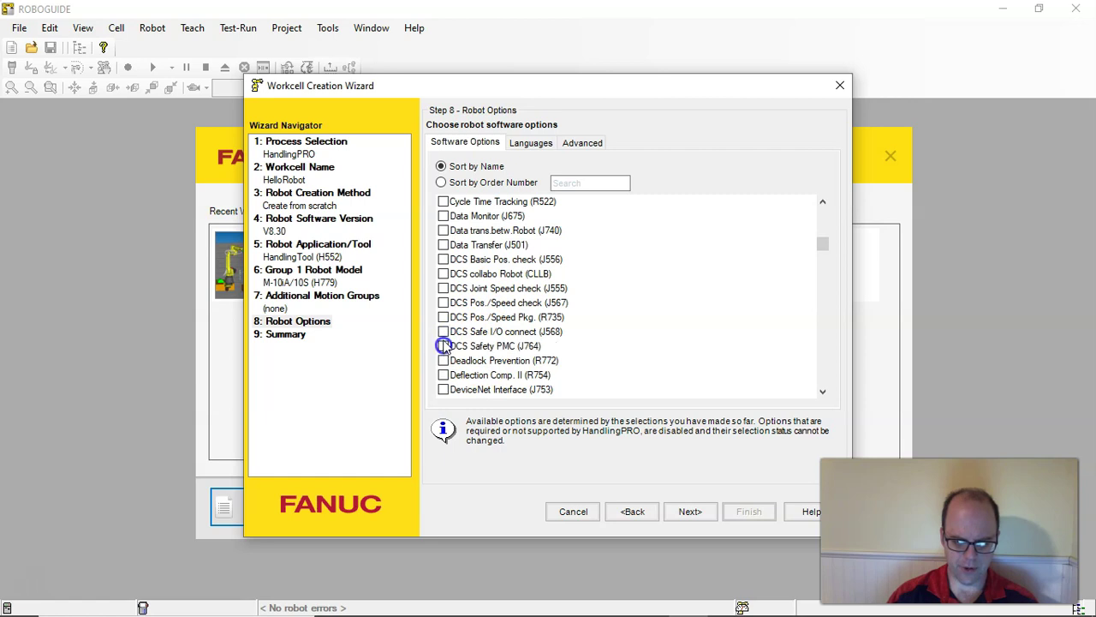
click(443, 332)
click(443, 317)
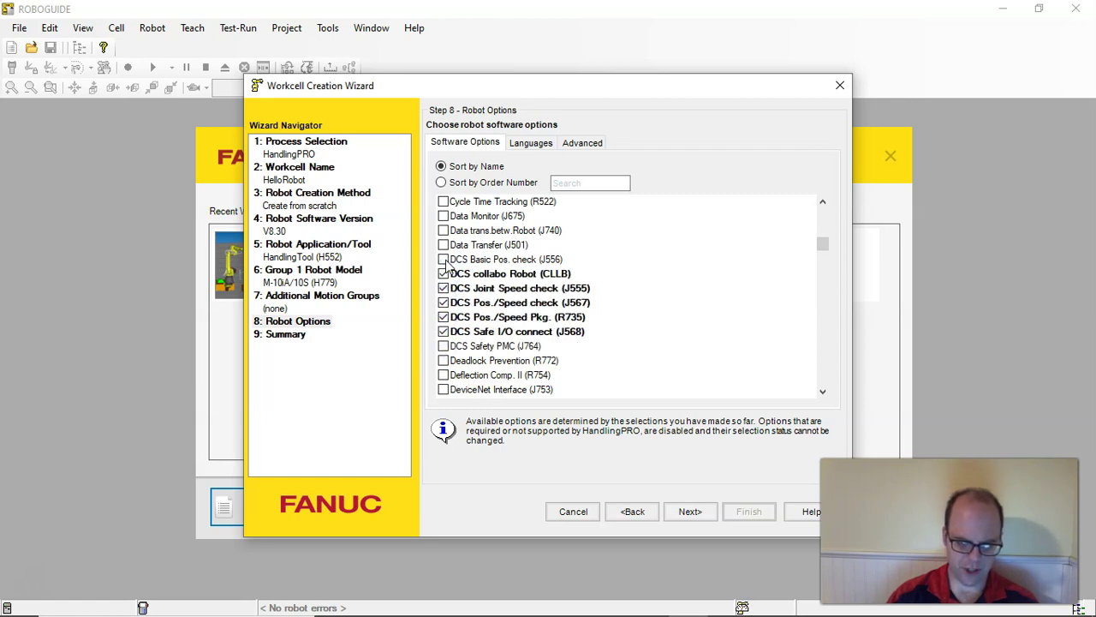
click(444, 259)
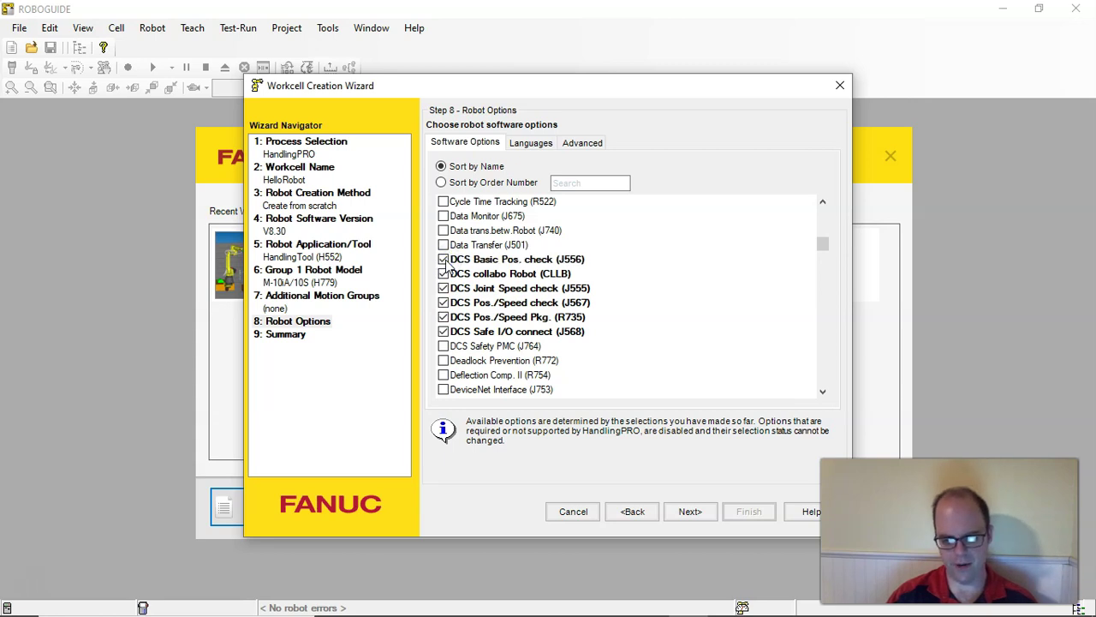
Add the Ethernet/IP Adapter (R784) software option for the robot
scroll(504, 293, down, 4)
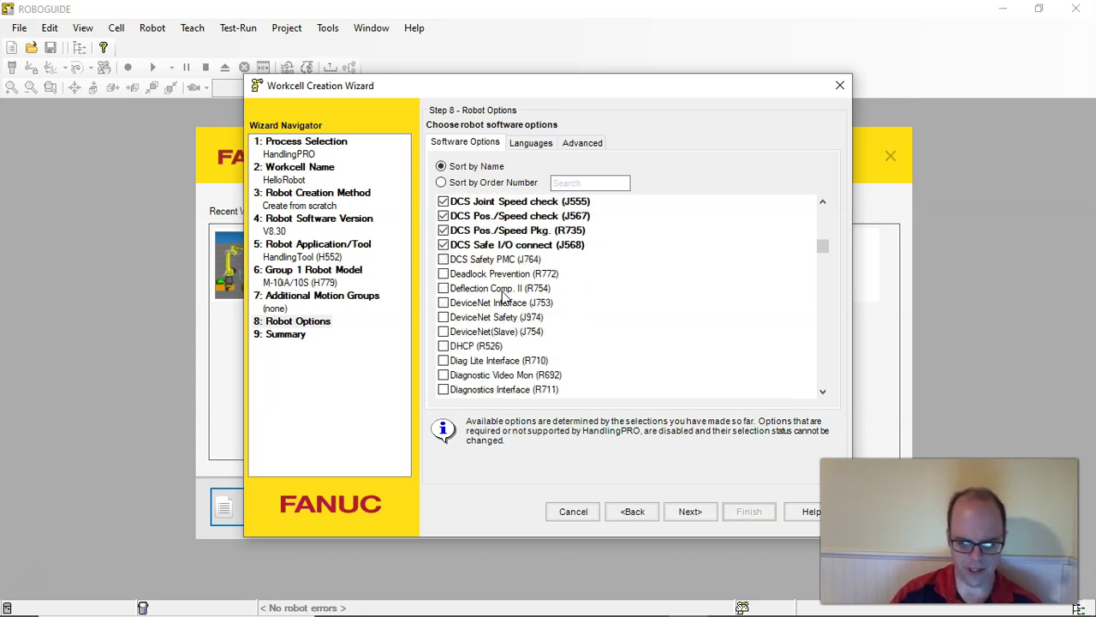
scroll(504, 294, down, 4)
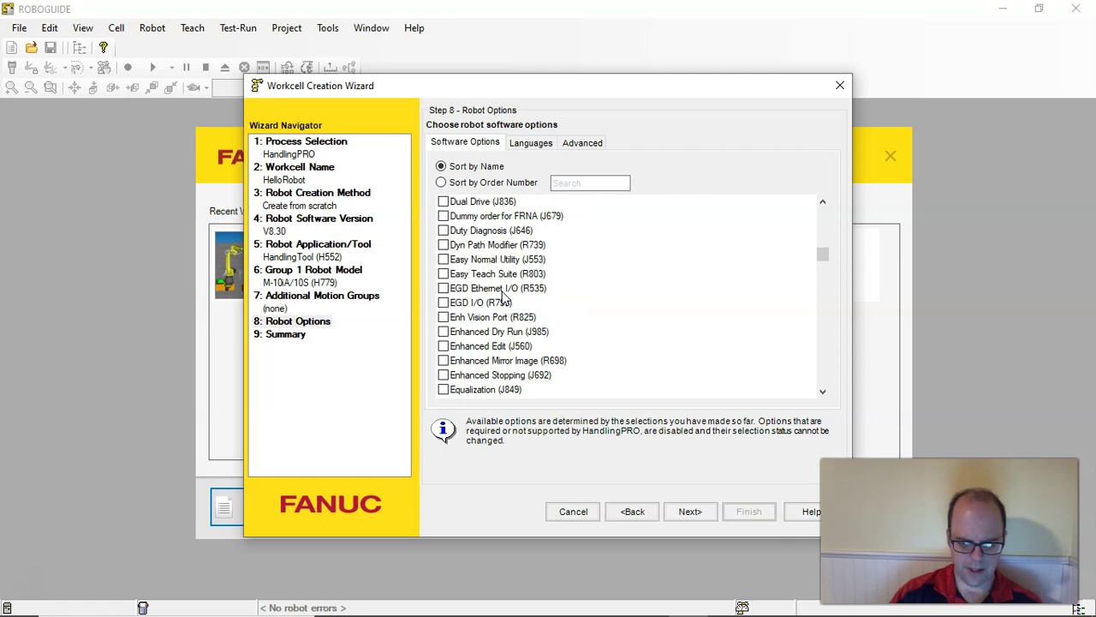
scroll(503, 317, down, 4)
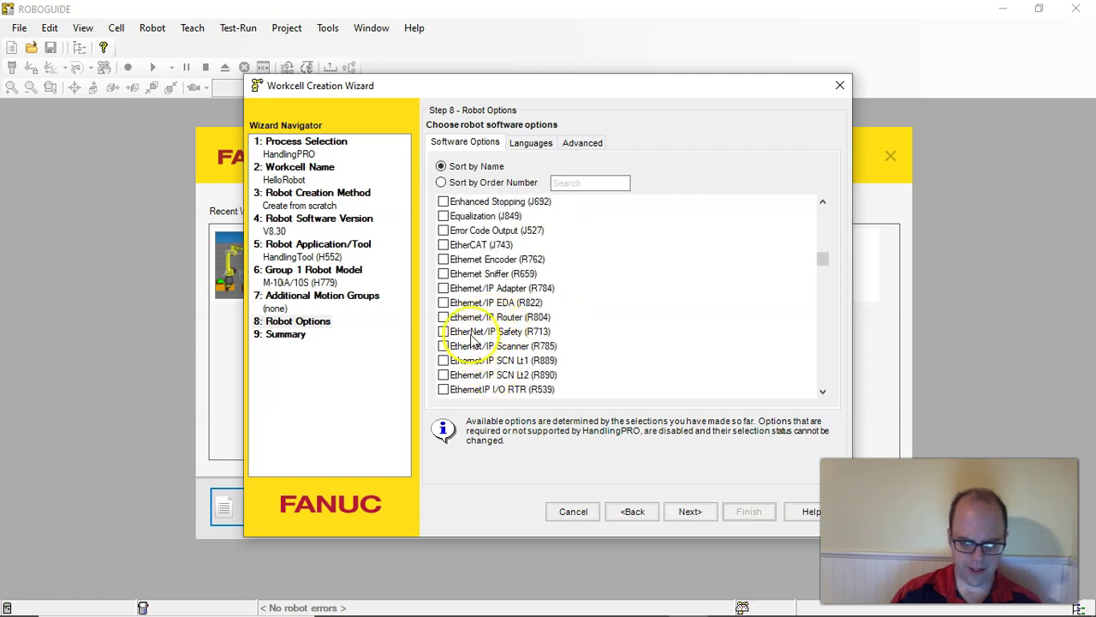
click(443, 288)
scroll(486, 338, down, 1)
scroll(482, 340, down, 3)
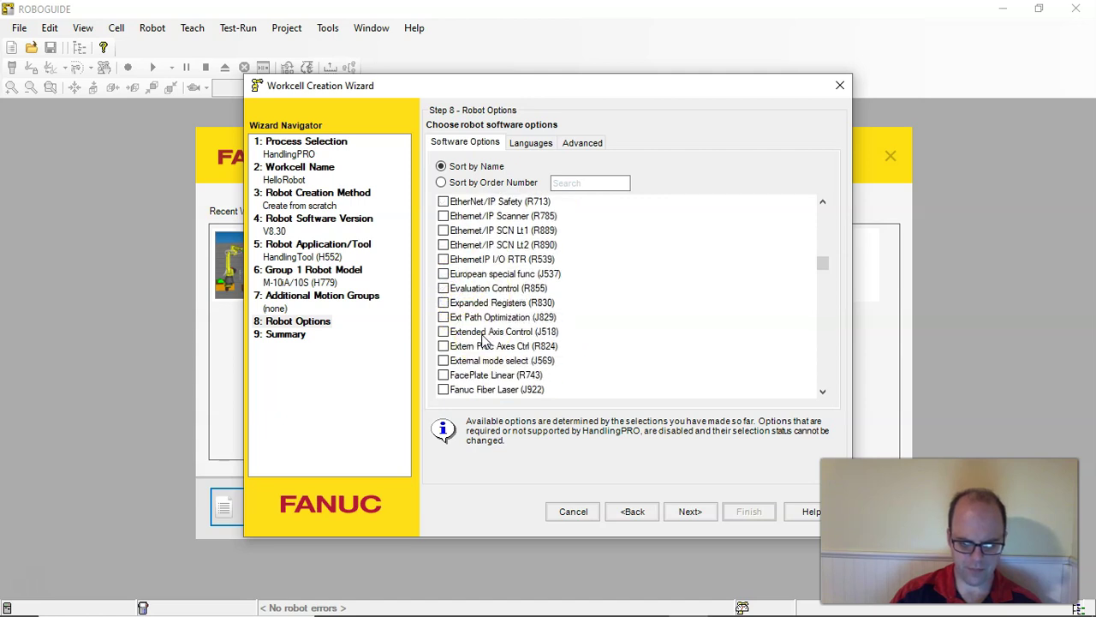
Add the Menu Utility (R577) software option for the robot
scroll(482, 340, down, 12)
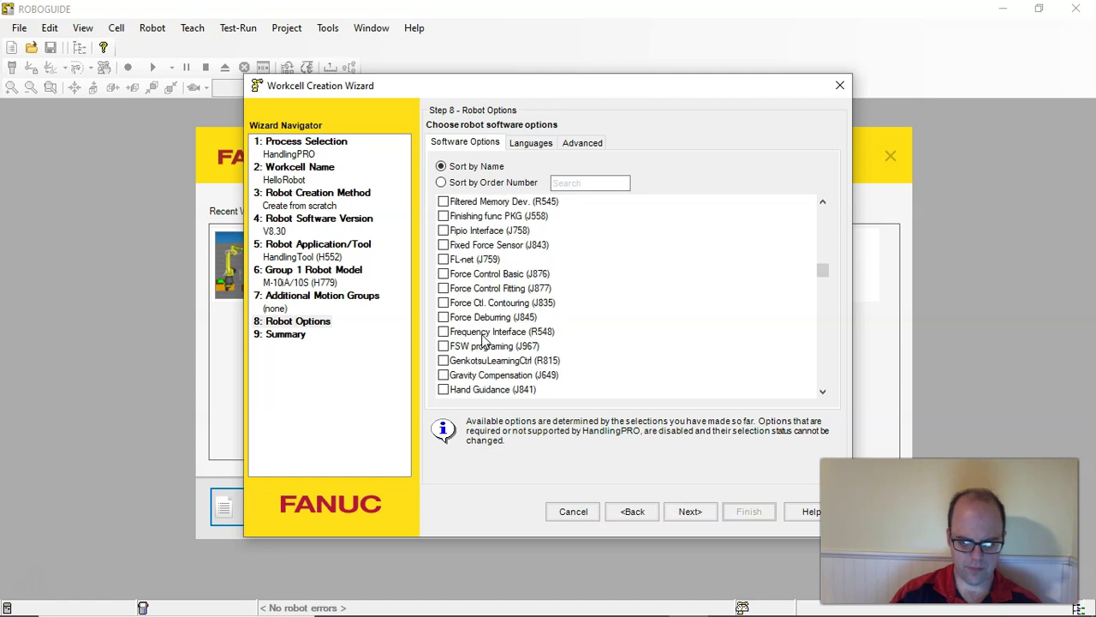
scroll(482, 339, down, 3)
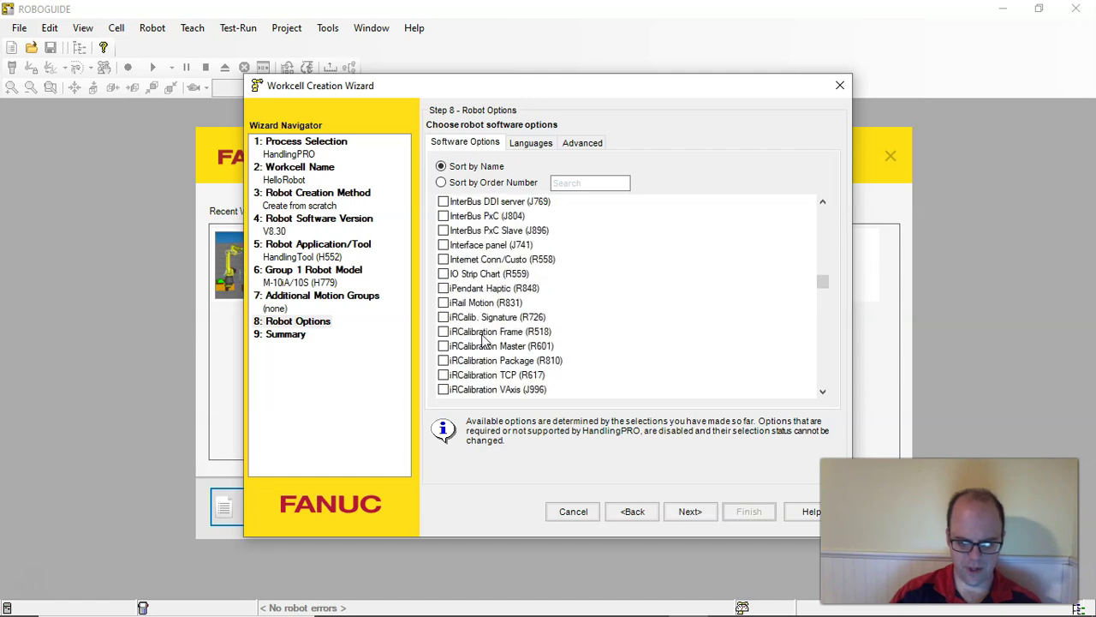
scroll(482, 340, down, 4)
scroll(482, 285, down, 5)
scroll(493, 322, down, 7)
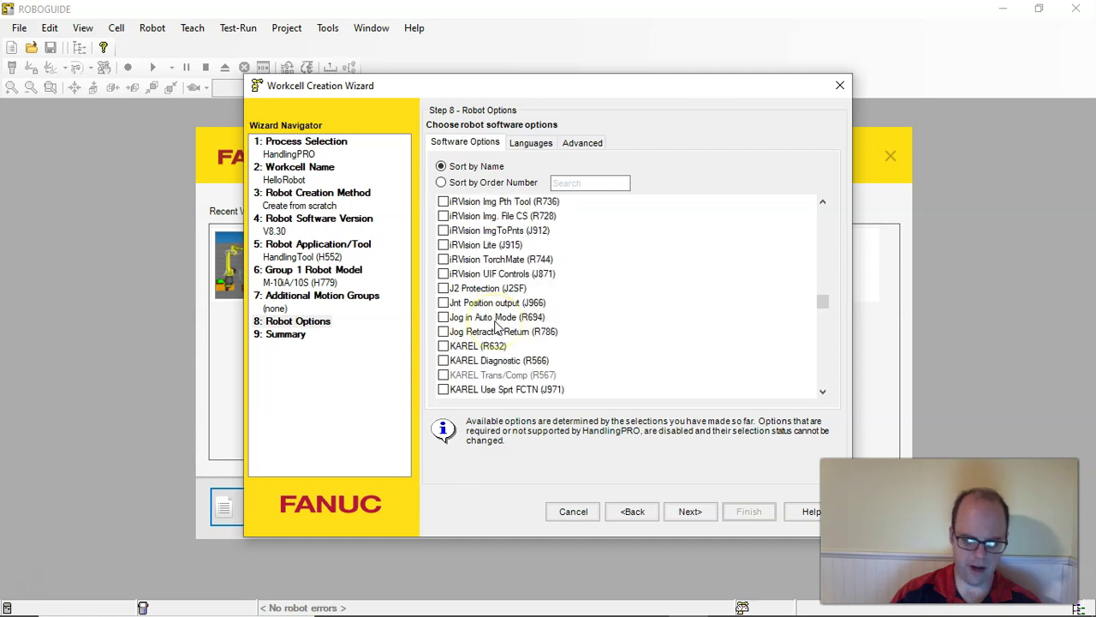
scroll(495, 324, down, 12)
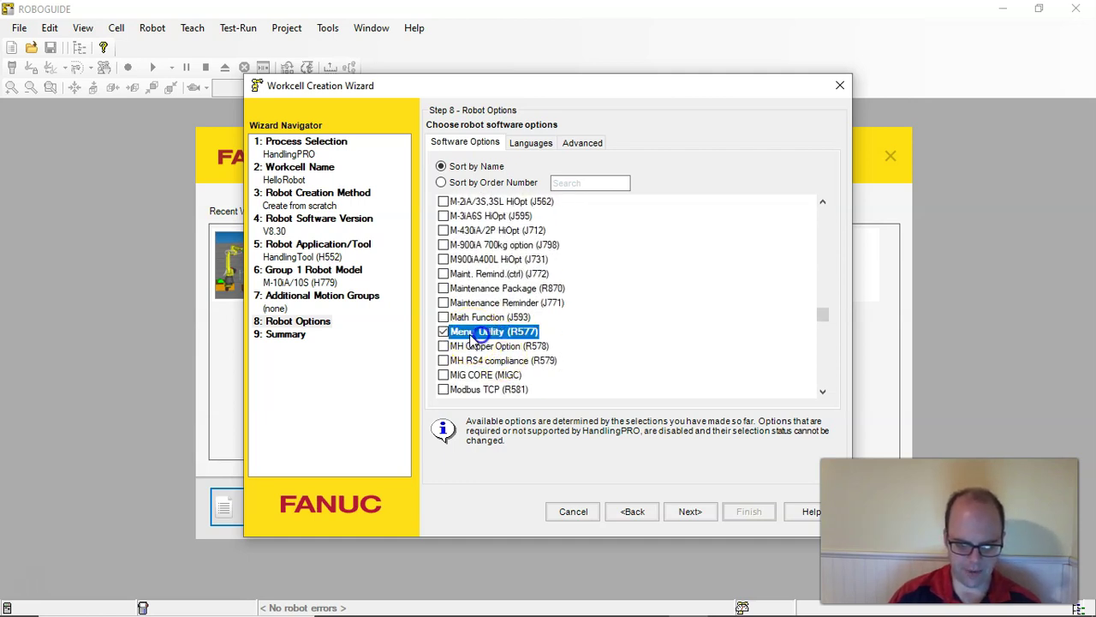
scroll(512, 334, down, 7)
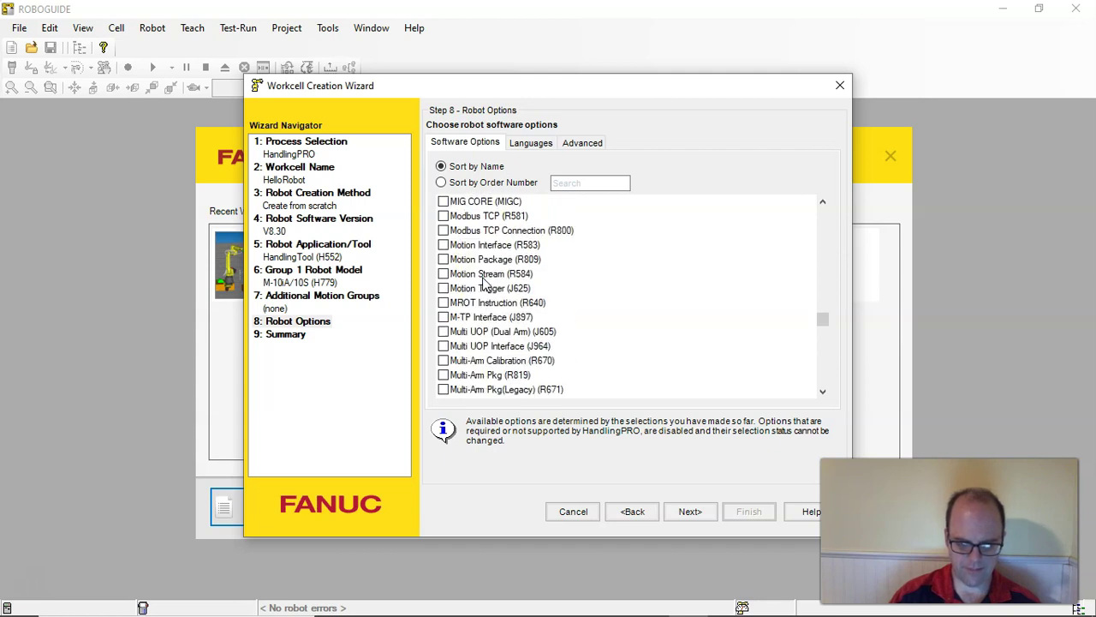
Look through the remaining robot software options, from the Multi-Arm entries to the Zero Down Time package
scroll(485, 282, down, 1)
scroll(480, 346, down, 3)
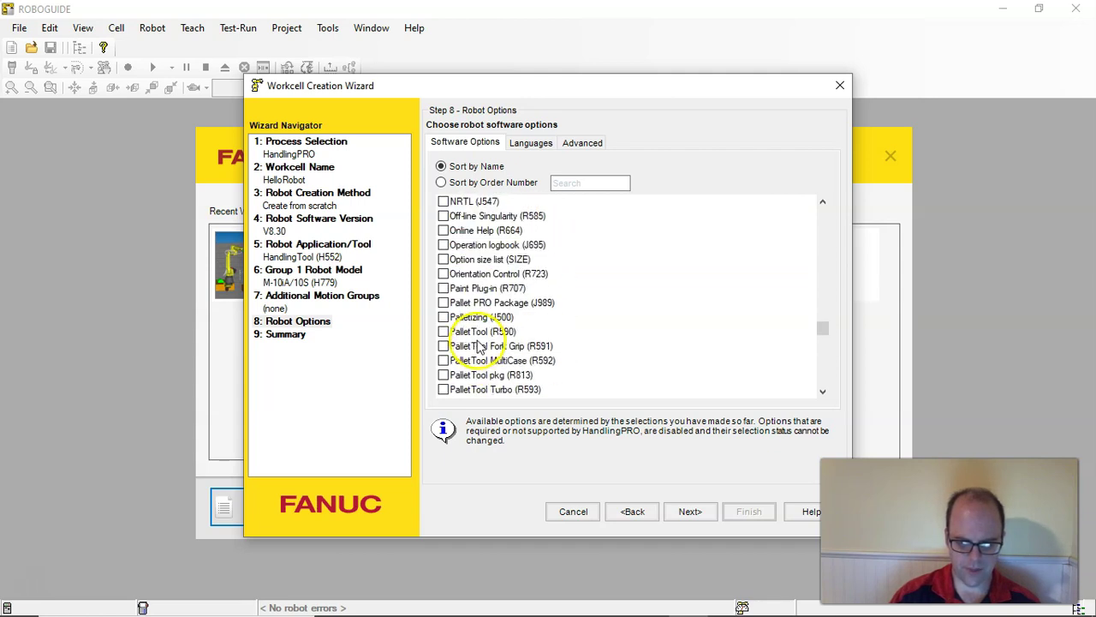
scroll(477, 295, down, 1)
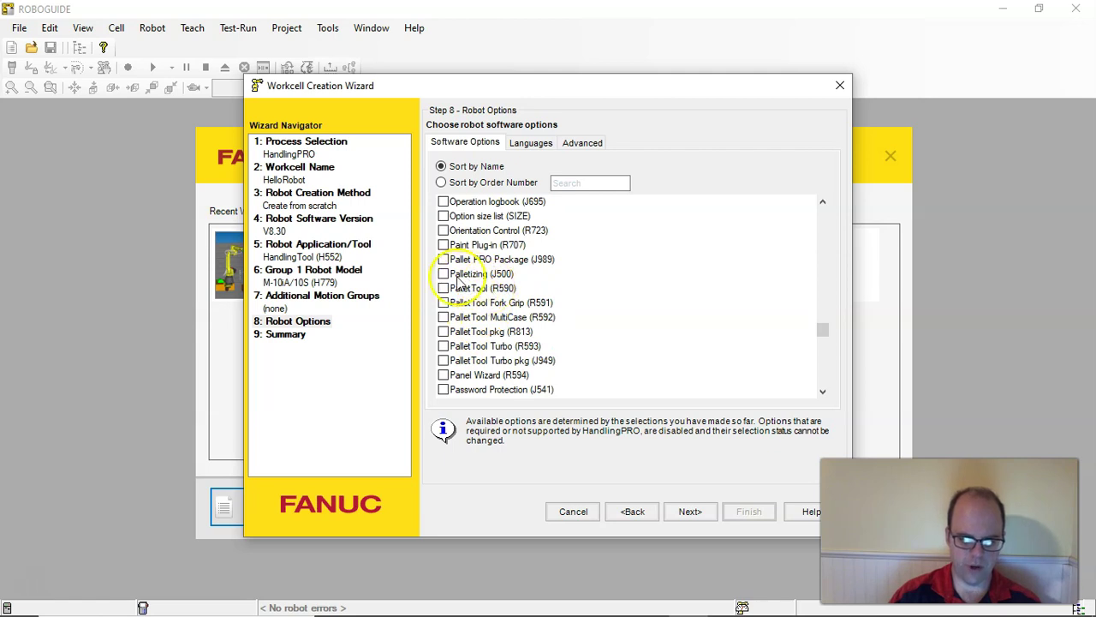
scroll(489, 282, down, 6)
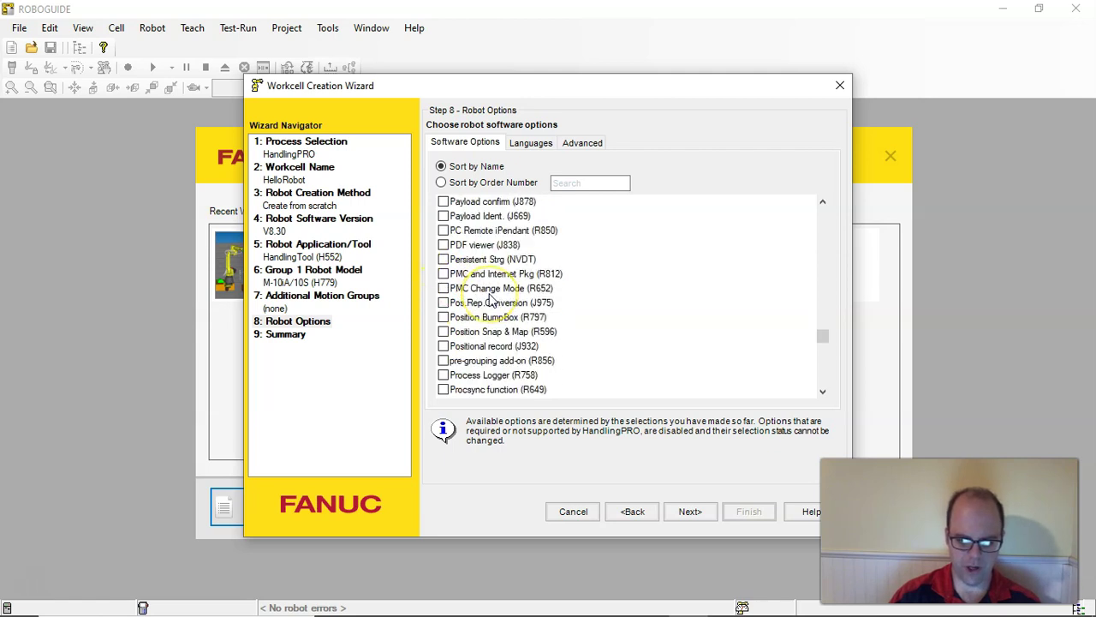
scroll(490, 297, down, 8)
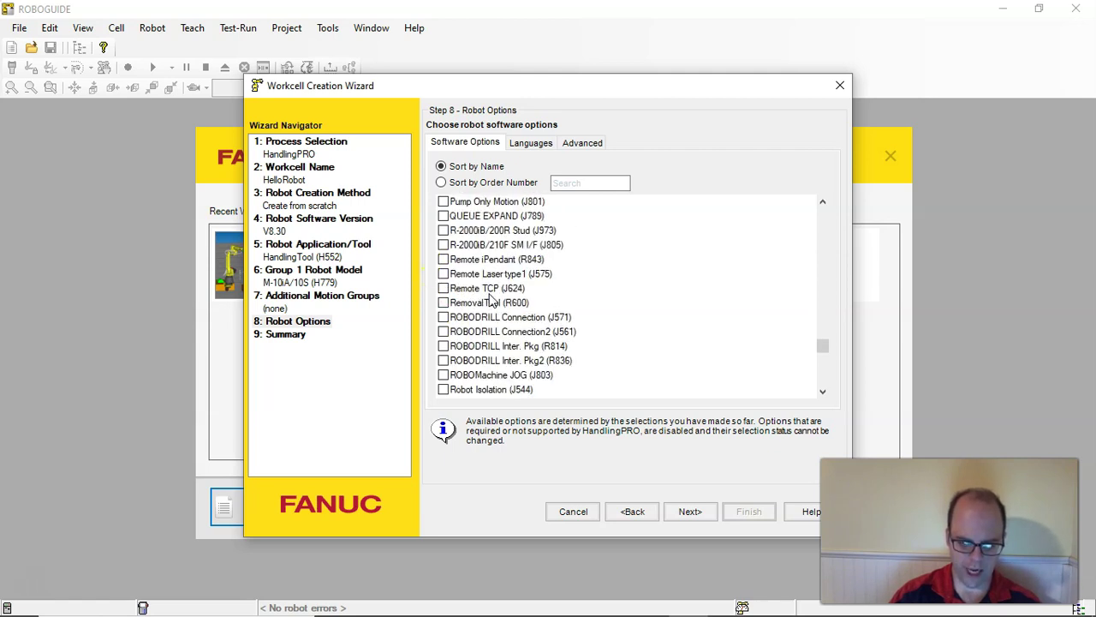
scroll(490, 297, down, 12)
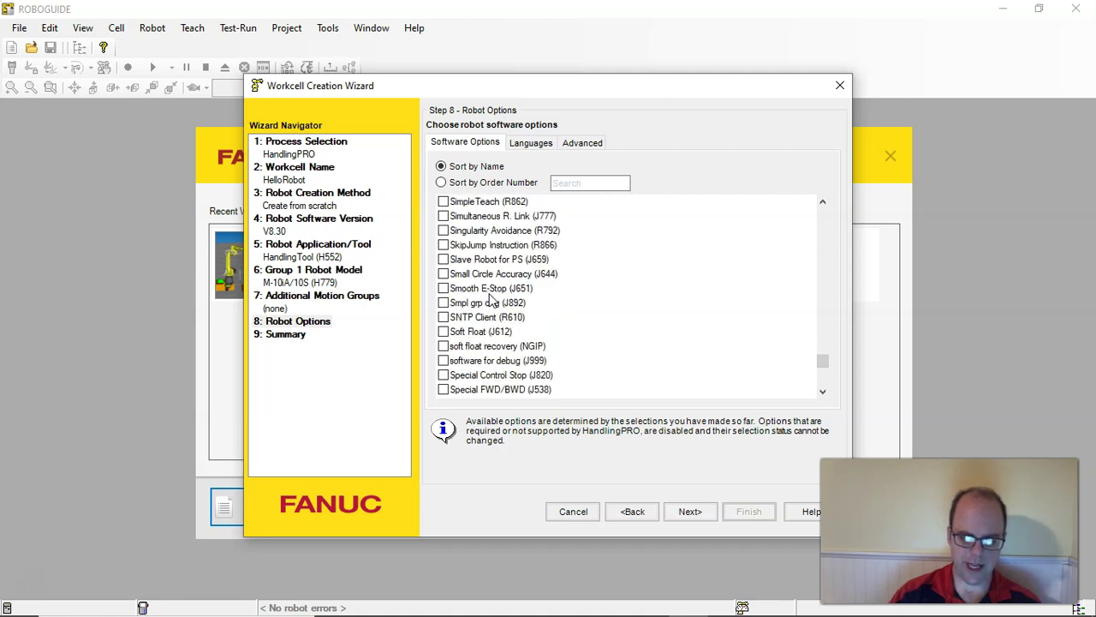
scroll(490, 297, down, 3)
scroll(490, 297, down, 12)
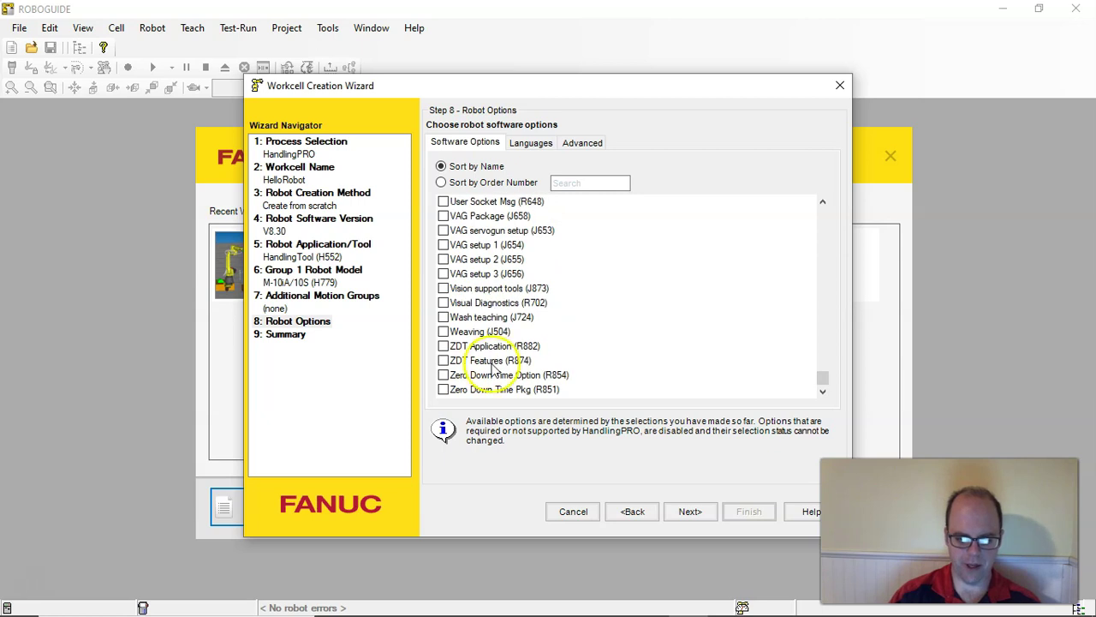
Continue to the wizard summary, review the workcell choices and finish the wizard
click(690, 511)
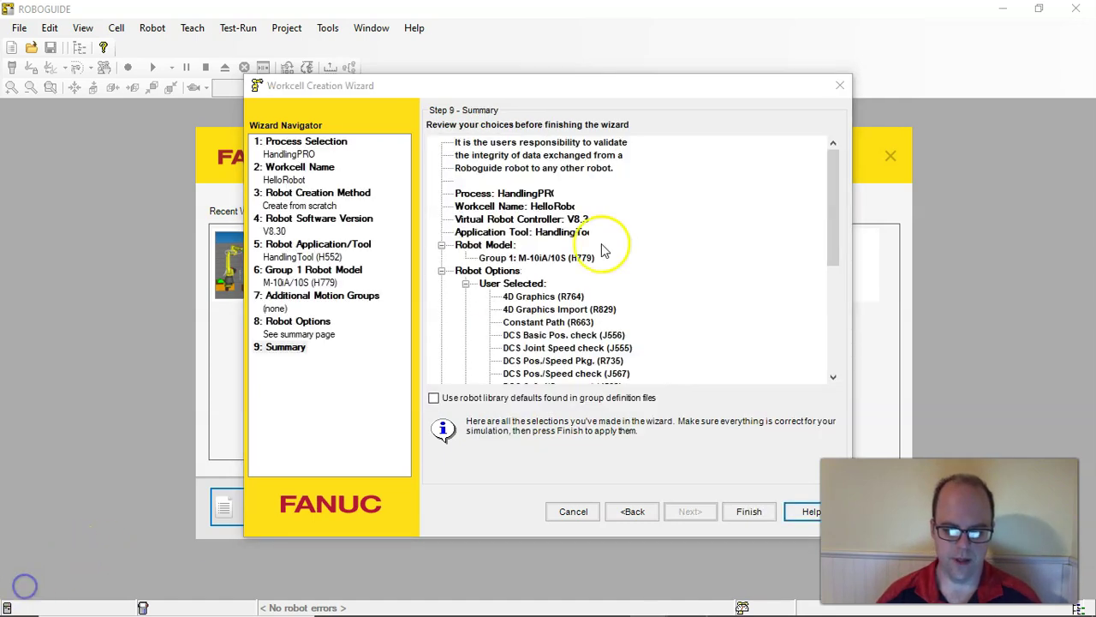
mouse_move(829, 186)
mouse_down()
mouse_move(825, 294)
mouse_move(829, 172)
mouse_up()
click(750, 514)
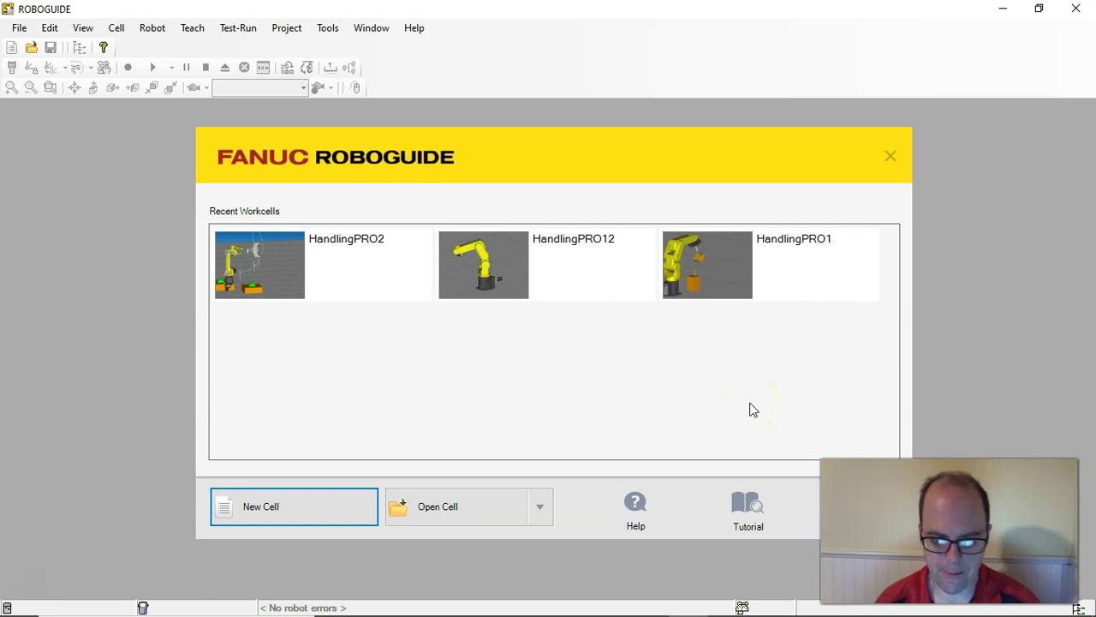
click(1076, 9)
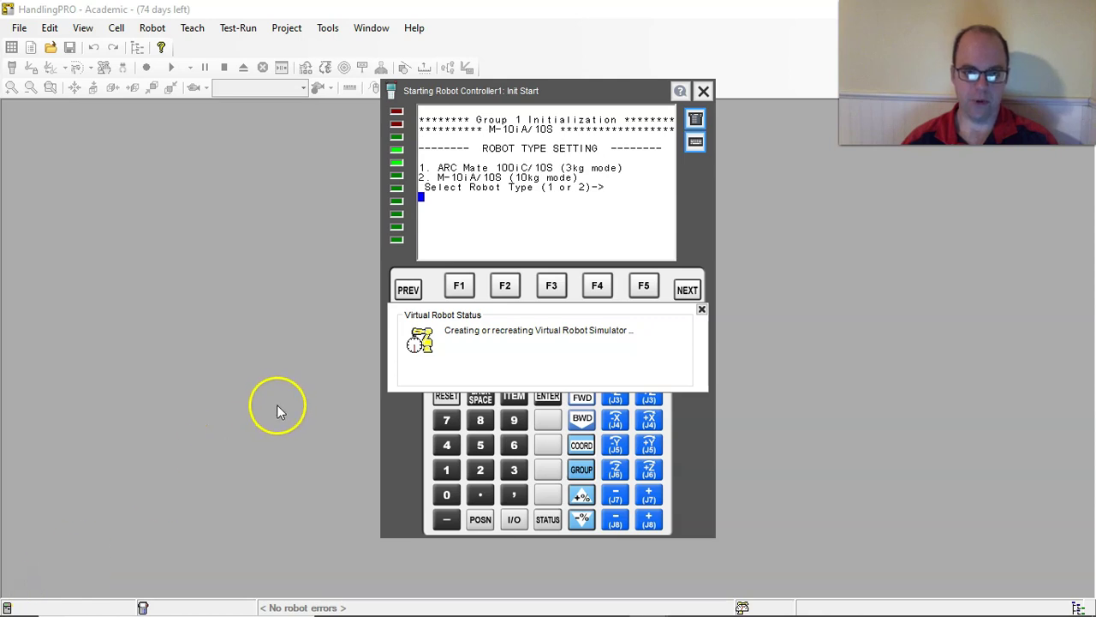
Initialize Group 1 with the M-10iA/10S (10kg mode) robot type and the conventional cable dress-out
click(480, 471)
click(545, 399)
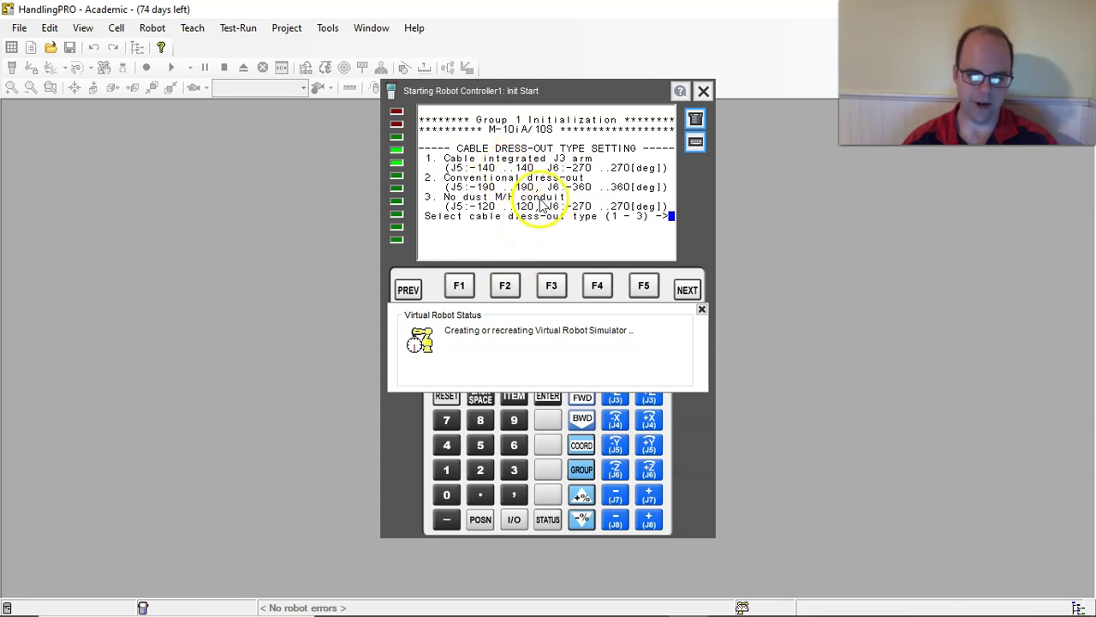
click(479, 469)
click(545, 409)
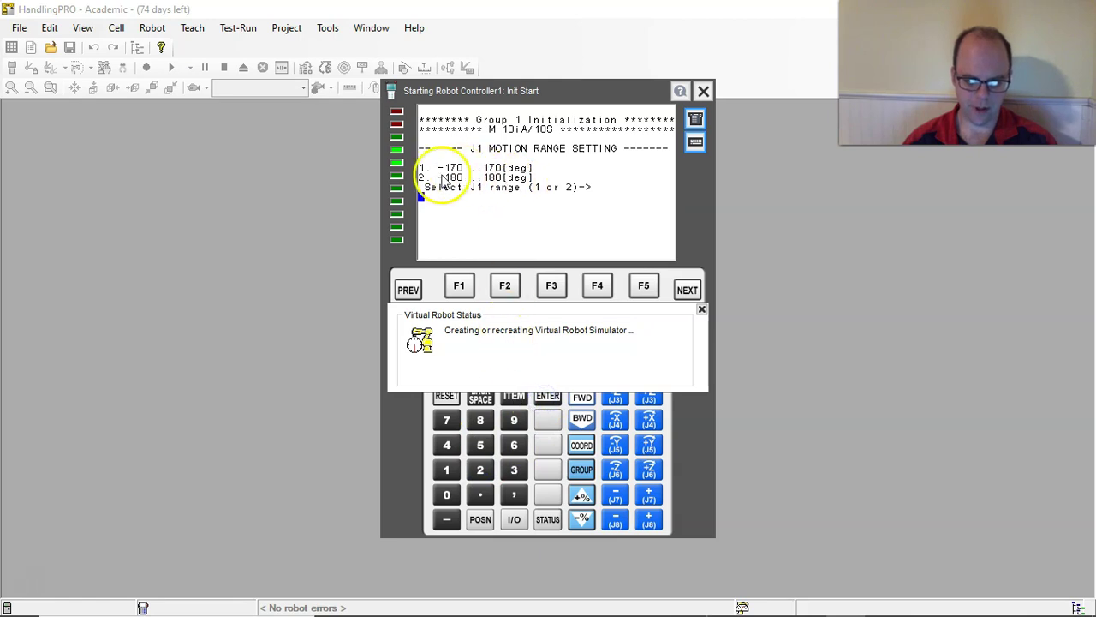
Set the J1 motion range to -170 to 170 degrees and select the standard cover without J2,J4 cover
click(446, 469)
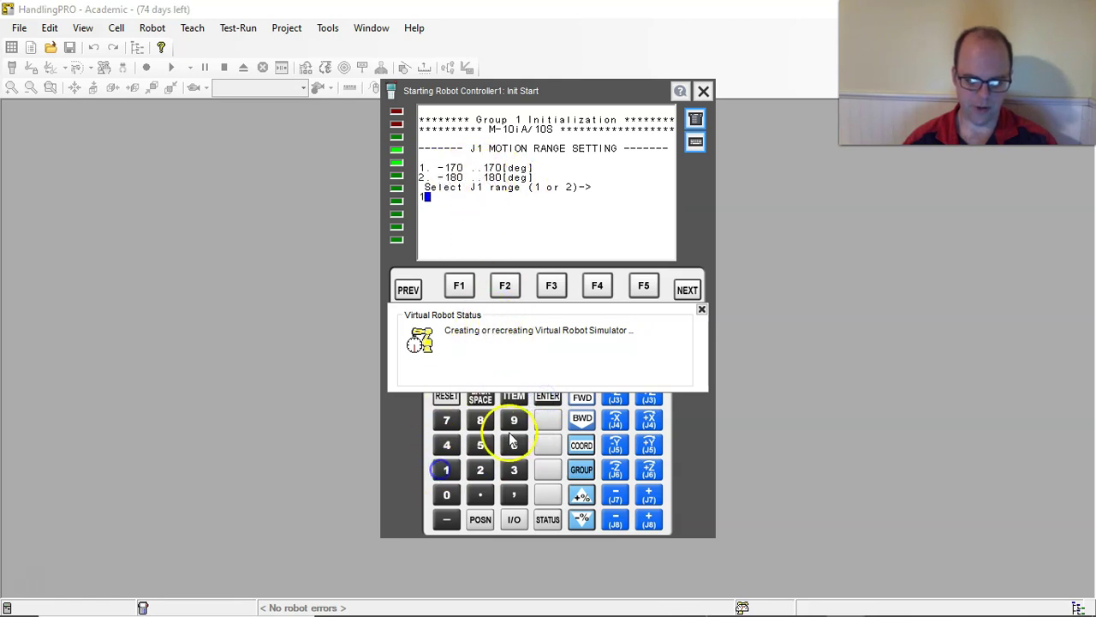
click(548, 401)
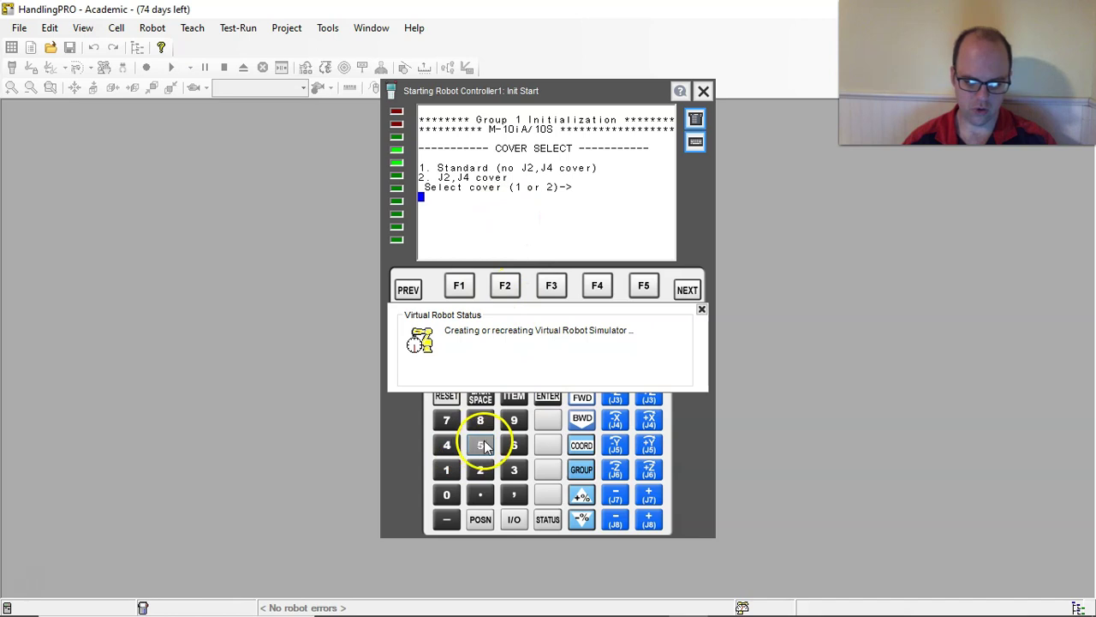
click(446, 470)
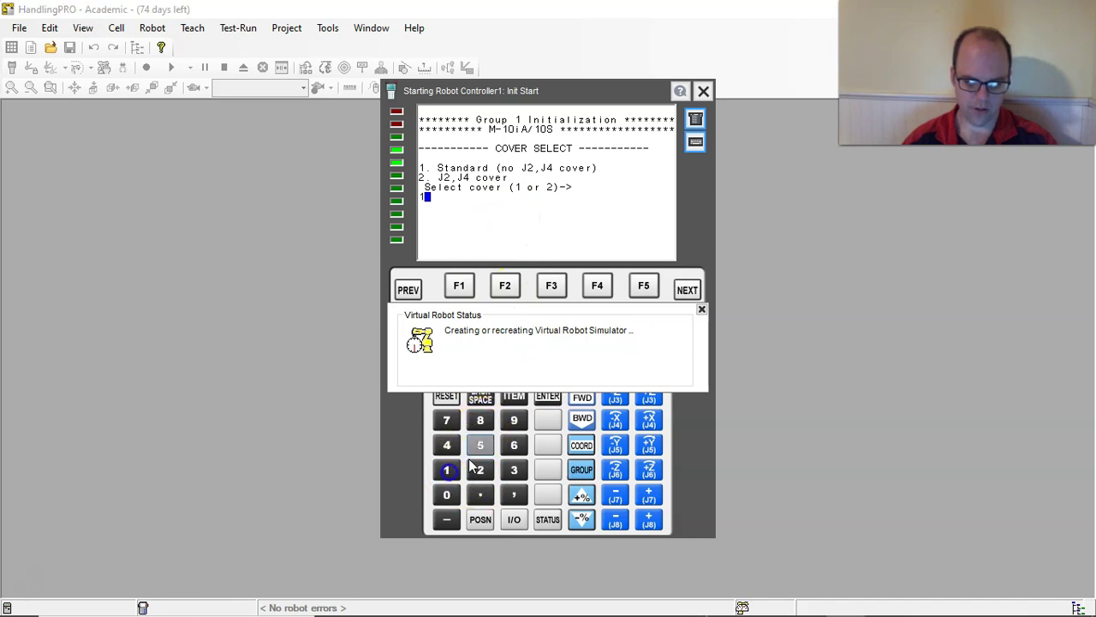
click(546, 399)
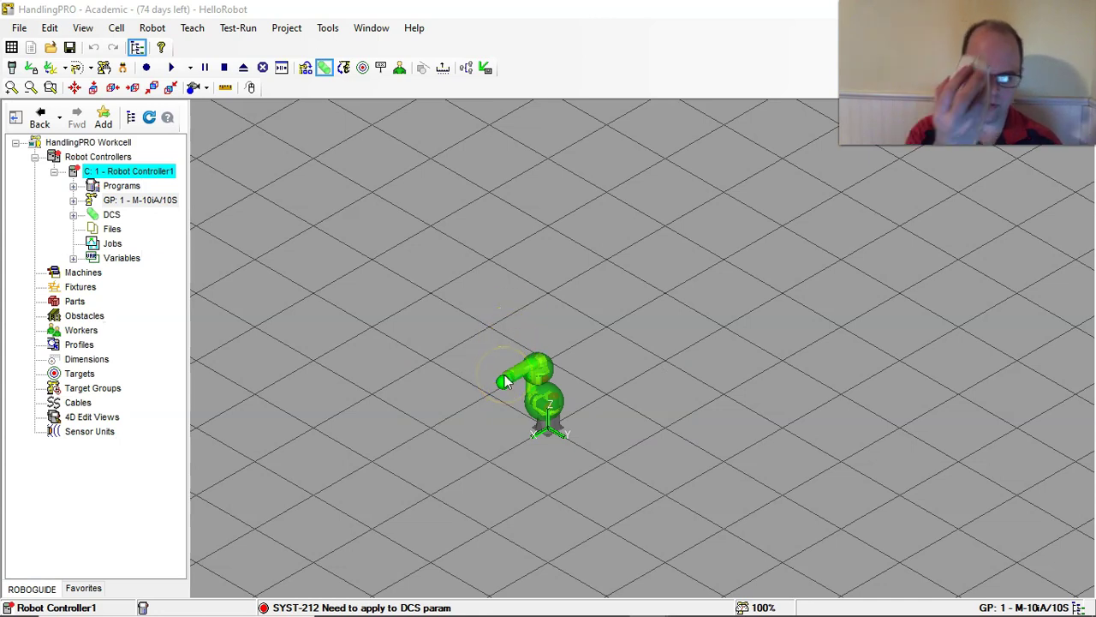
scroll(504, 381, up, 4)
scroll(504, 381, down, 6)
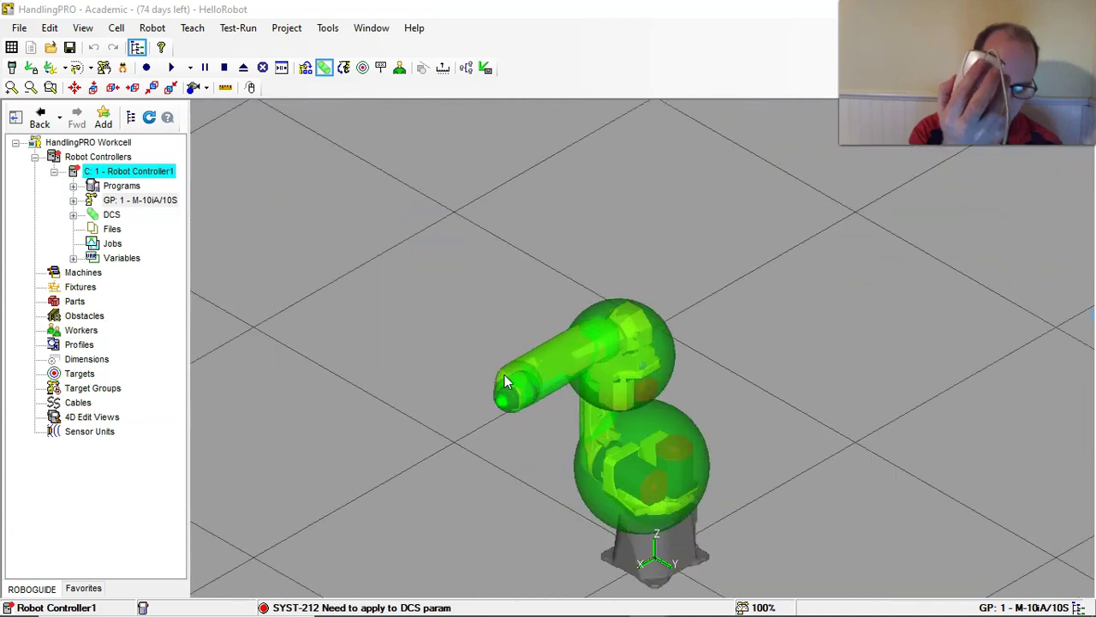
scroll(504, 381, up, 3)
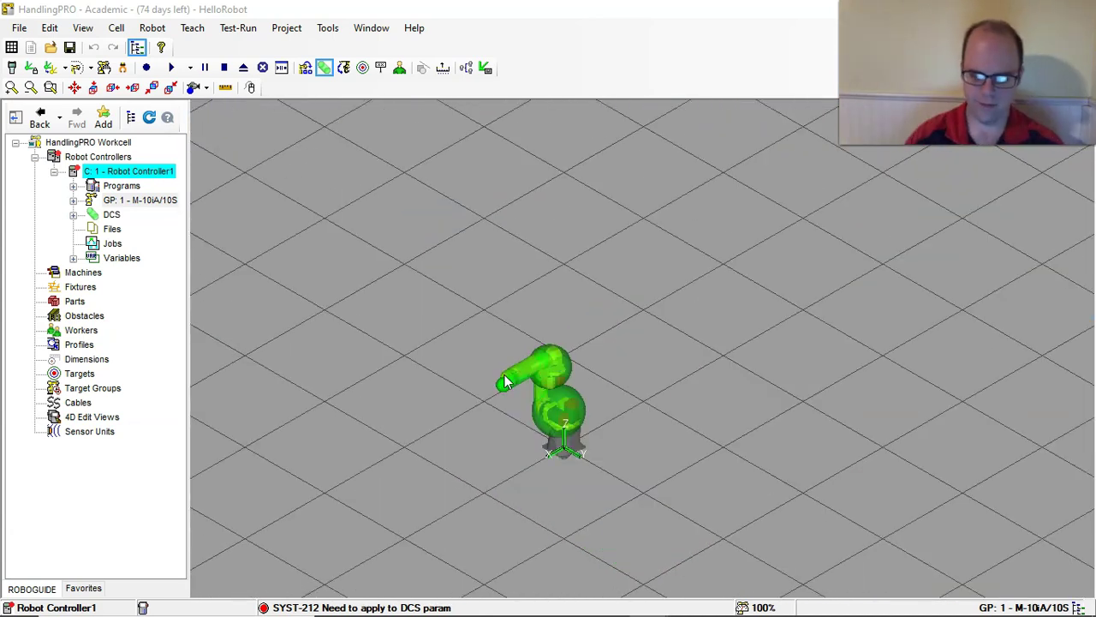
click(519, 398)
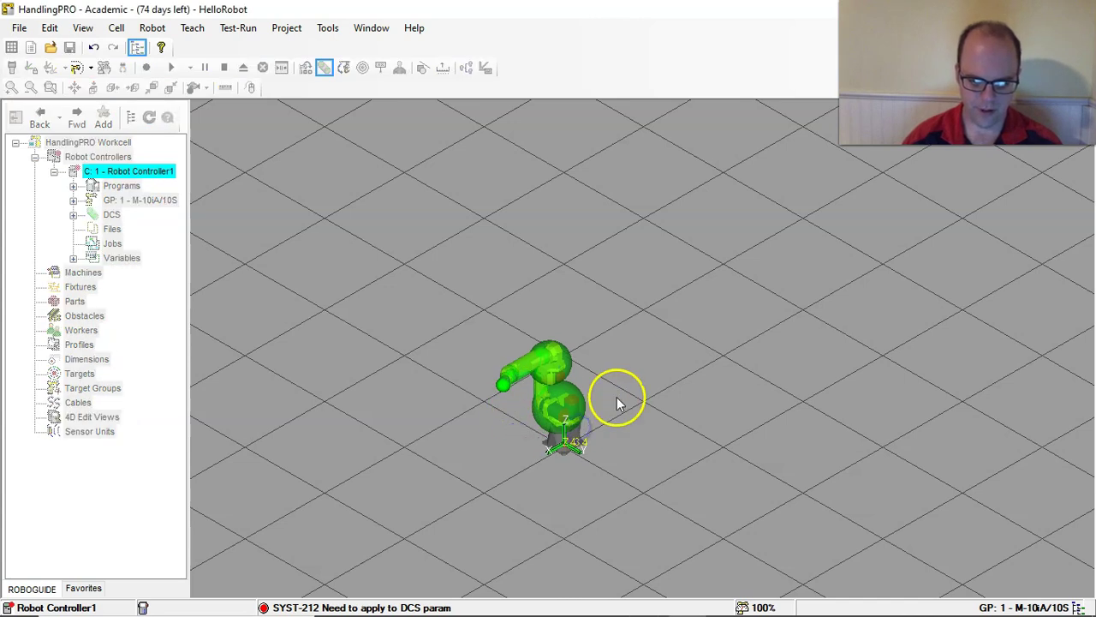
Examine the M-10iA/10S robot and its surrounding DCS zones in the workcell from several sides and distances
mouse_move(617, 399)
mouse_down()
mouse_move(616, 423)
mouse_move(614, 400)
mouse_up()
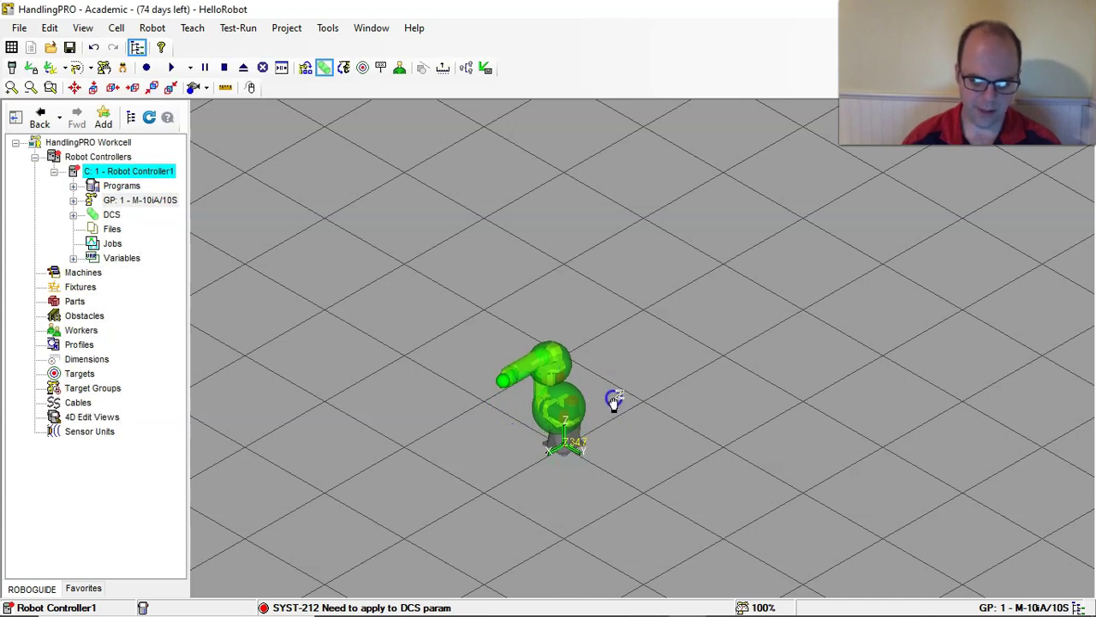
click(581, 451)
drag(580, 451, 520, 467)
click(478, 460)
drag(453, 384, 450, 362)
scroll(453, 361, up, 3)
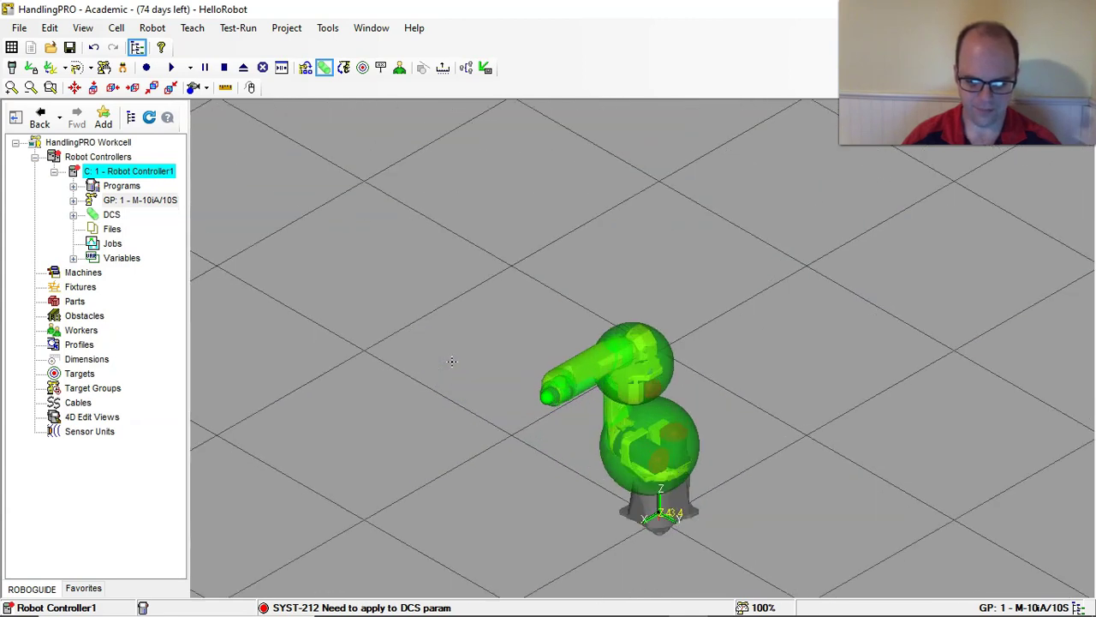
click(453, 438)
drag(552, 458, 695, 512)
right_drag(695, 511, 720, 509)
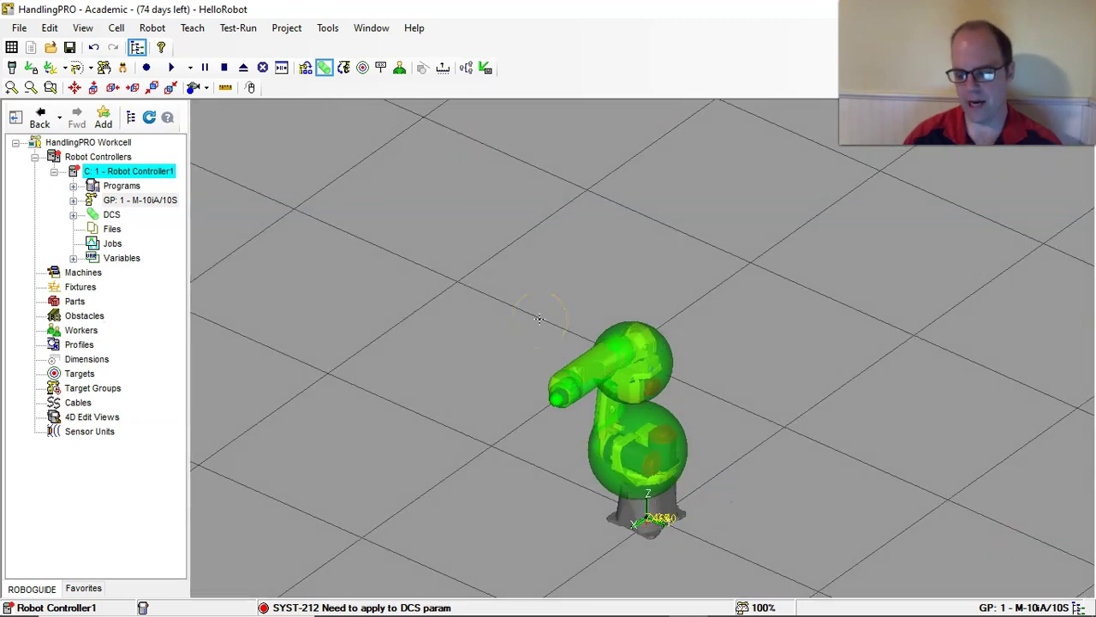
right_drag(568, 312, 482, 265)
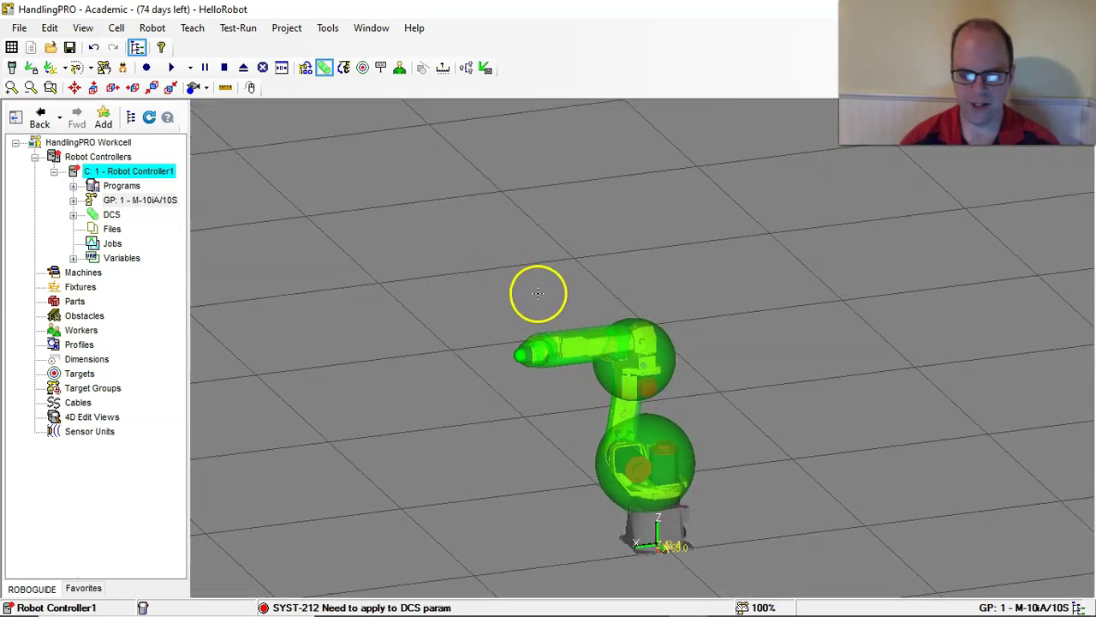
right_drag(534, 396, 594, 400)
click(568, 416)
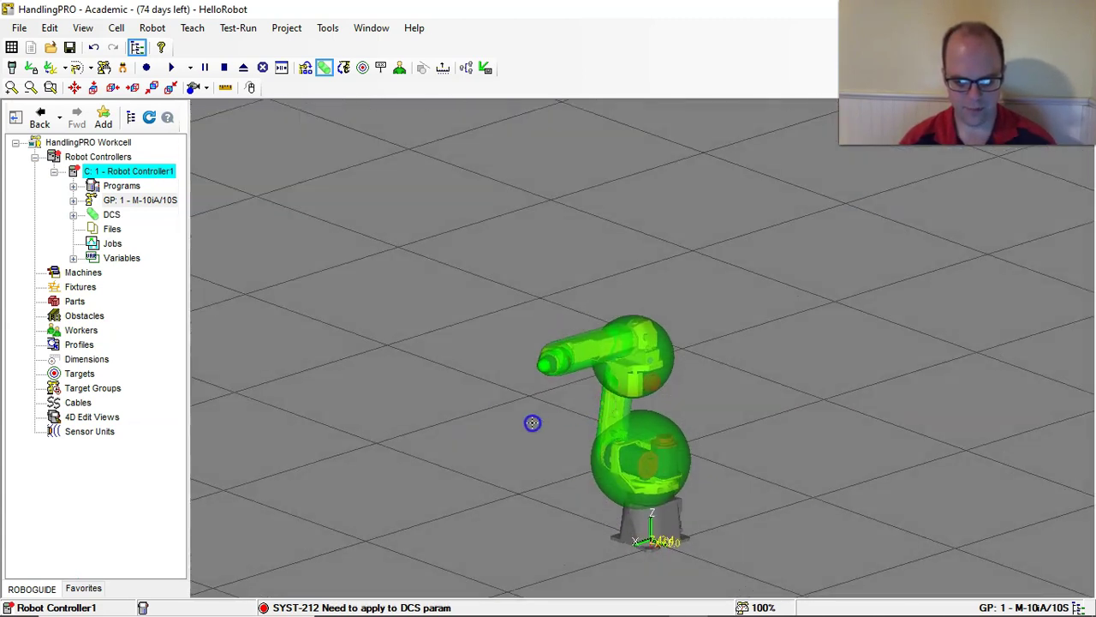
ctrl+right_drag(531, 421, 615, 369)
scroll(530, 347, up, 3)
scroll(531, 347, down, 4)
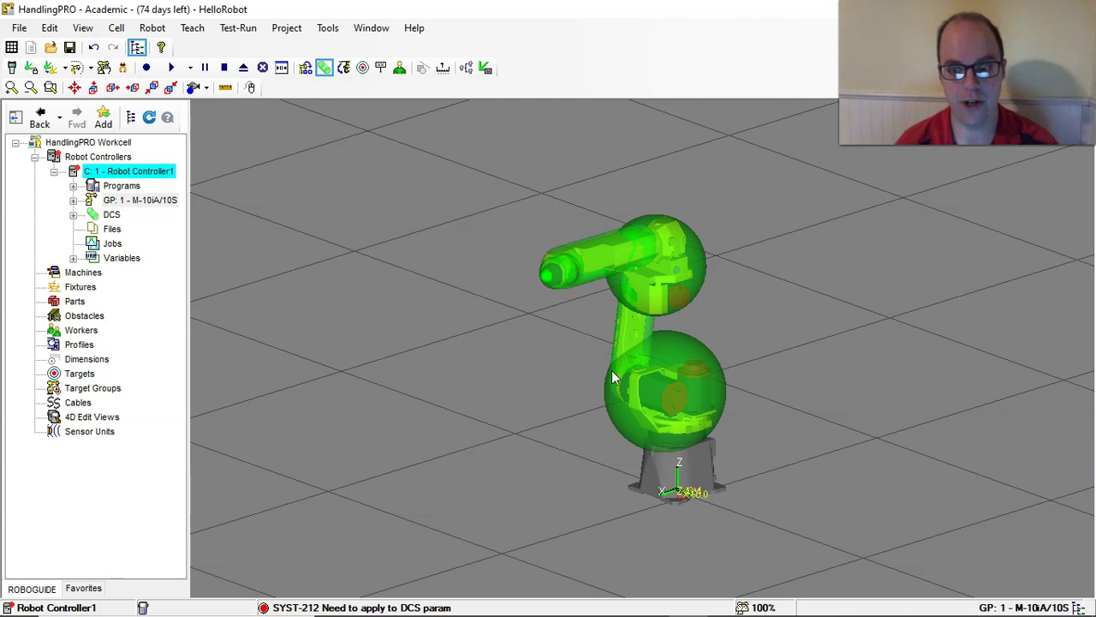
right_drag(612, 375, 771, 285)
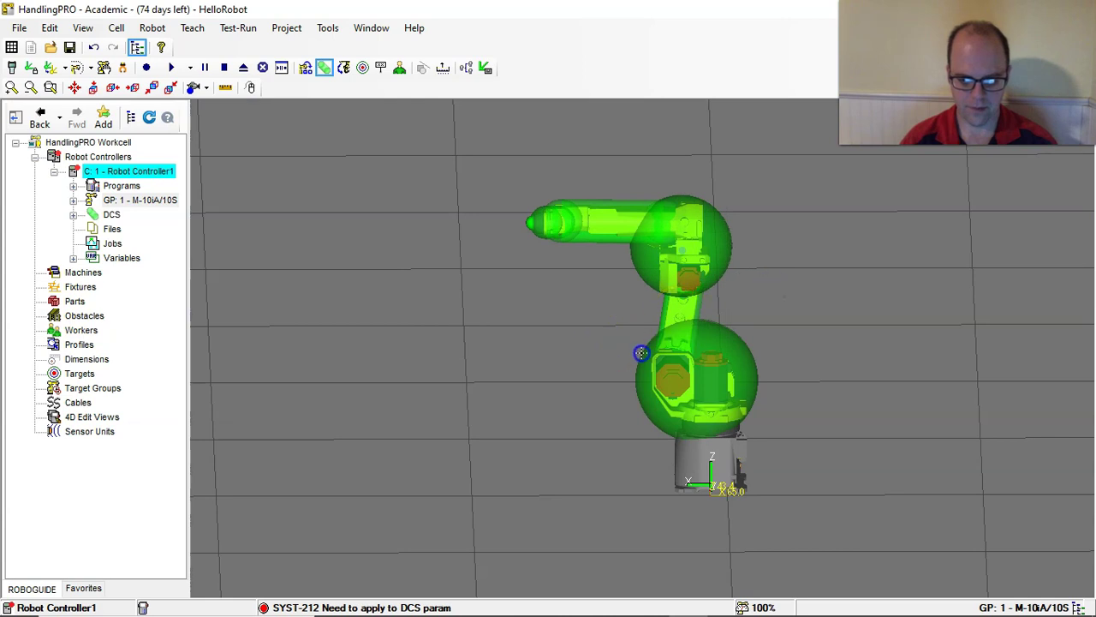
right_drag(584, 323, 928, 307)
right_drag(714, 386, 679, 344)
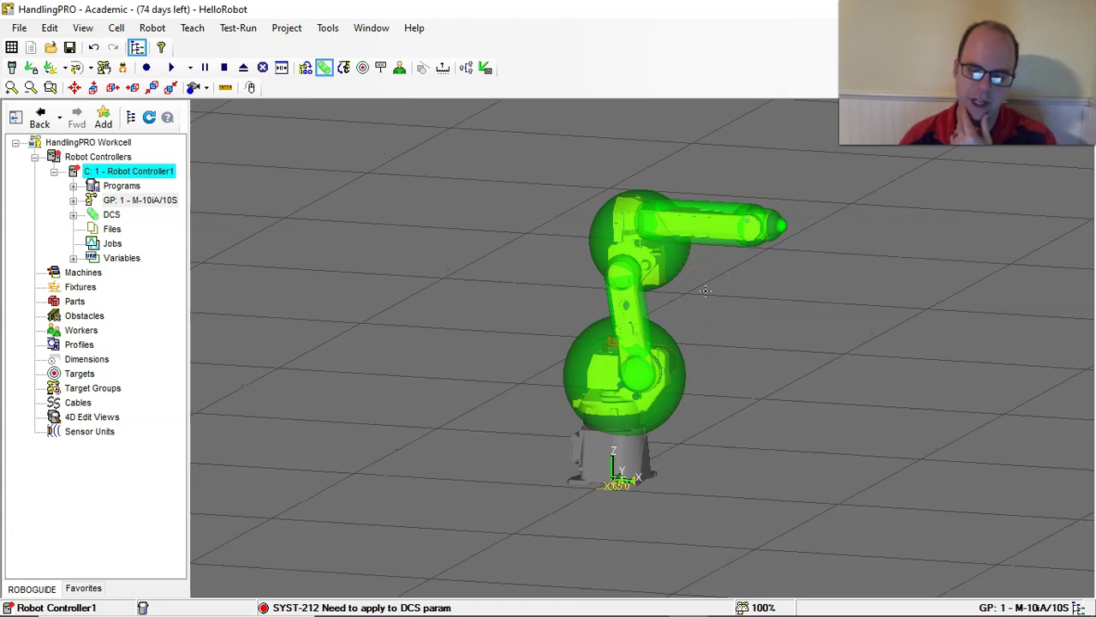
click(768, 298)
right_drag(768, 298, 494, 320)
right_drag(748, 351, 763, 372)
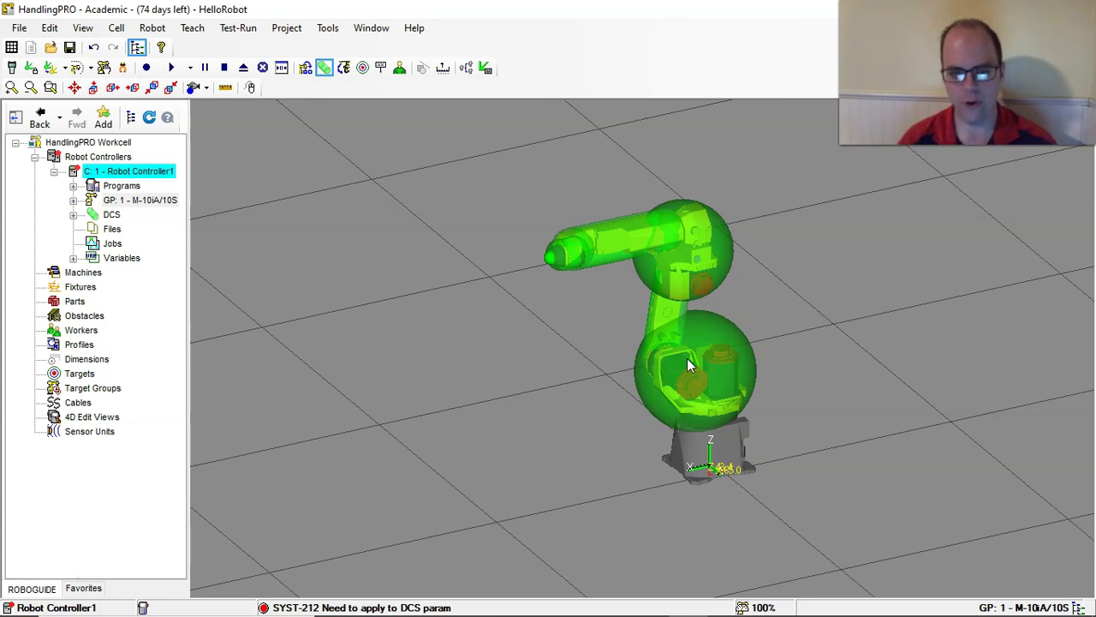
Hide the enabled DCS objects and view the bare robot's joints up close from the side
click(325, 69)
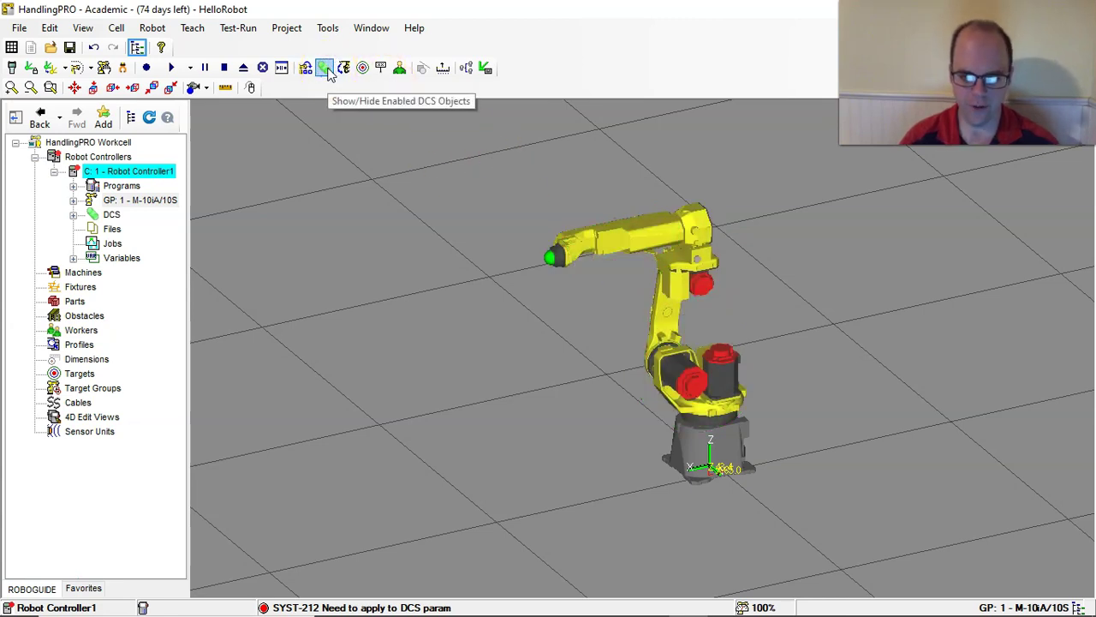
scroll(477, 244, up, 5)
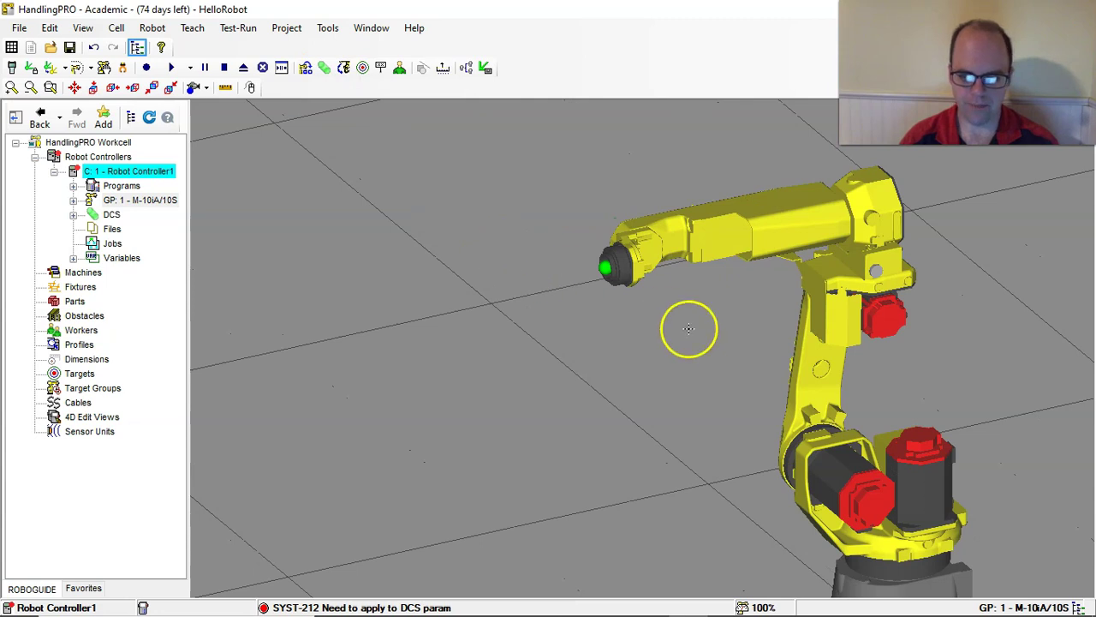
middle_drag(737, 361, 556, 296)
right_drag(514, 399, 591, 424)
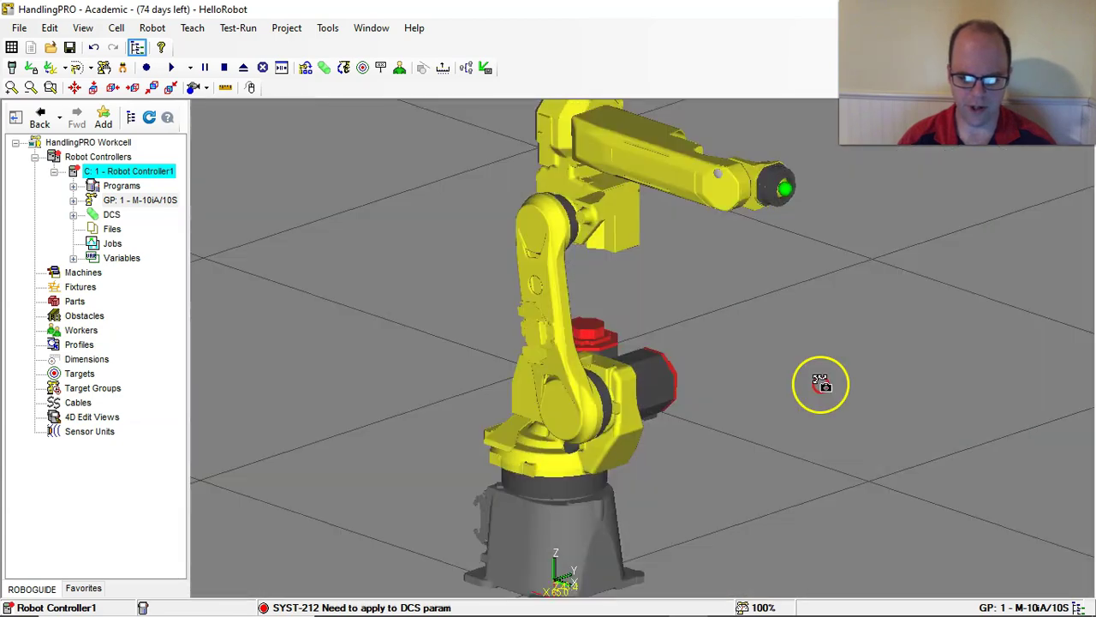
right_drag(830, 385, 895, 359)
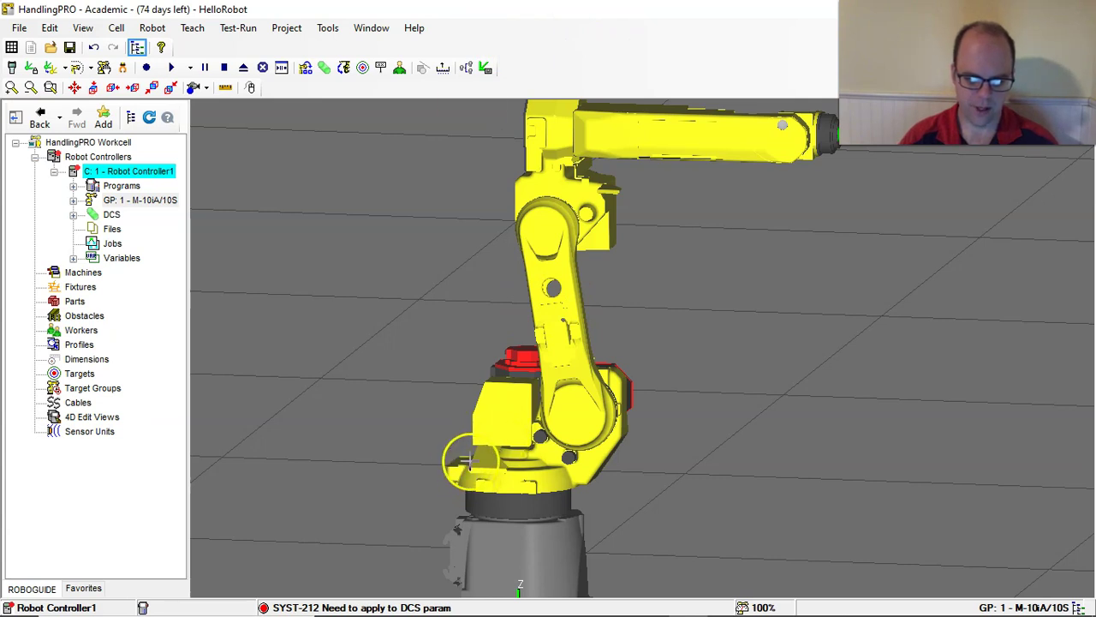
mouse_move(462, 457)
mouse_down()
mouse_move(505, 550)
mouse_move(535, 461)
mouse_up()
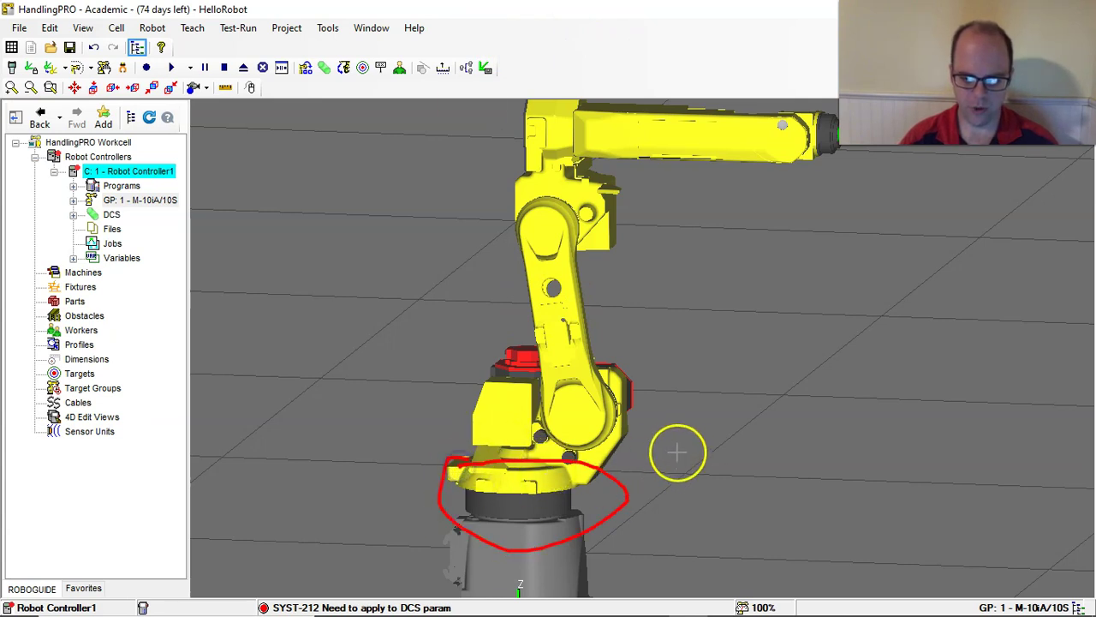
mouse_move(666, 449)
mouse_down()
mouse_move(731, 449)
mouse_move(663, 504)
mouse_up()
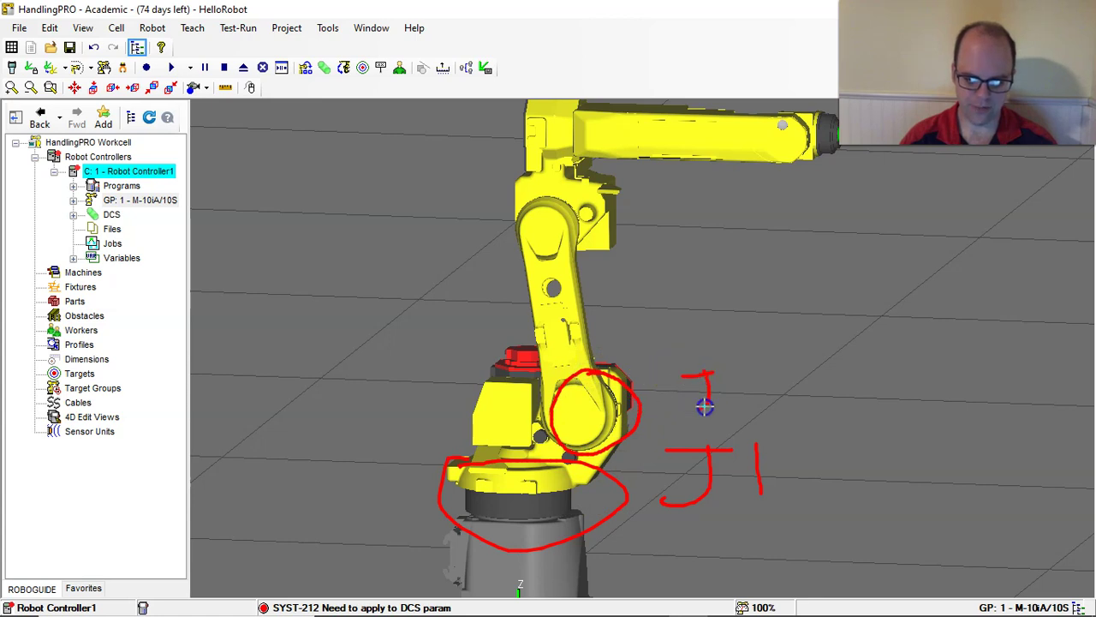
drag(686, 412, 675, 411)
mouse_move(734, 369)
mouse_down()
mouse_move(740, 403)
mouse_move(780, 392)
mouse_up()
mouse_move(545, 185)
mouse_down()
mouse_move(615, 218)
mouse_move(546, 179)
mouse_up()
drag(630, 202, 689, 201)
drag(662, 250, 644, 242)
drag(710, 203, 728, 225)
mouse_move(828, 302)
mouse_down()
mouse_move(842, 252)
mouse_move(892, 296)
mouse_up()
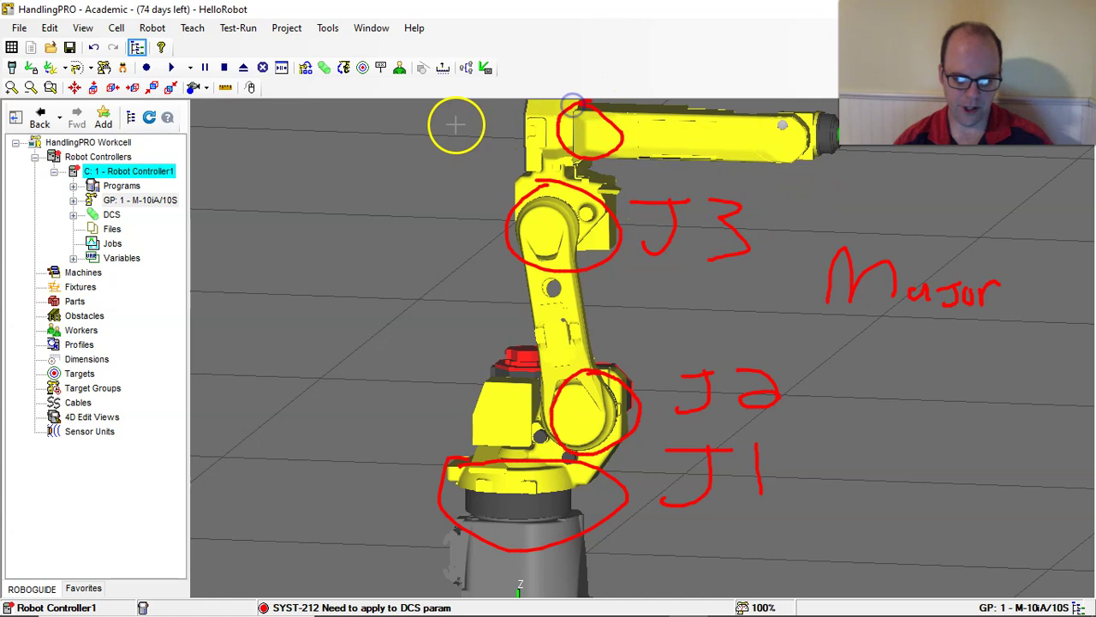
drag(456, 124, 471, 119)
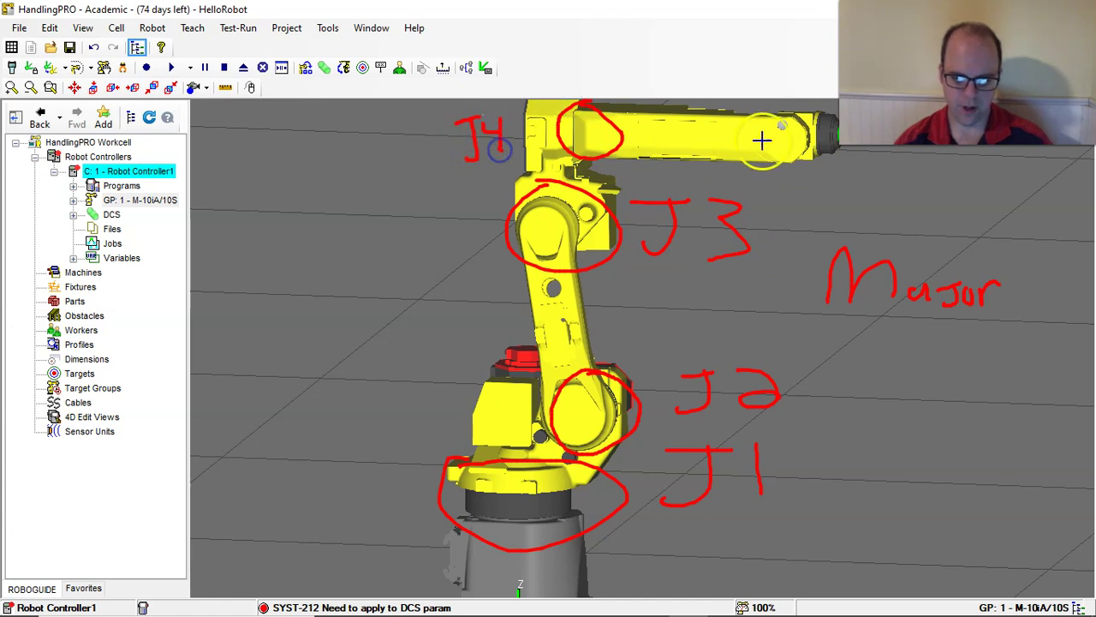
mouse_move(762, 140)
mouse_down()
mouse_move(795, 103)
mouse_move(791, 123)
mouse_move(829, 182)
mouse_move(838, 178)
mouse_up()
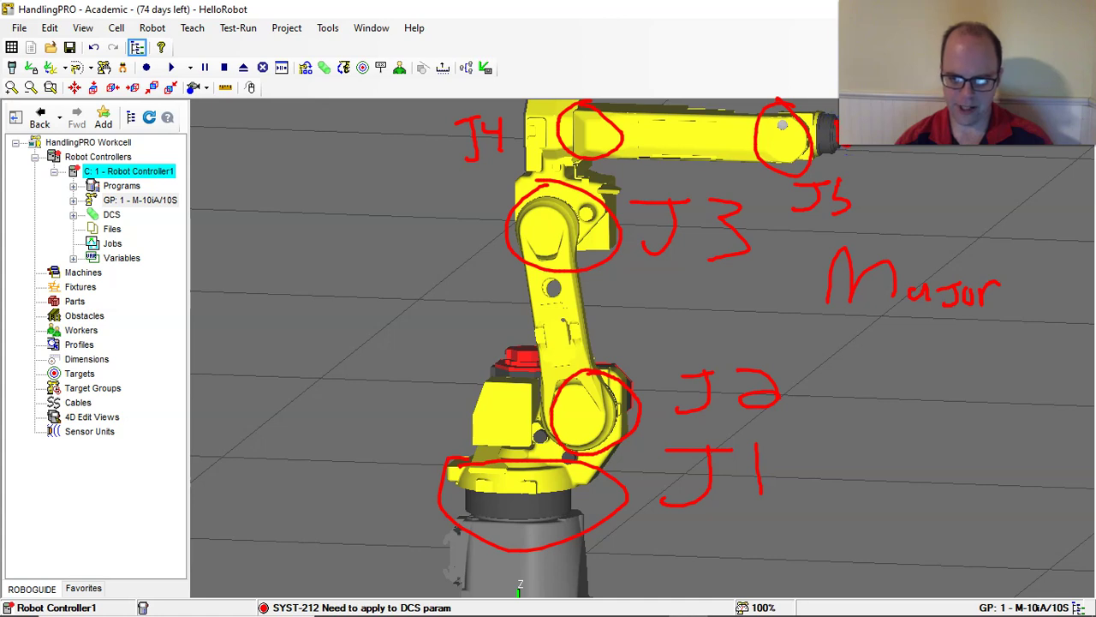
click(841, 180)
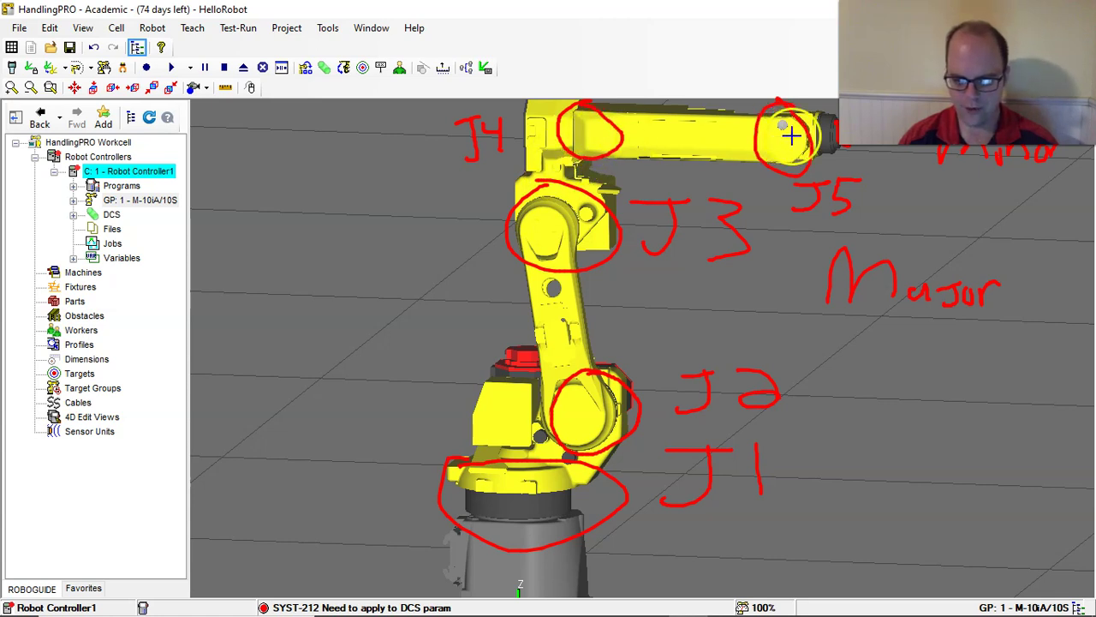
key(e)
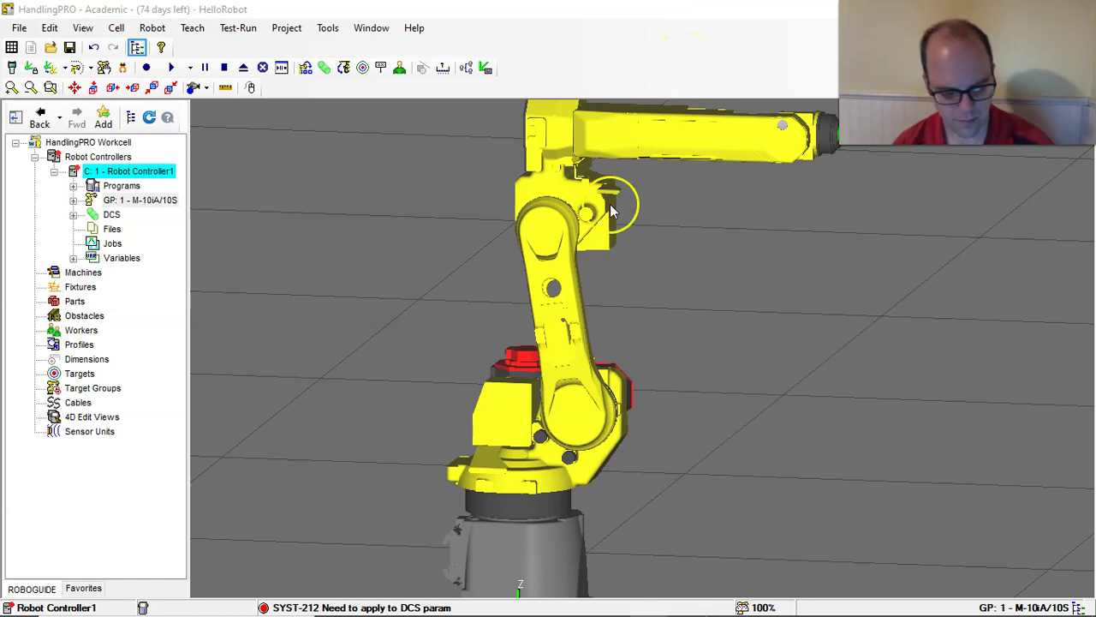
Show the virtual teach pendant and place it beside the robot so that both are in view
right_drag(799, 255, 853, 314)
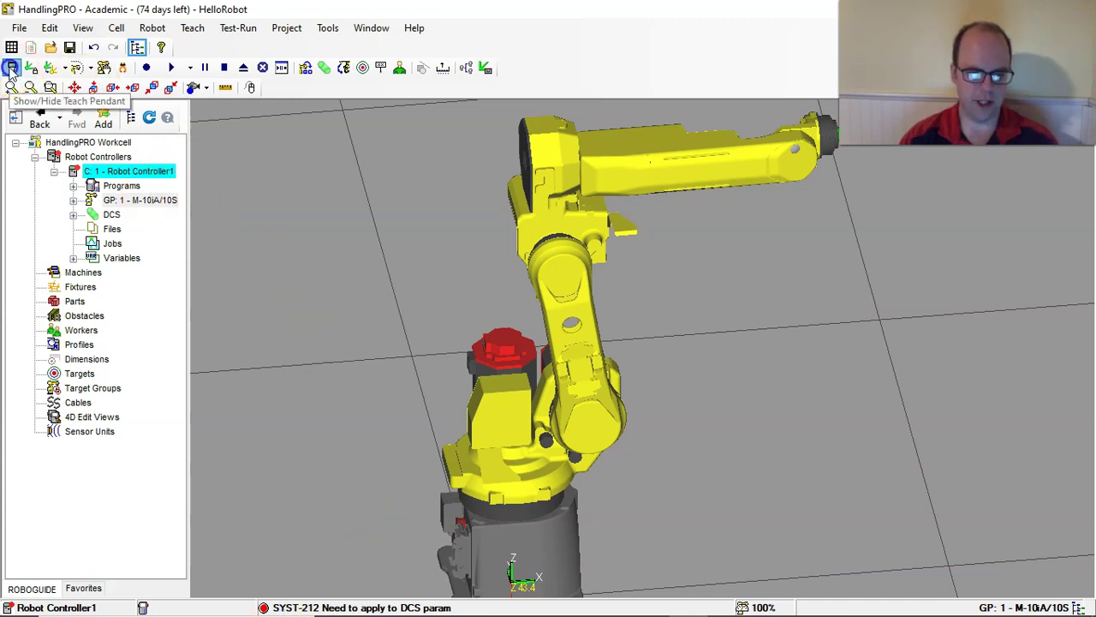
click(12, 72)
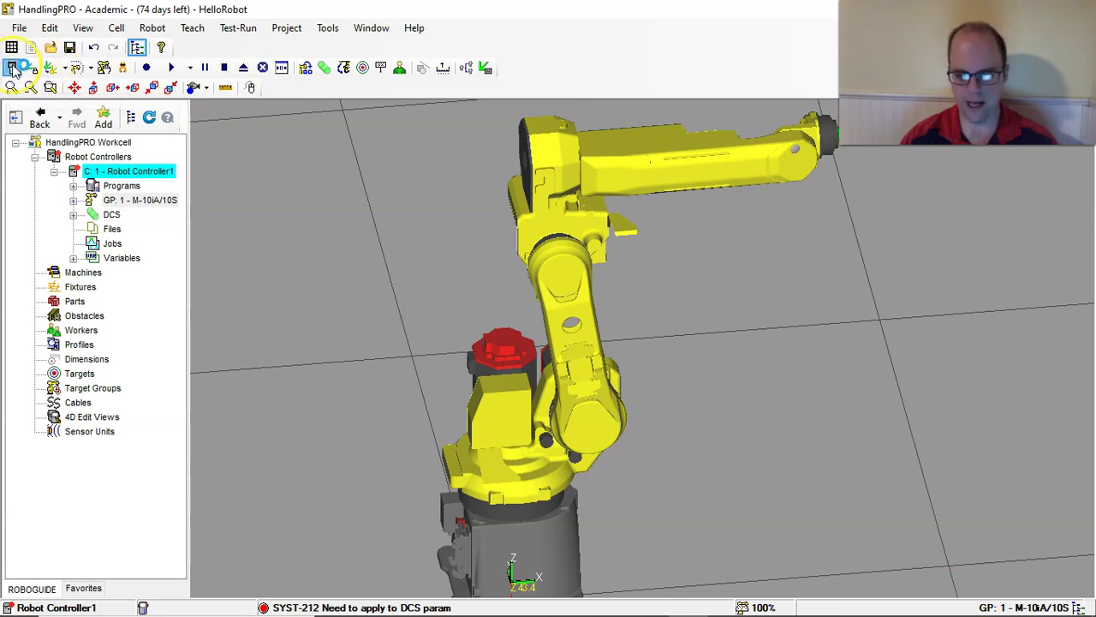
click(75, 89)
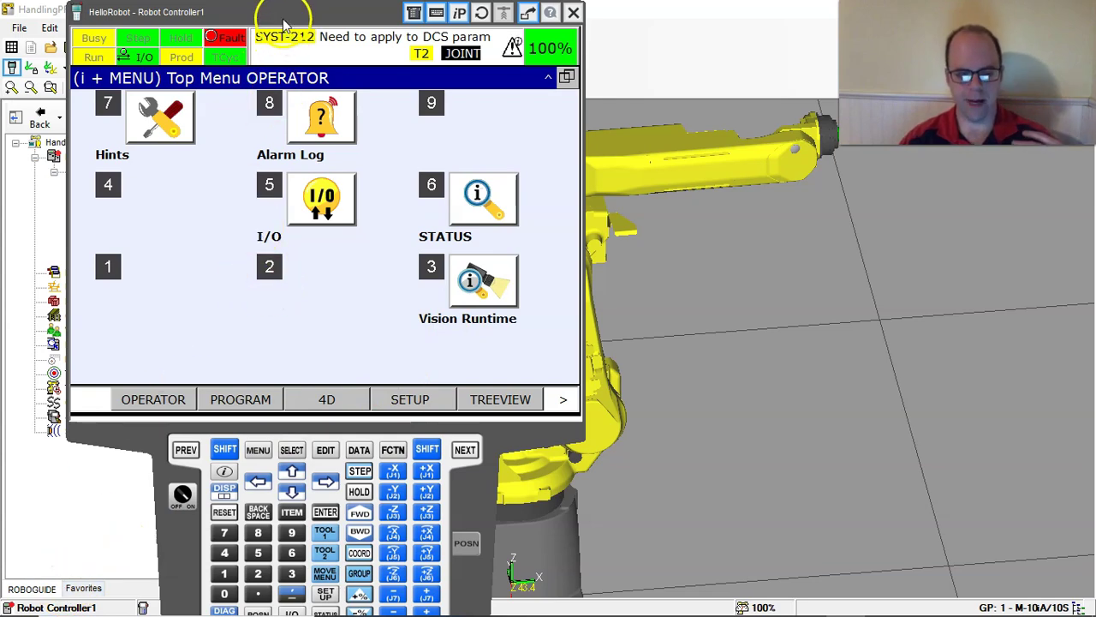
drag(283, 19, 179, 39)
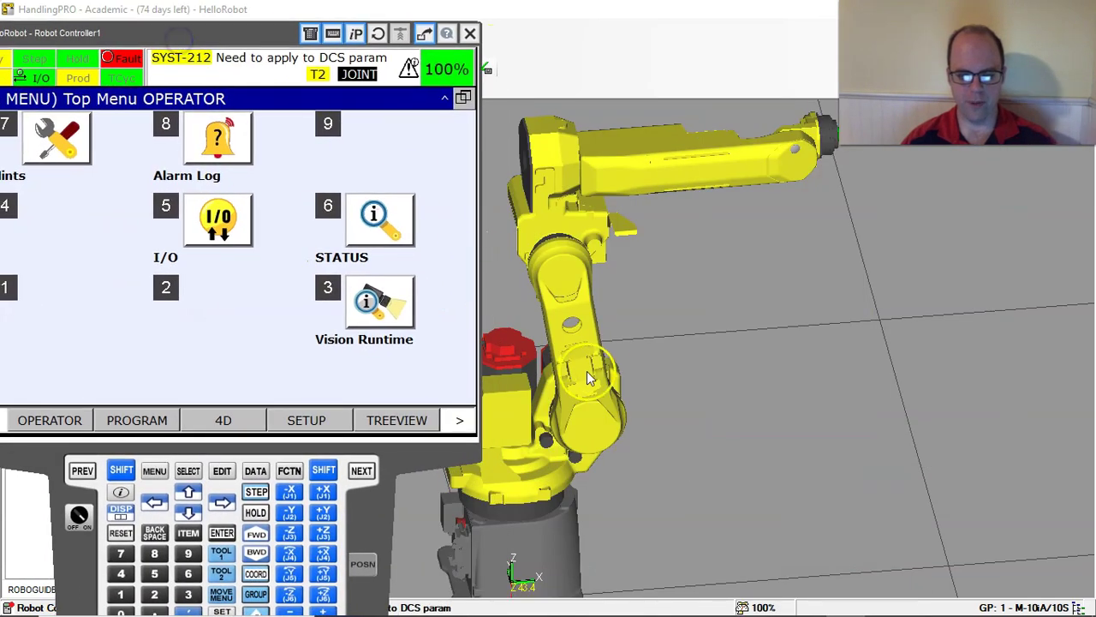
right_drag(587, 371, 814, 351)
drag(207, 38, 268, 21)
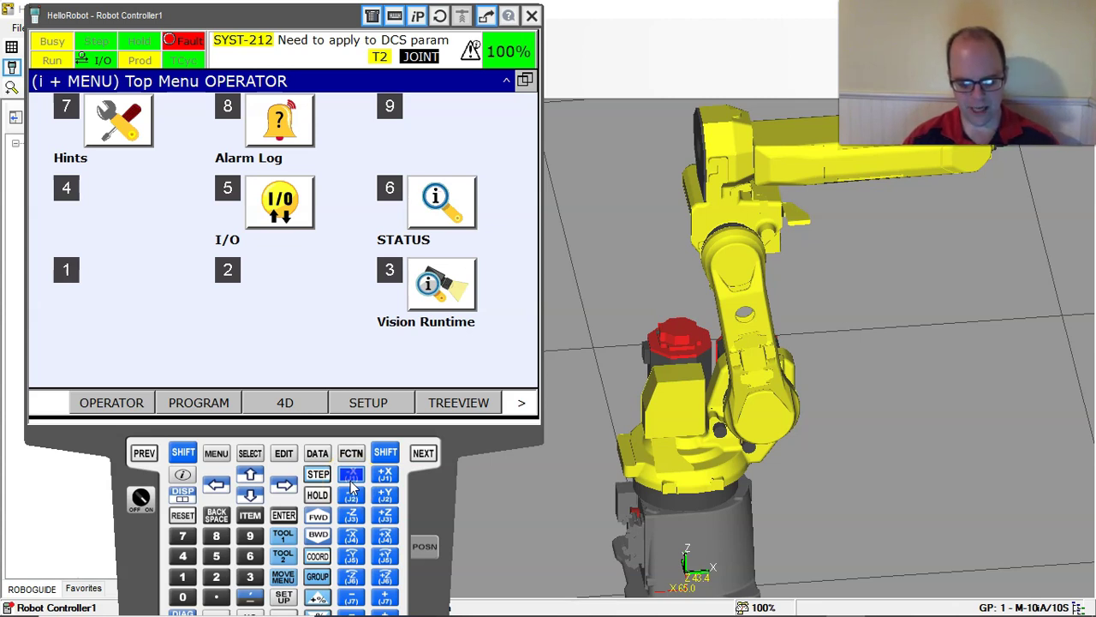
Examine the plus and minus jog keys for joints J1 to J6 on the teach pendant
click(386, 478)
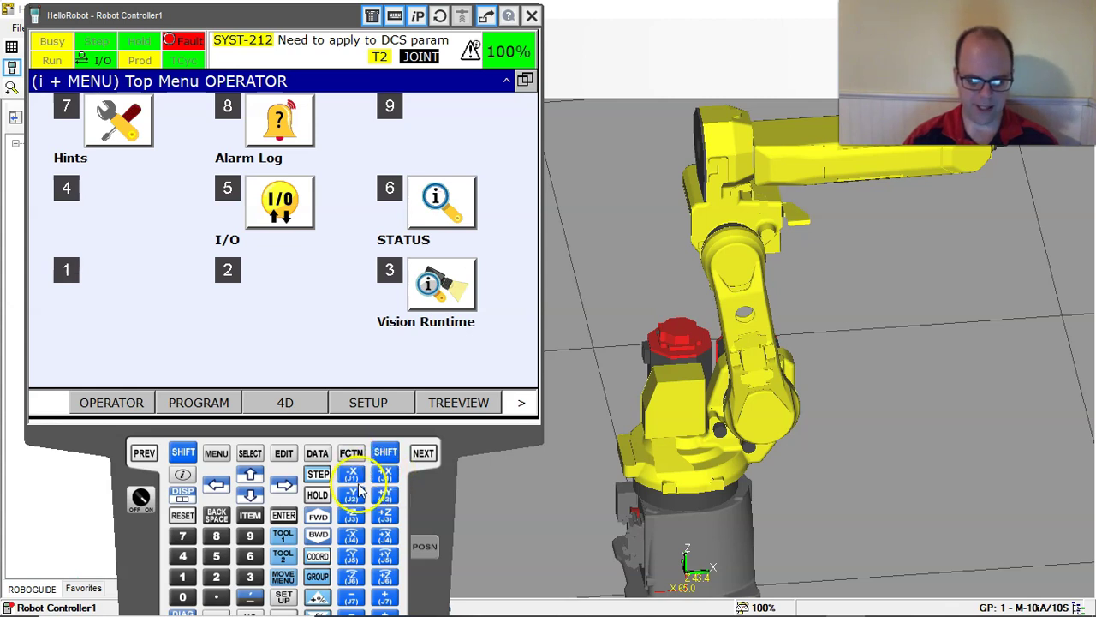
click(385, 495)
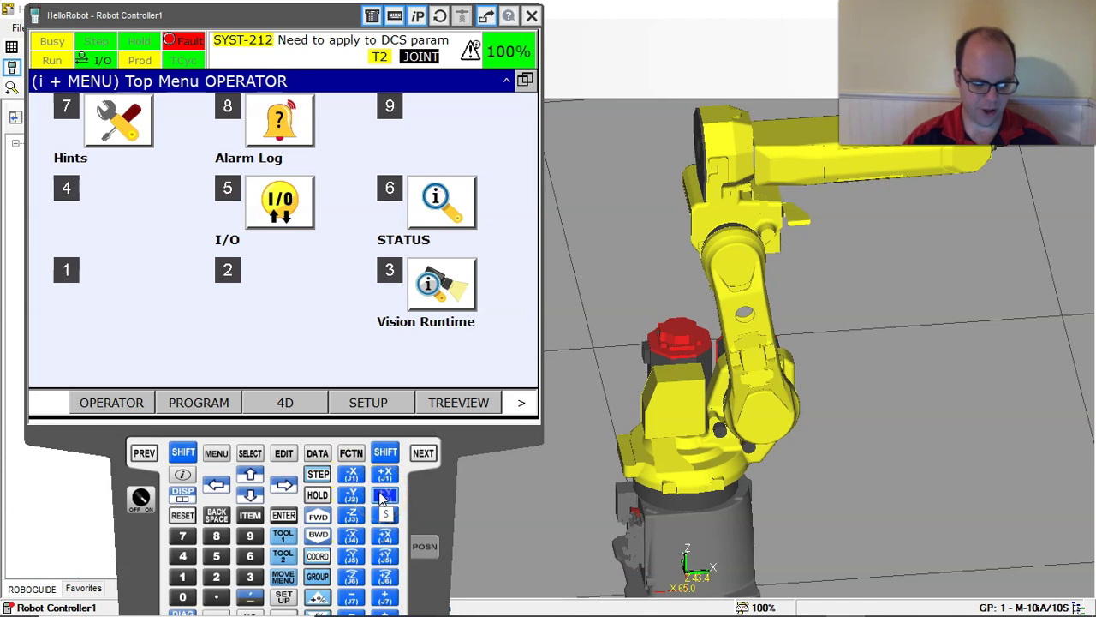
click(385, 515)
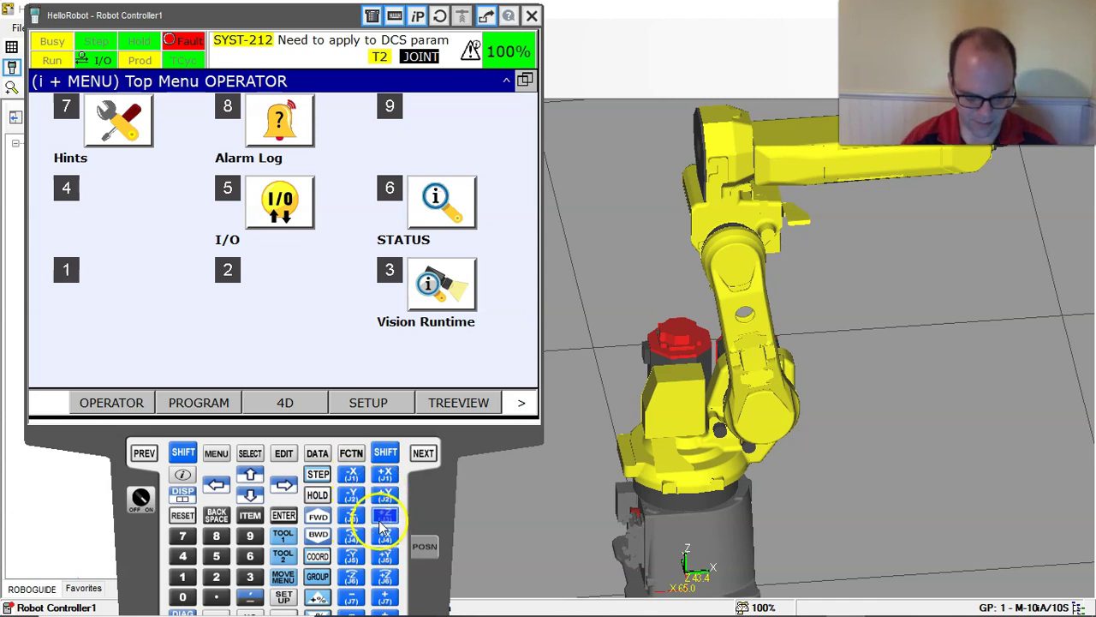
click(384, 577)
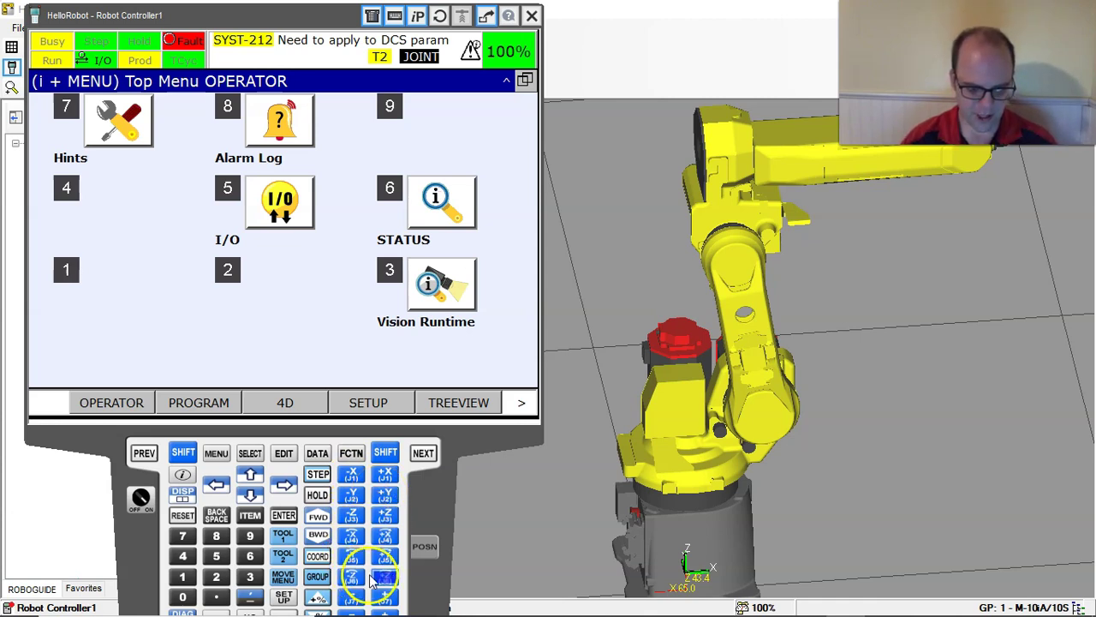
click(352, 481)
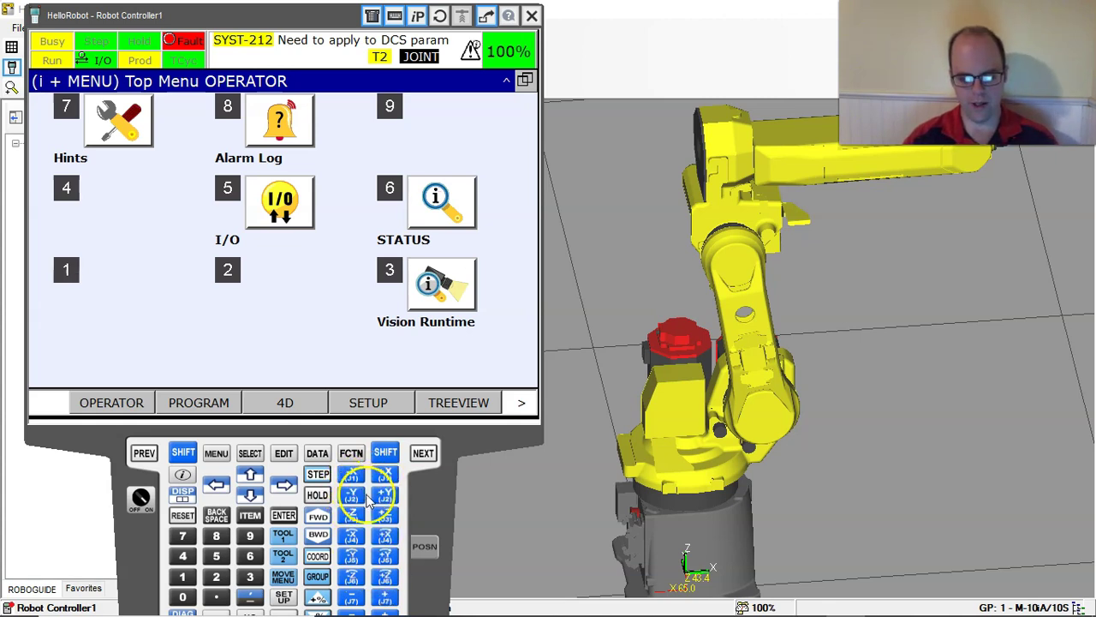
click(354, 537)
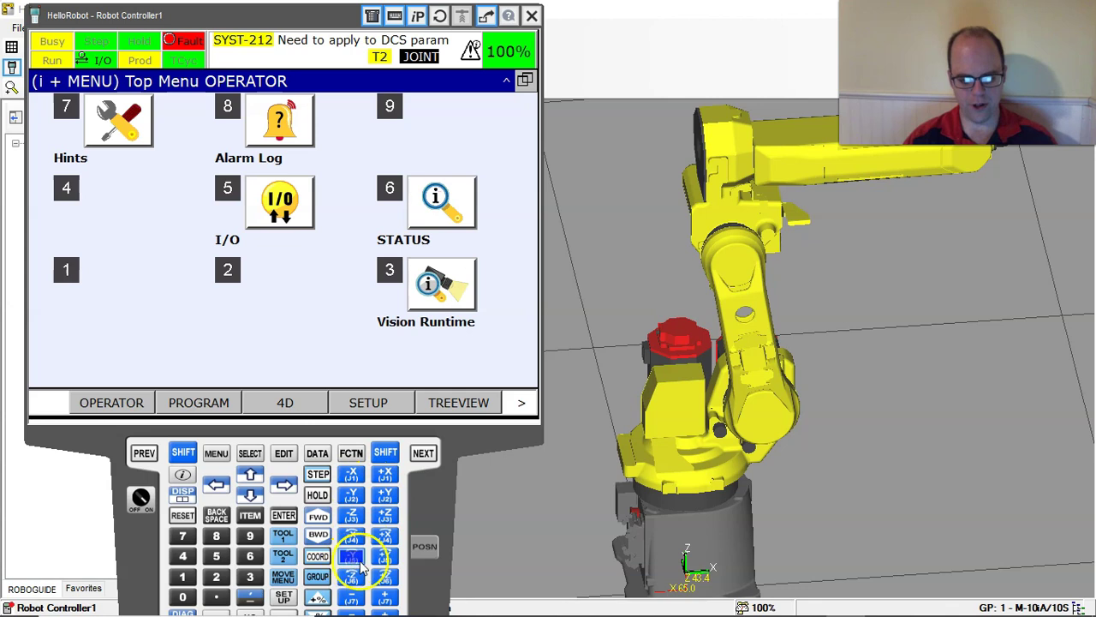
click(385, 580)
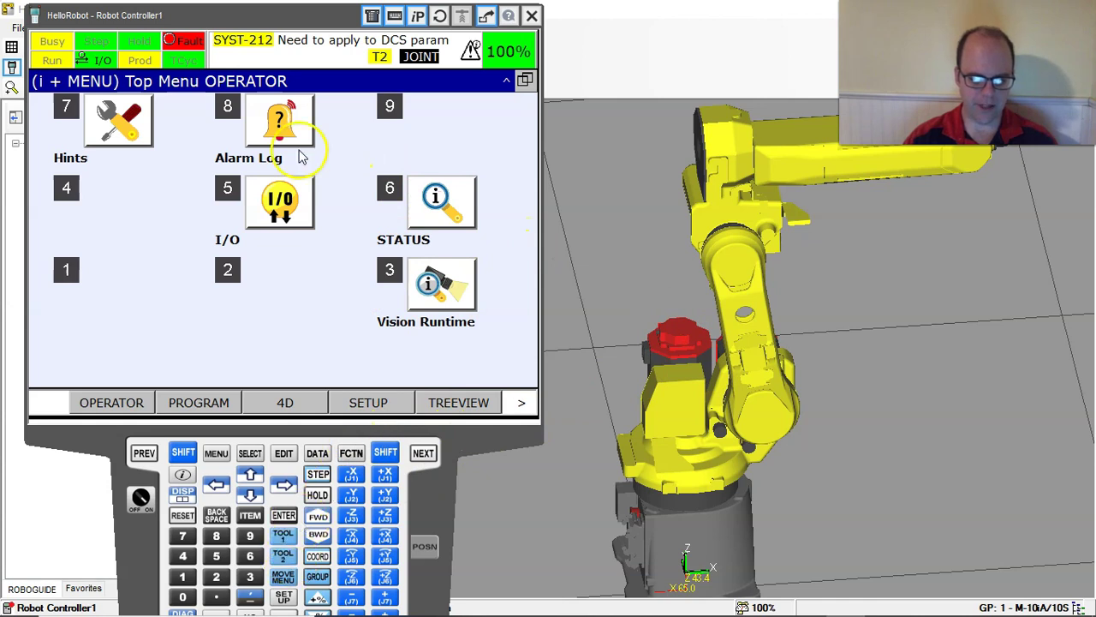
Lower the robot's speed override to 25% on the teach pendant
drag(271, 21, 271, 17)
mouse_move(315, 600)
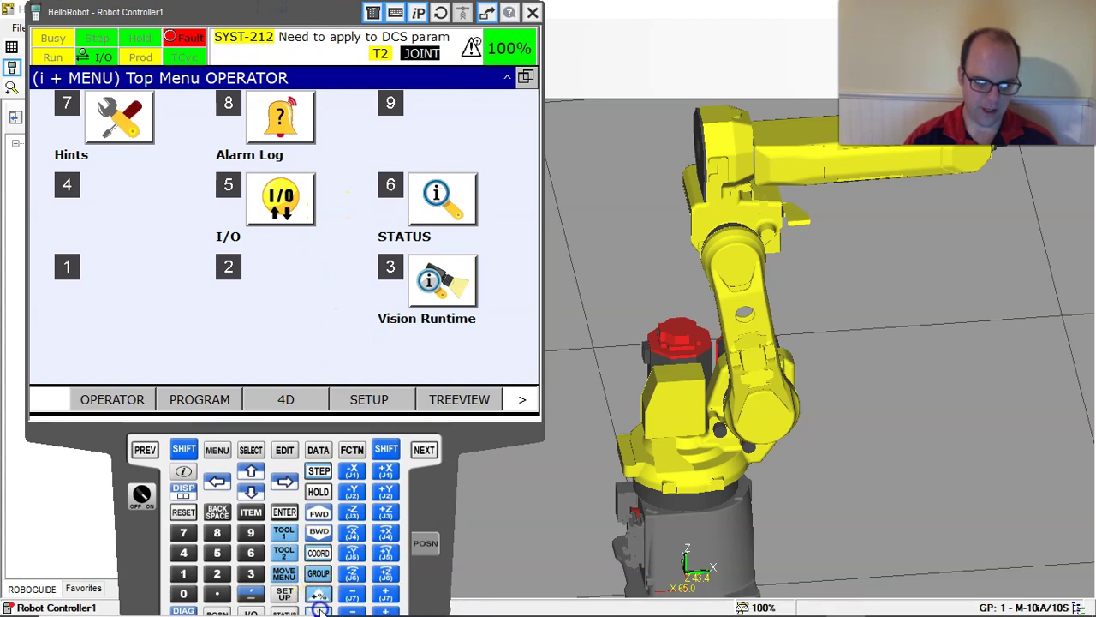
click(319, 610)
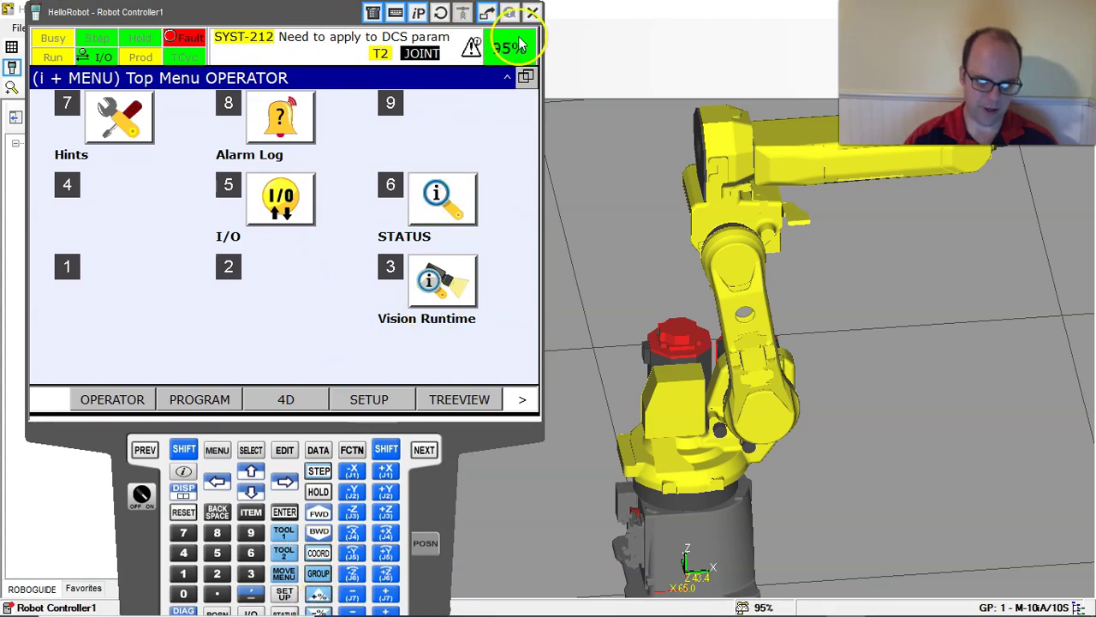
click(316, 610)
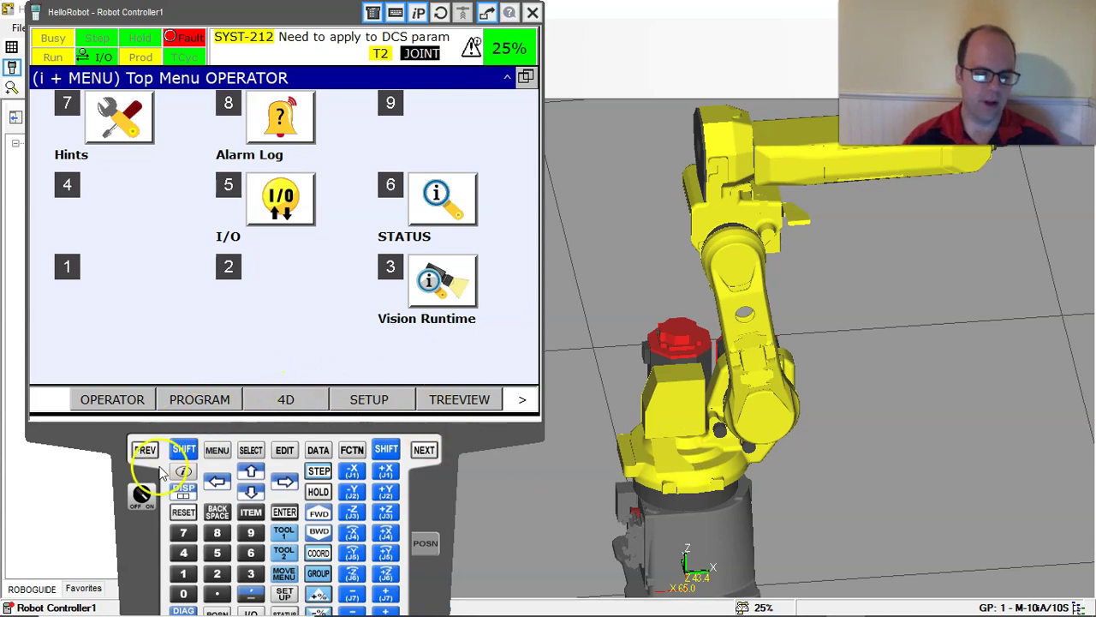
Enable the teach pendant in T2 mode with the speed override at 100% and engage its shift function
click(142, 497)
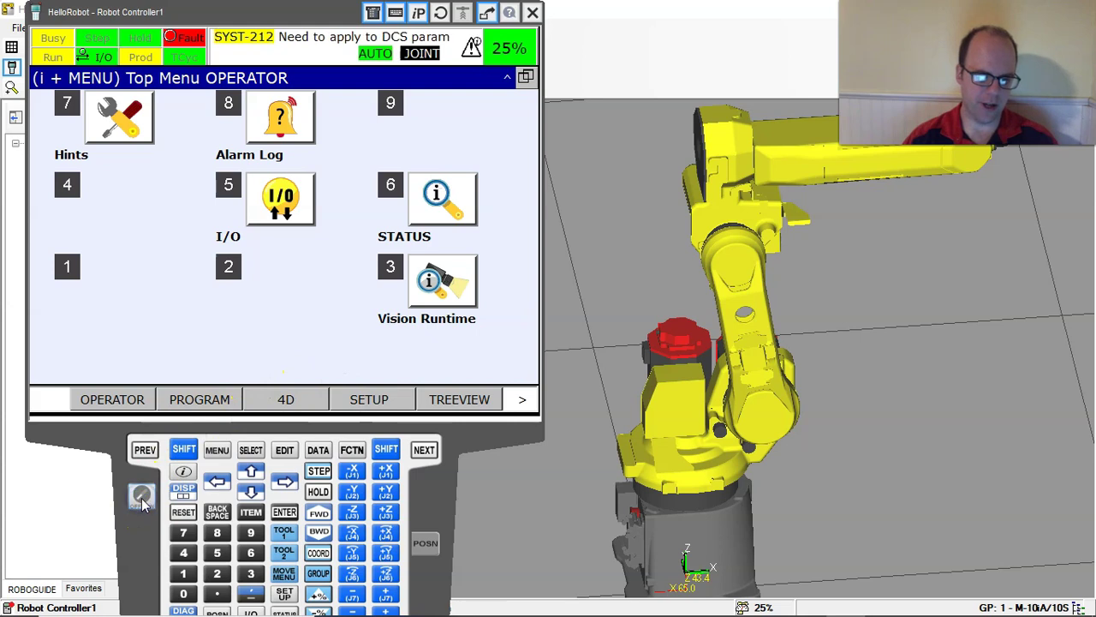
click(182, 454)
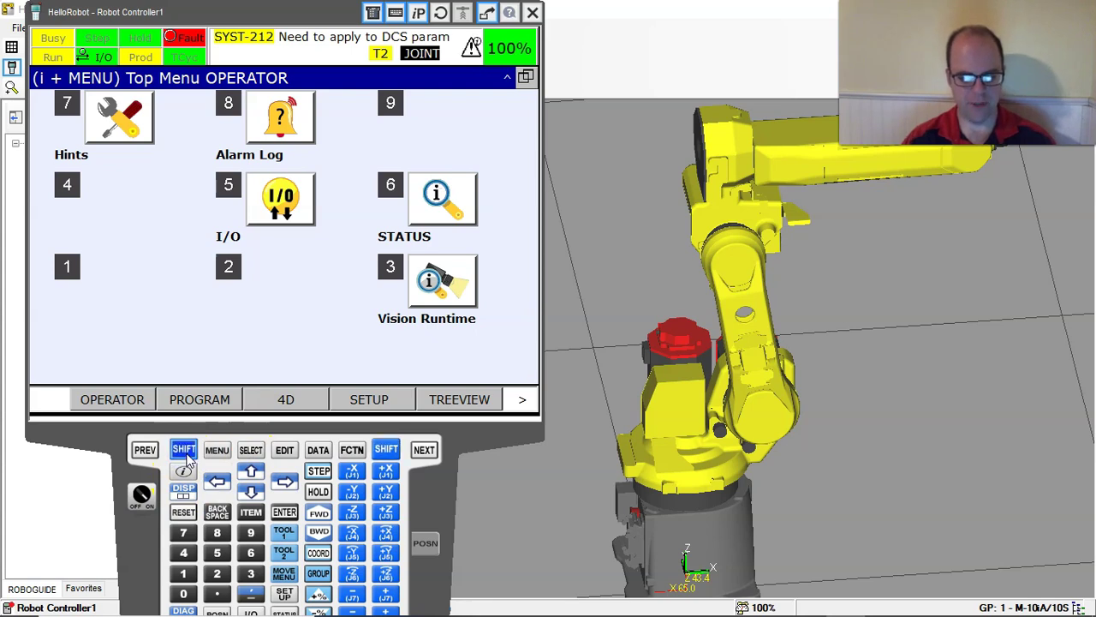
click(187, 455)
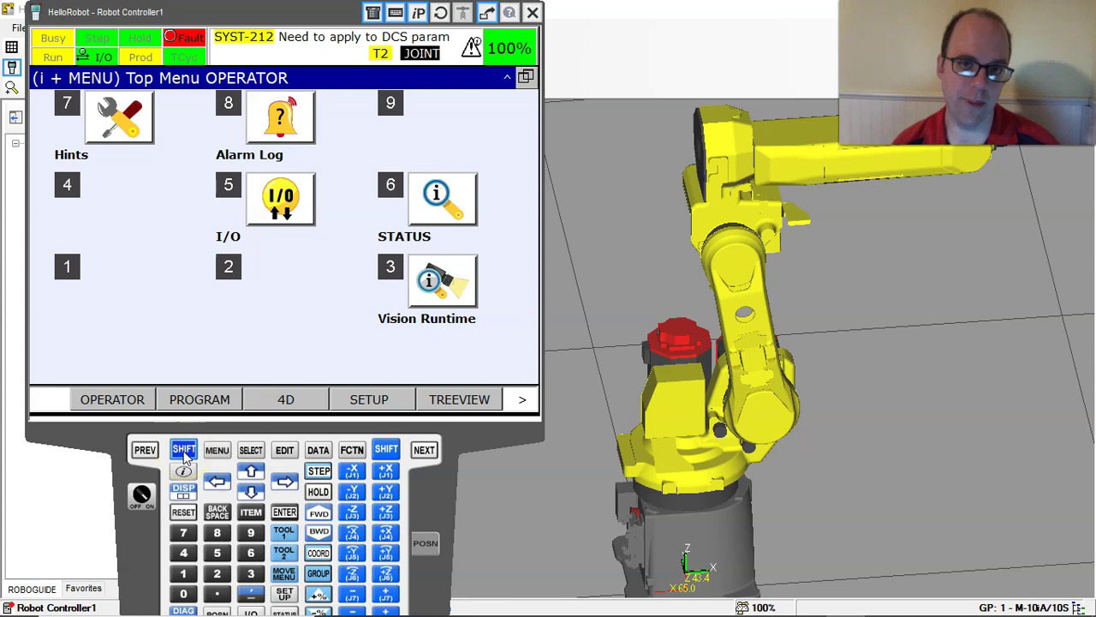
click(188, 460)
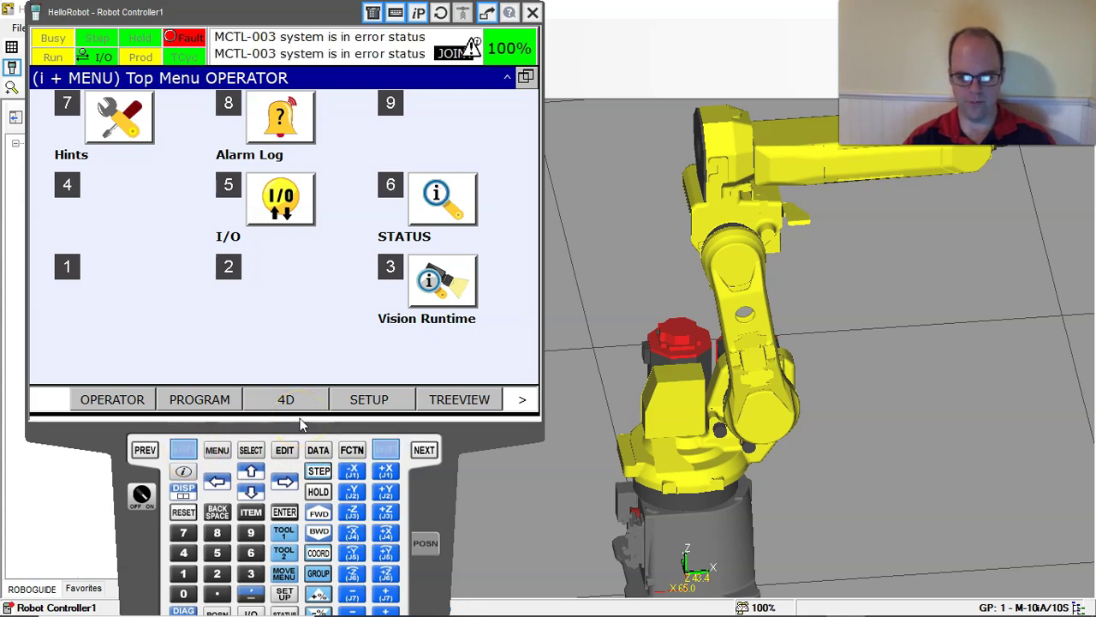
Reset the controller faults while the teach pendant's shift function is engaged
click(183, 512)
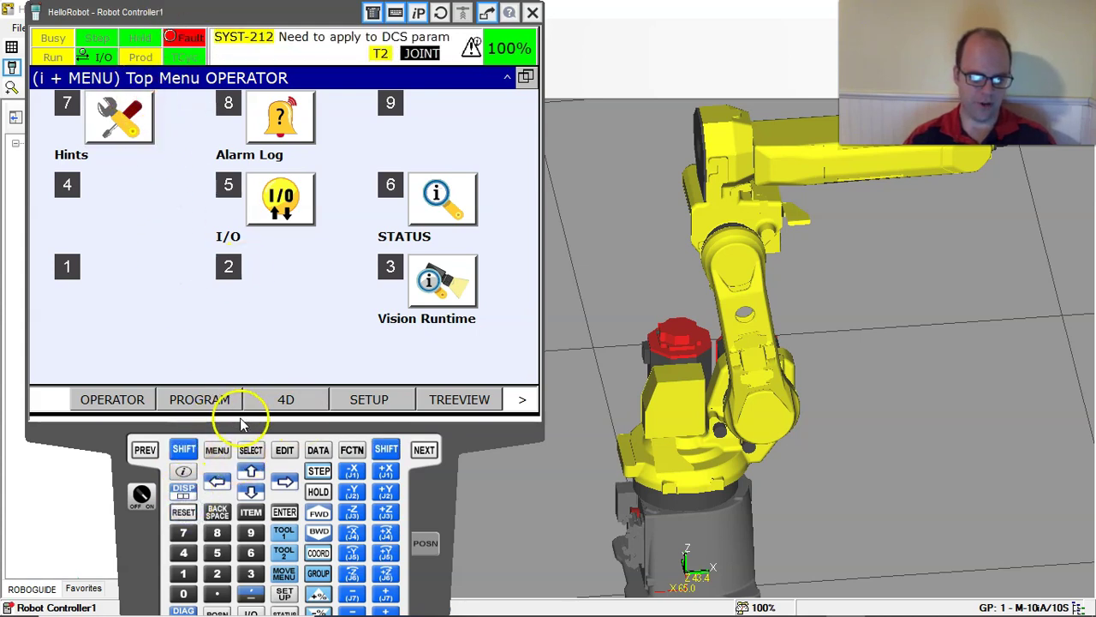
click(183, 511)
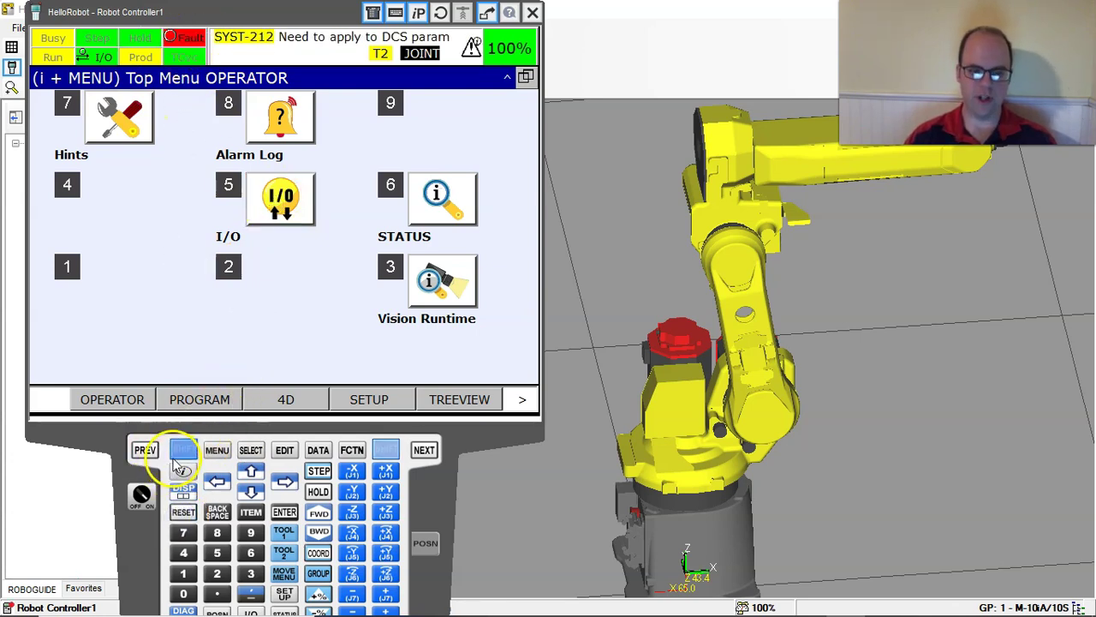
click(184, 511)
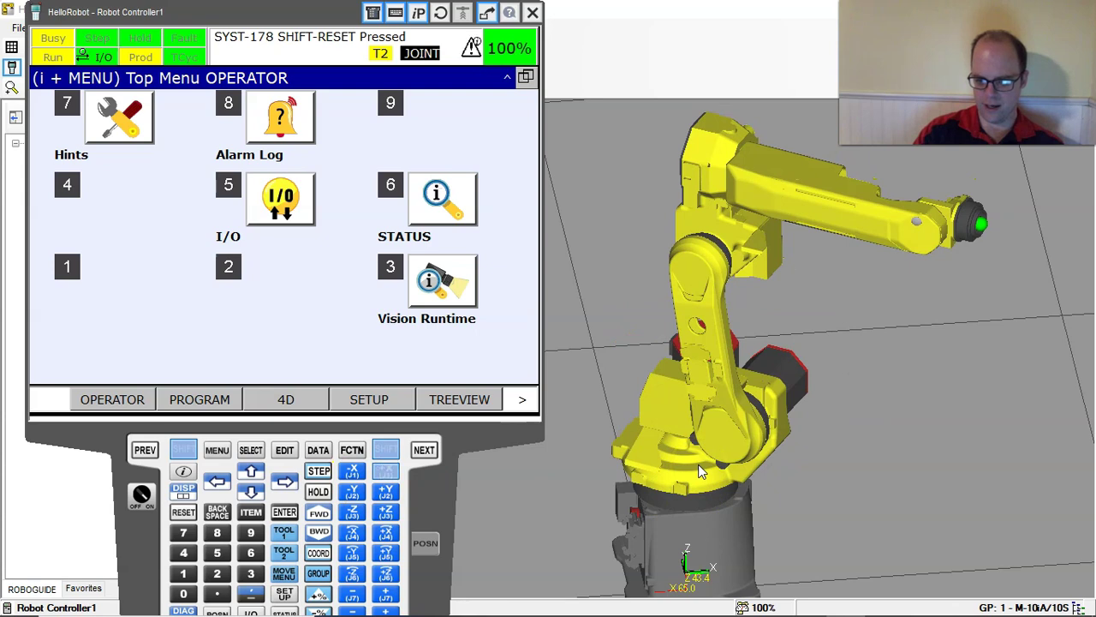
Jog joints J1 and J2 in both directions, leaving the lower arm close to upright
click(387, 473)
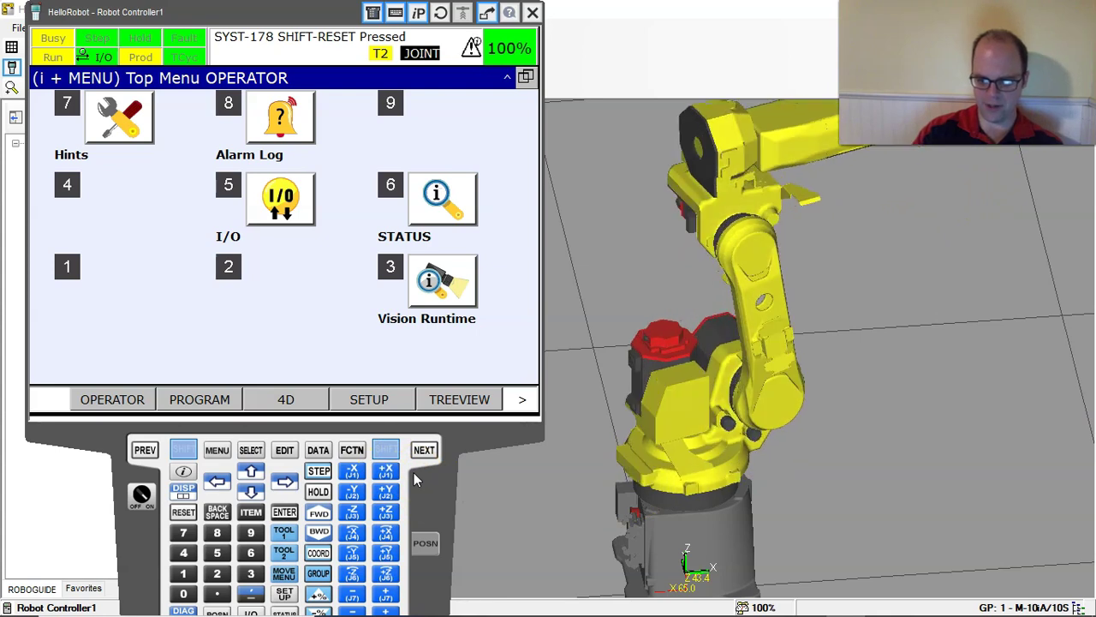
click(363, 495)
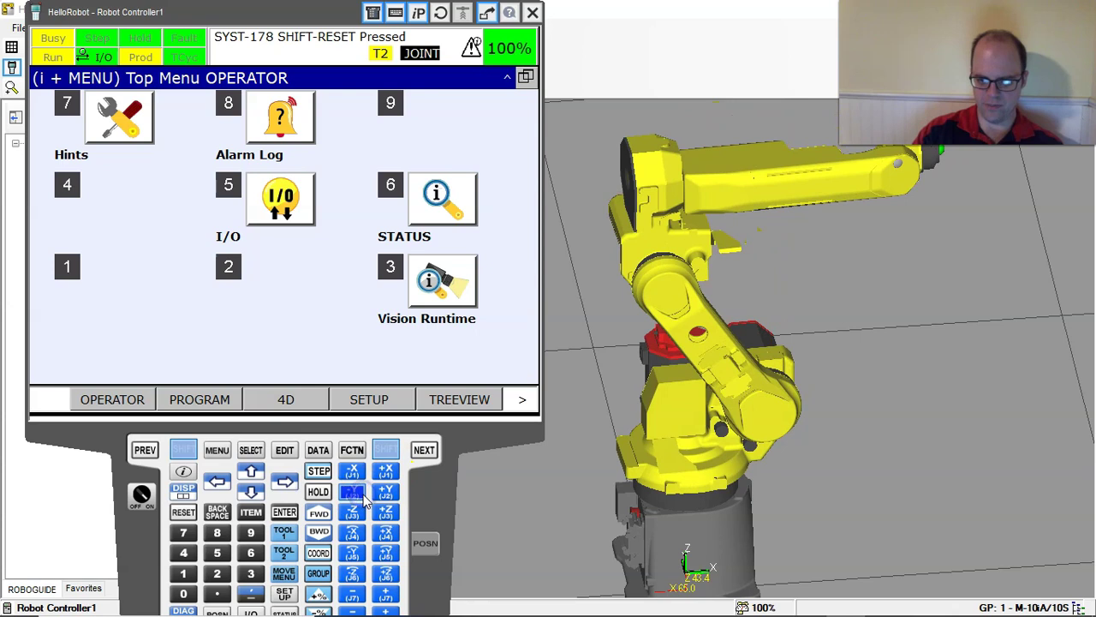
click(382, 494)
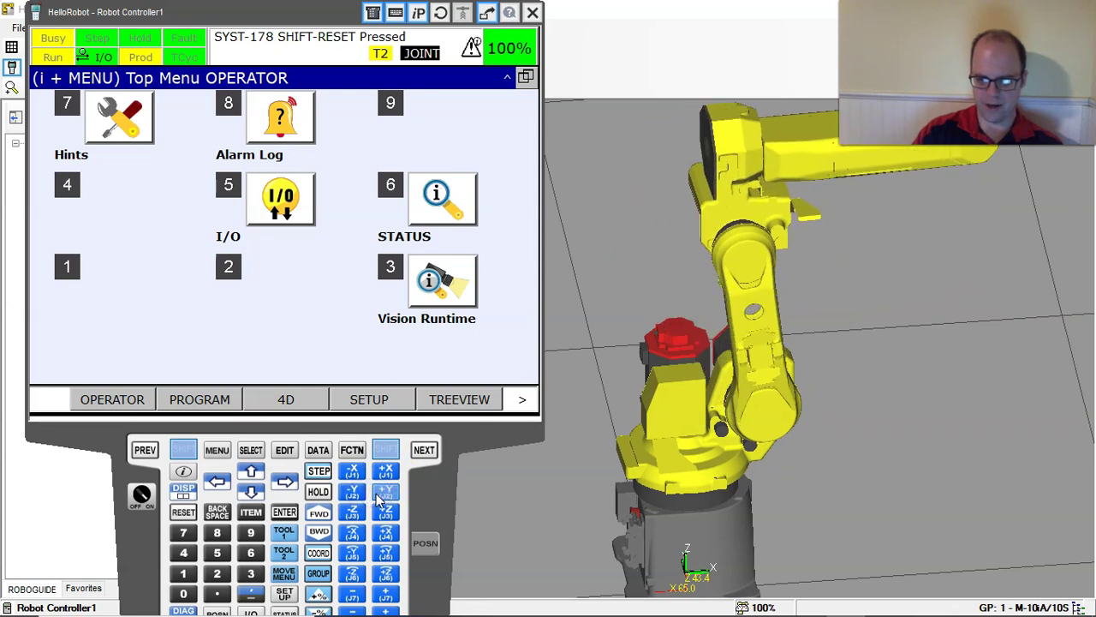
click(354, 491)
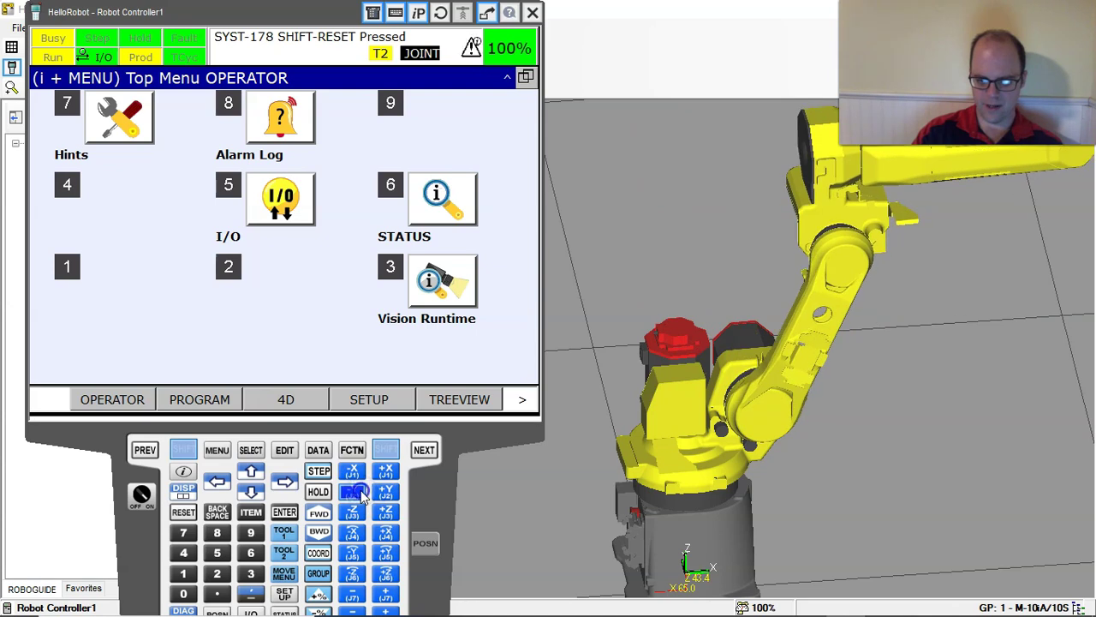
click(384, 493)
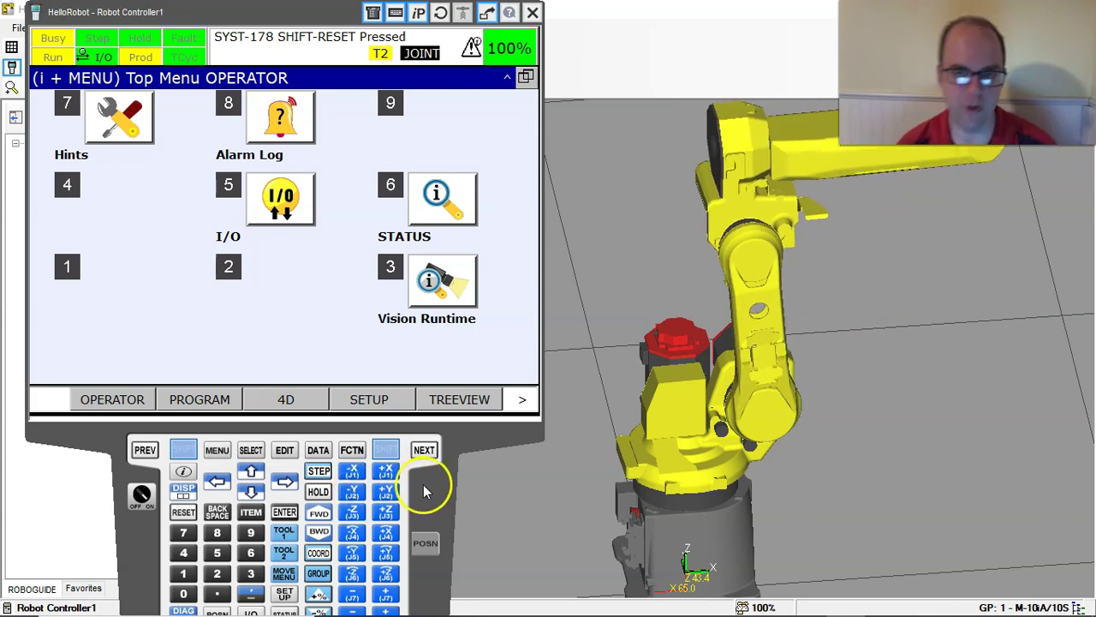
Jog joint J3 down and up, leaving the forearm roughly horizontal
key(shift+Up)
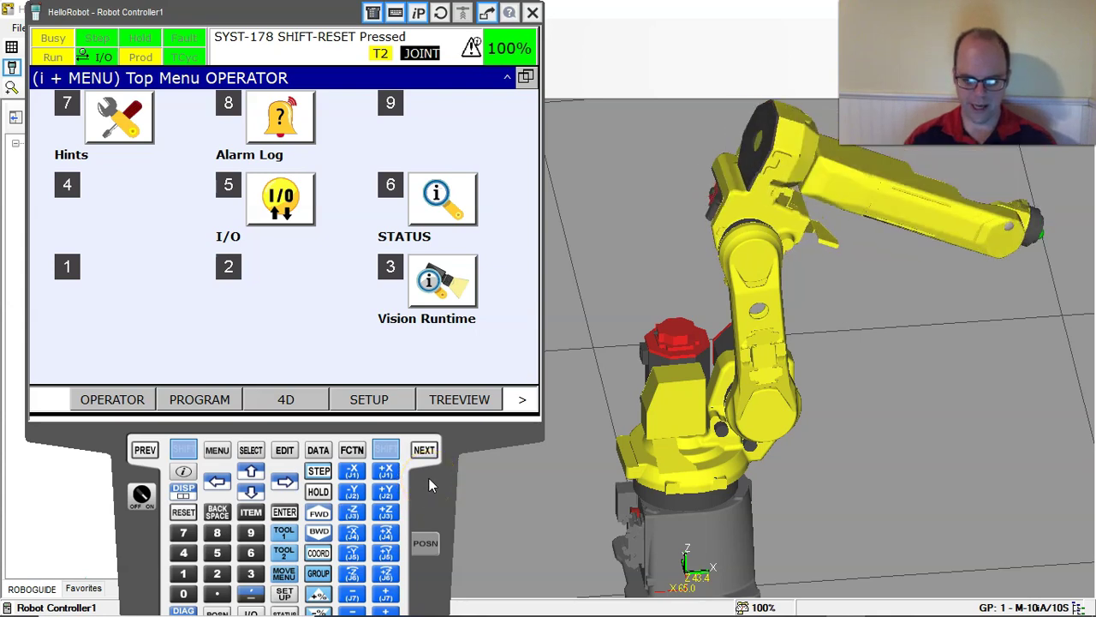
click(370, 519)
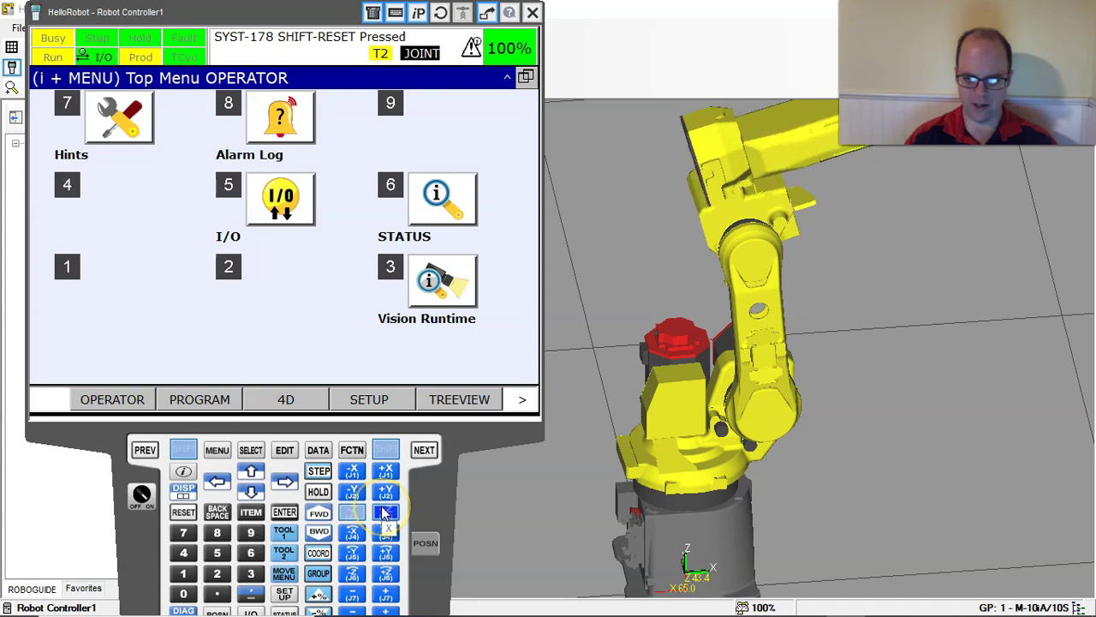
click(384, 512)
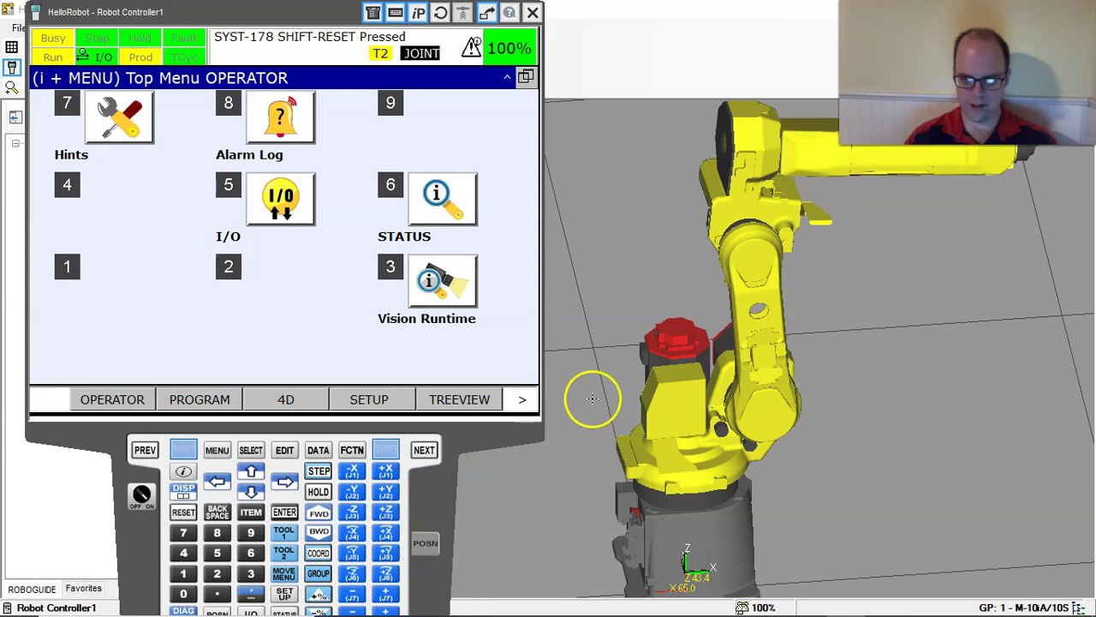
View the robot head-on with its wrist facing the viewer and bring the teach pendant back beside it
click(808, 280)
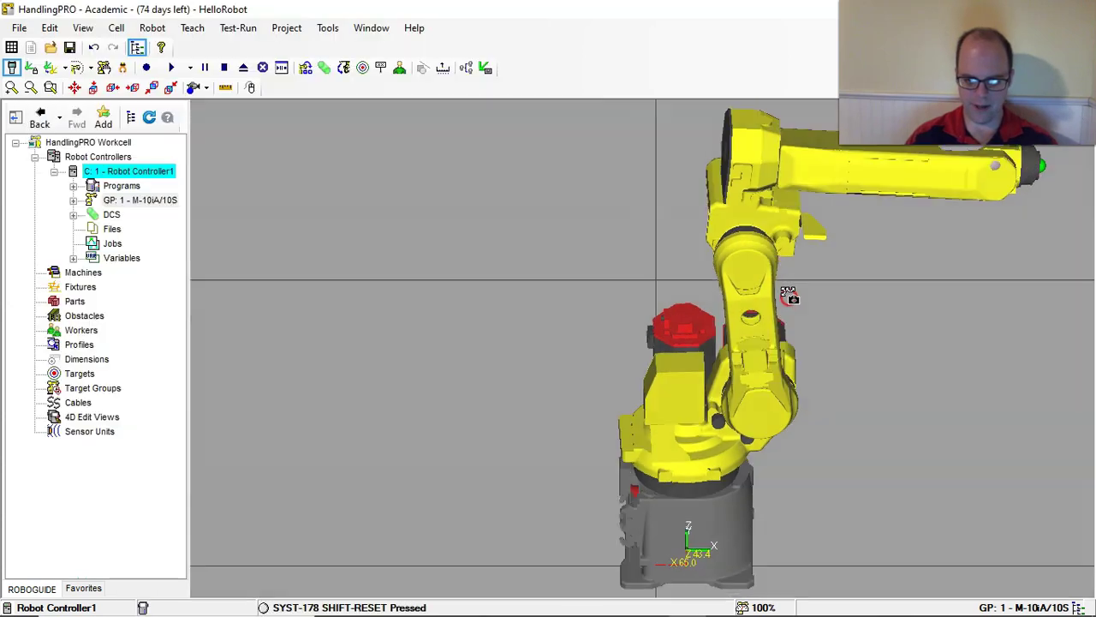
scroll(787, 294, up, 3)
scroll(800, 255, down, 2)
scroll(782, 278, down, 2)
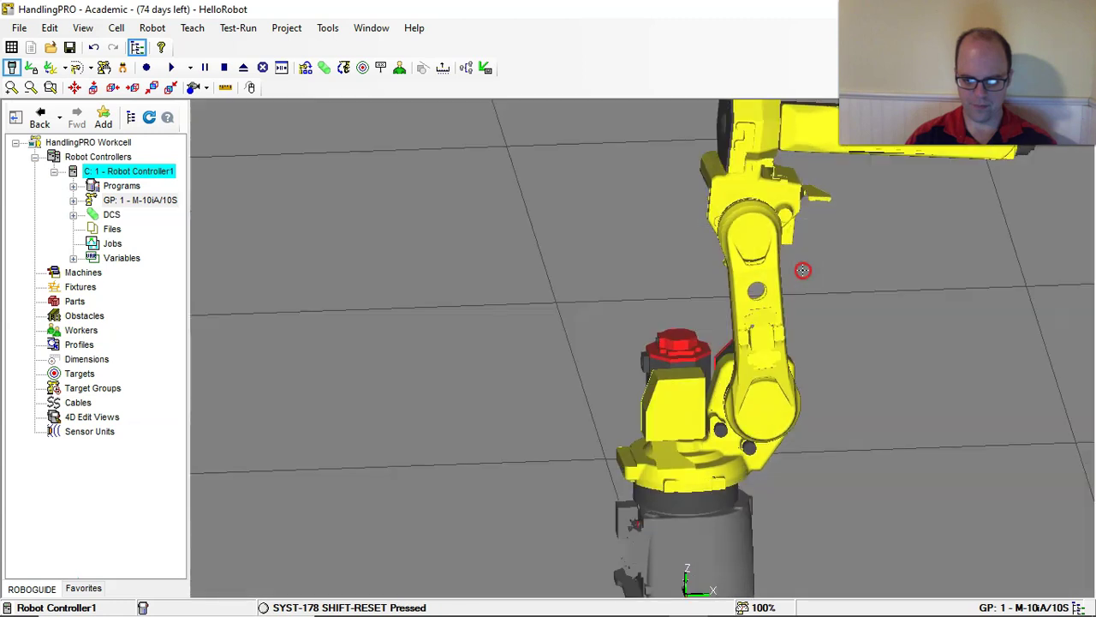
right_drag(802, 269, 684, 331)
right_click(739, 319)
click(786, 308)
right_drag(786, 308, 538, 279)
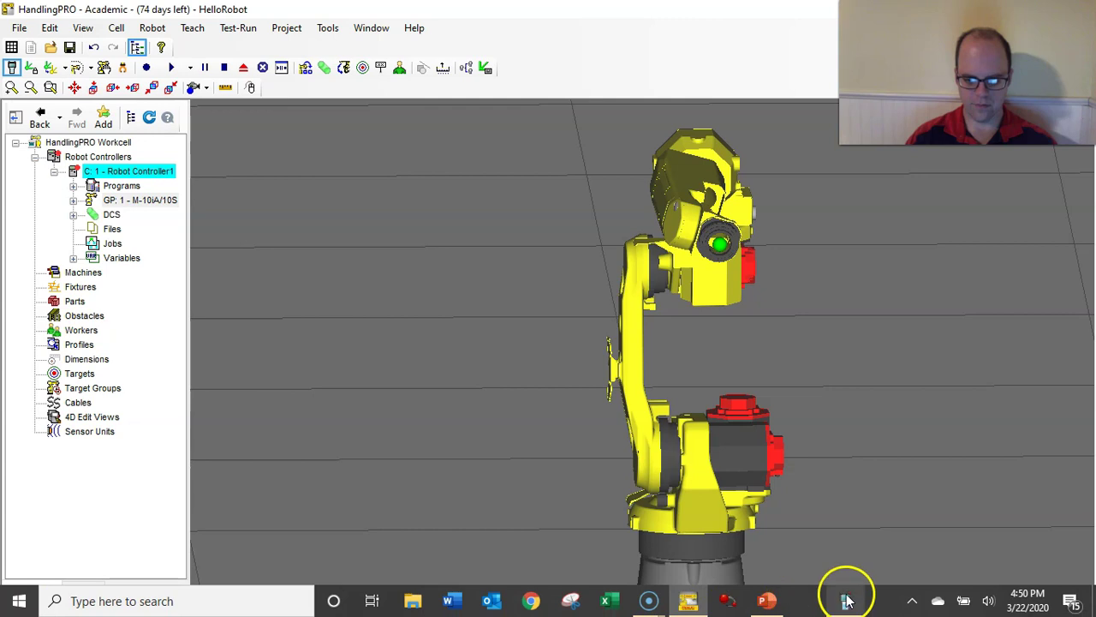
click(844, 608)
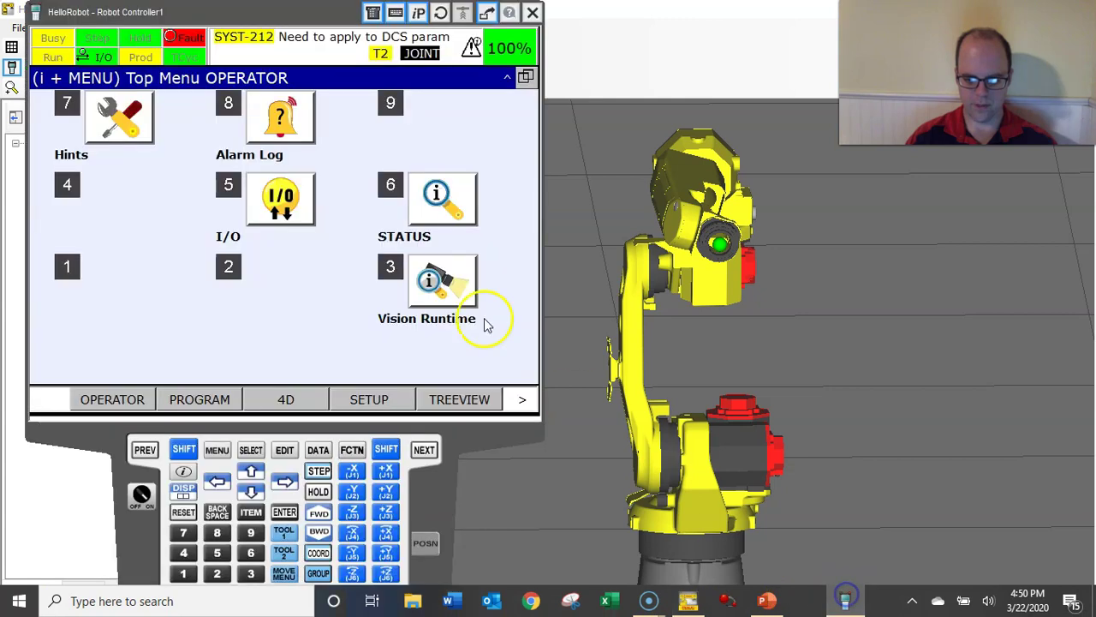
Clear the fault with a shift-reset and jog joint J5 until the wrist faceplate points downward
click(386, 450)
click(387, 553)
click(180, 511)
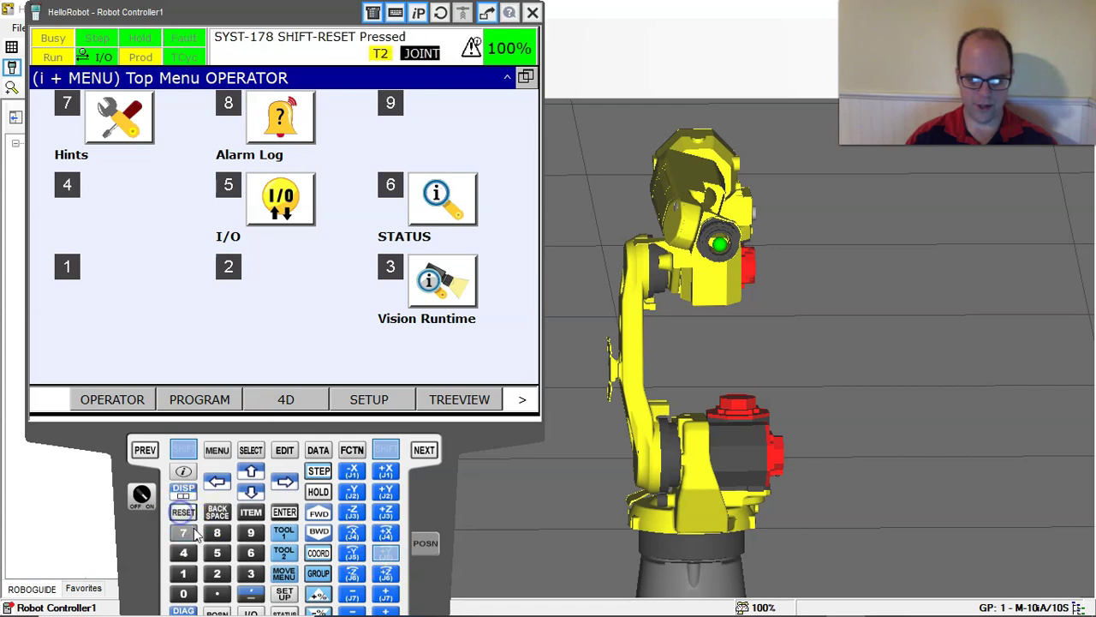
click(285, 532)
click(182, 514)
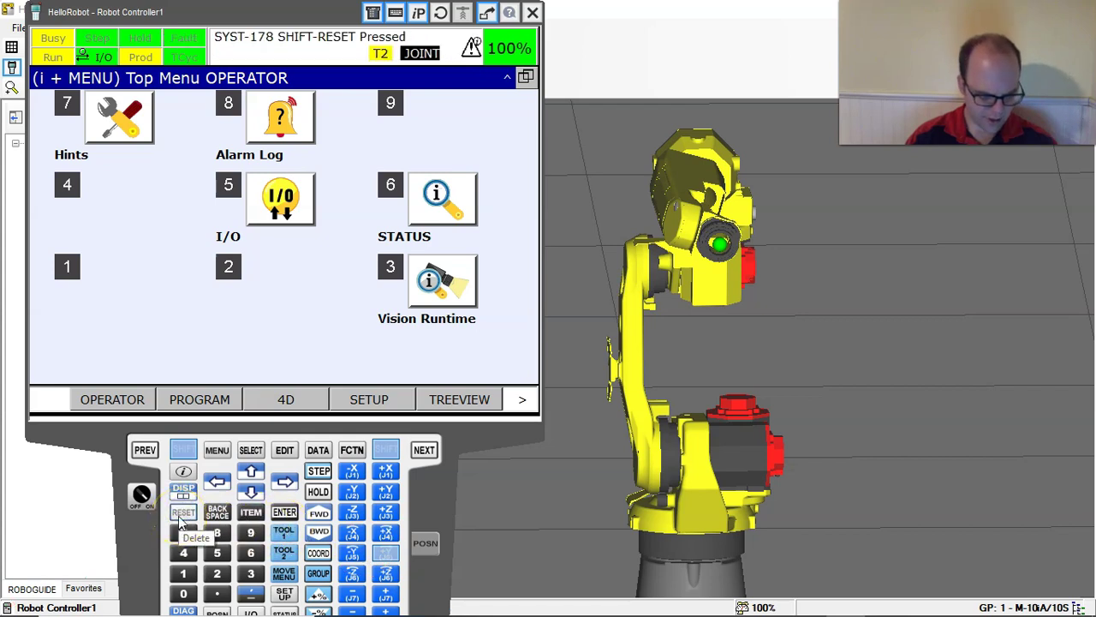
click(347, 533)
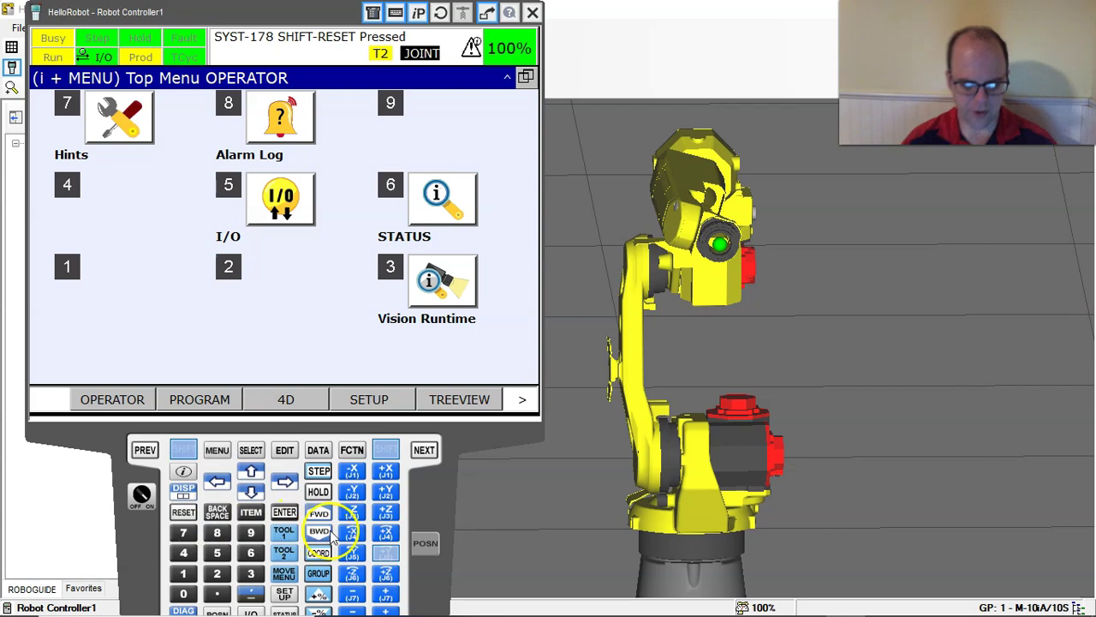
click(385, 553)
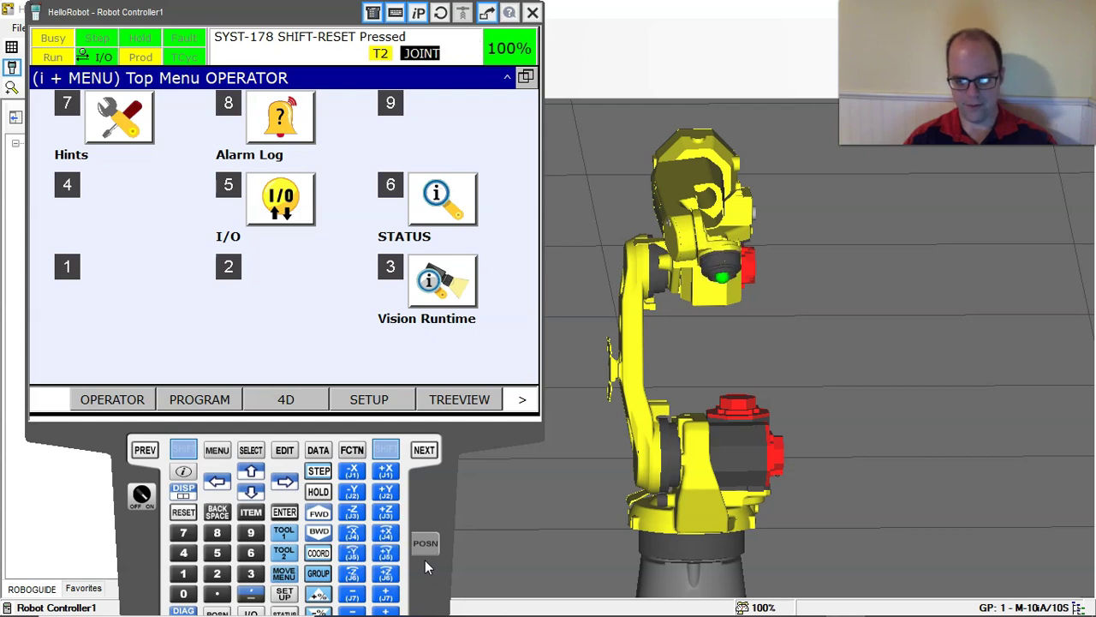
Examine the wrist faceplate up close with the teach pendant alongside, and release the shift function
scroll(590, 372, up, 5)
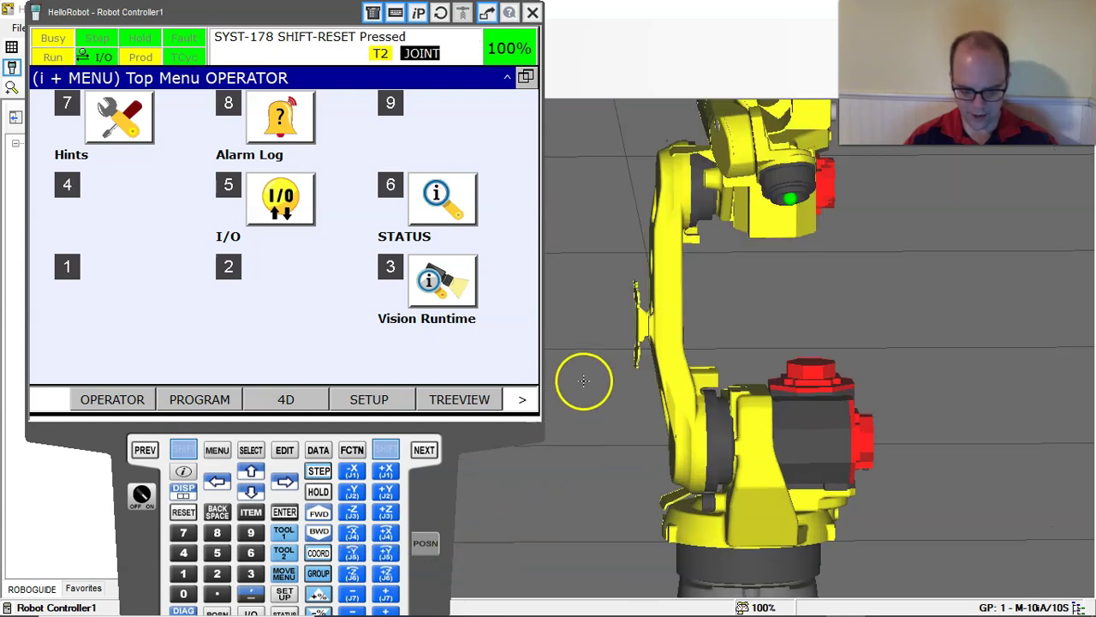
click(623, 346)
right_drag(717, 291, 692, 321)
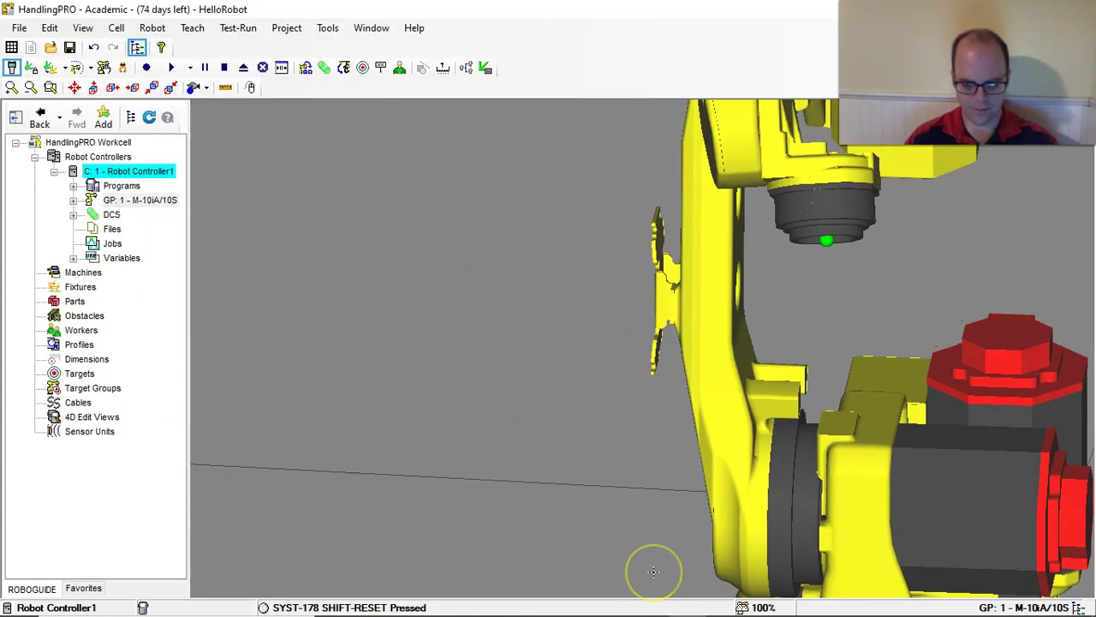
key(alt+t)
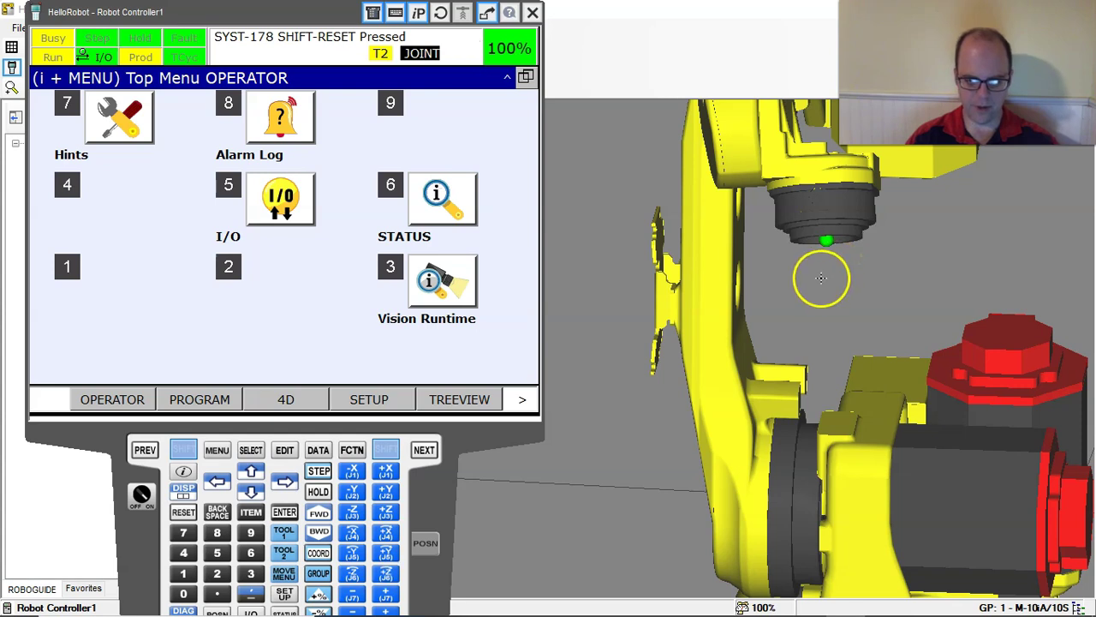
key(shift)
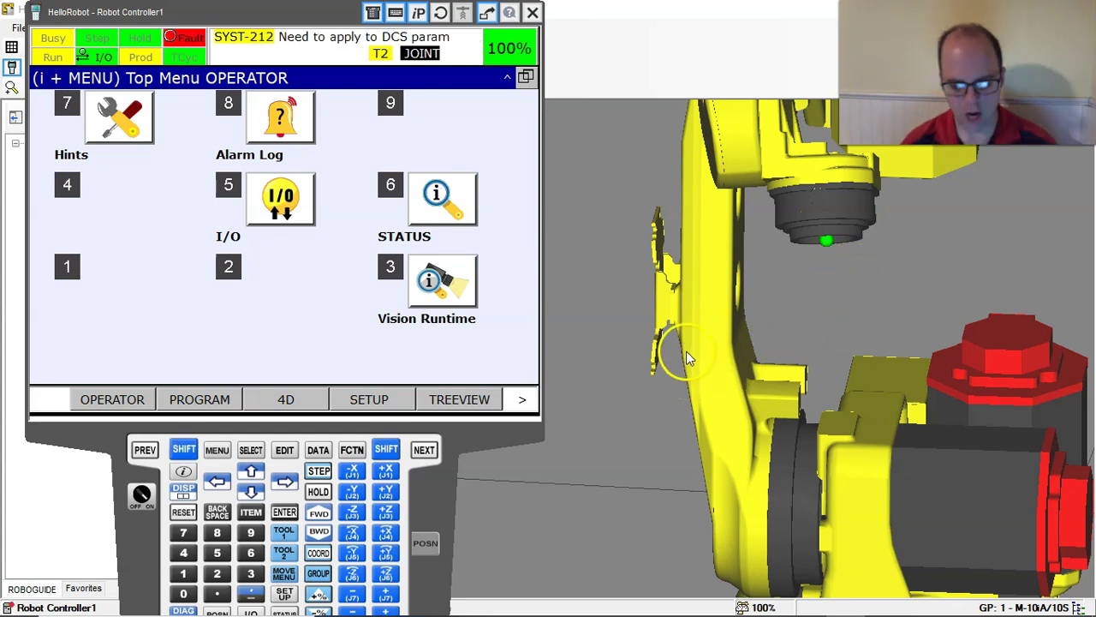
Examine the whole robot in its jogged pose from both sides
scroll(684, 345, down, 5)
right_drag(746, 338, 956, 284)
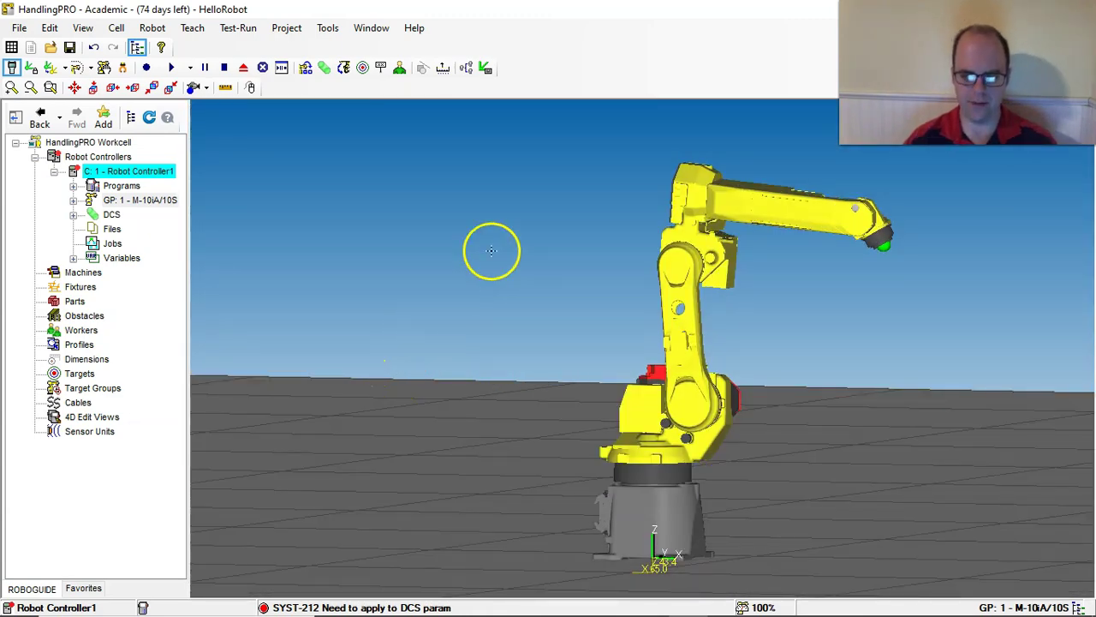
right_drag(827, 334, 496, 349)
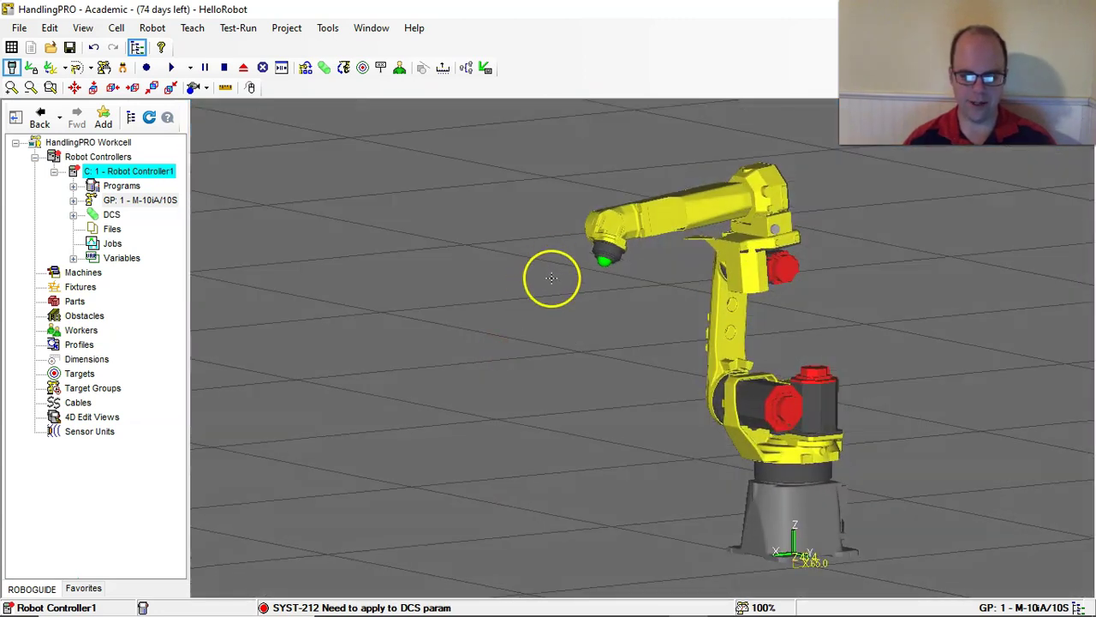